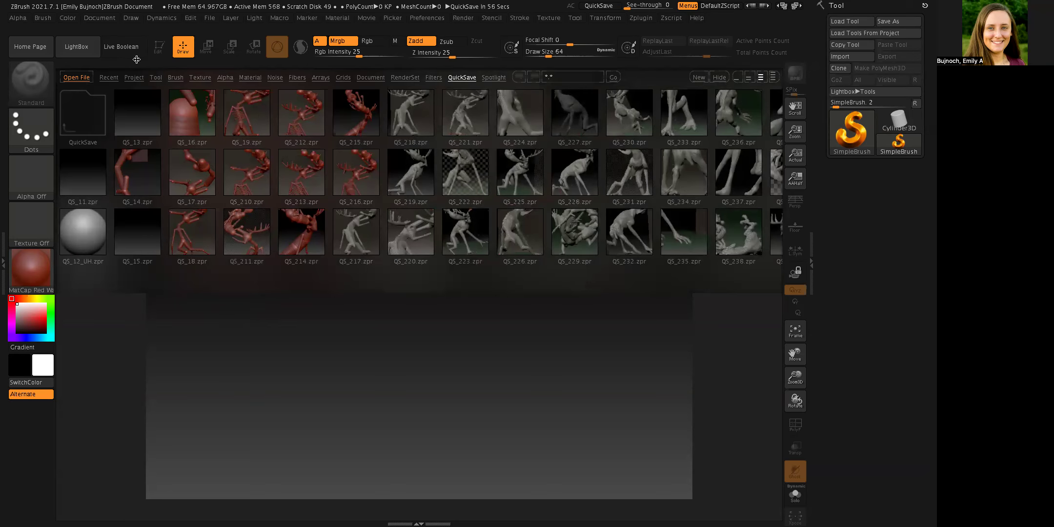
Step: Load the ZSphere.ZPR project from the LightBox project library
left_click(133, 78)
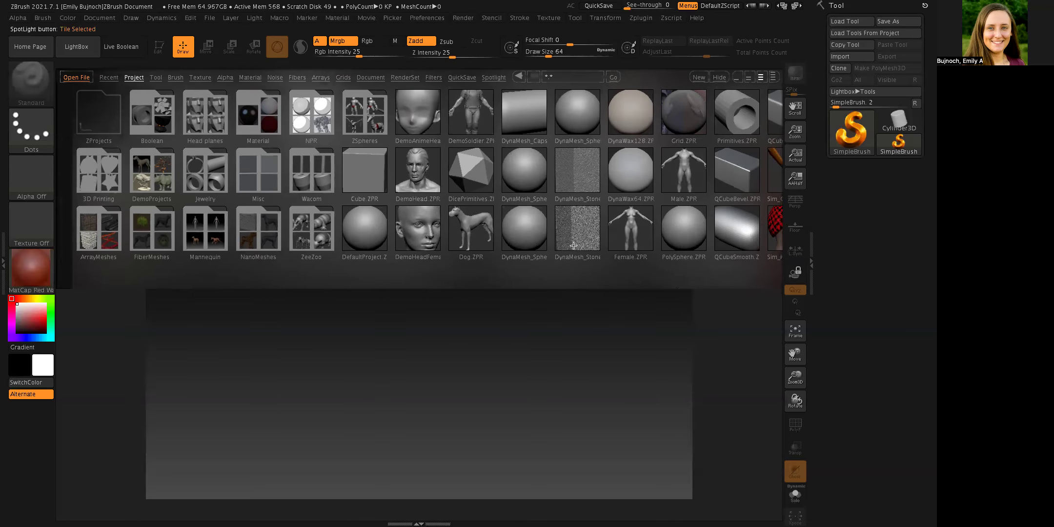
scroll(585, 256, "down", 5)
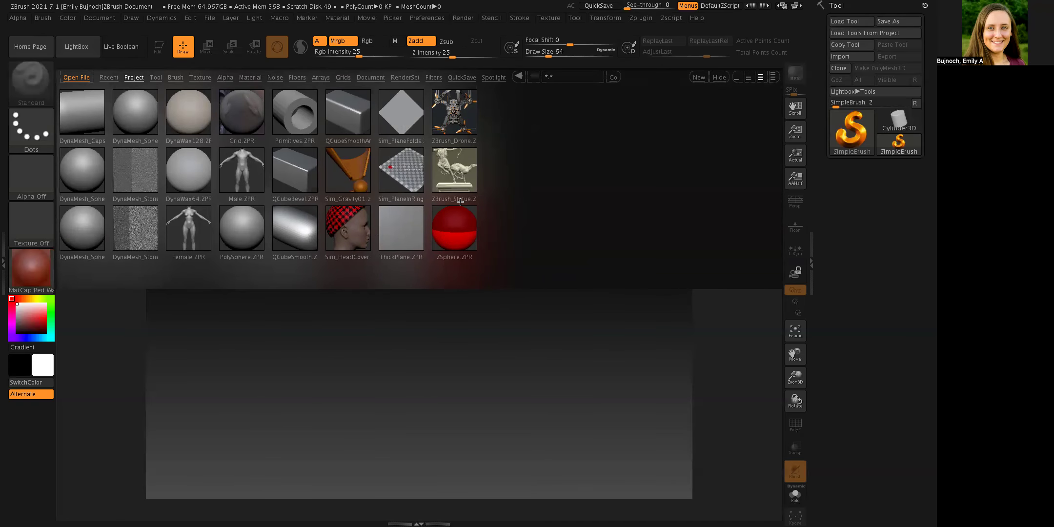
double_click(455, 221)
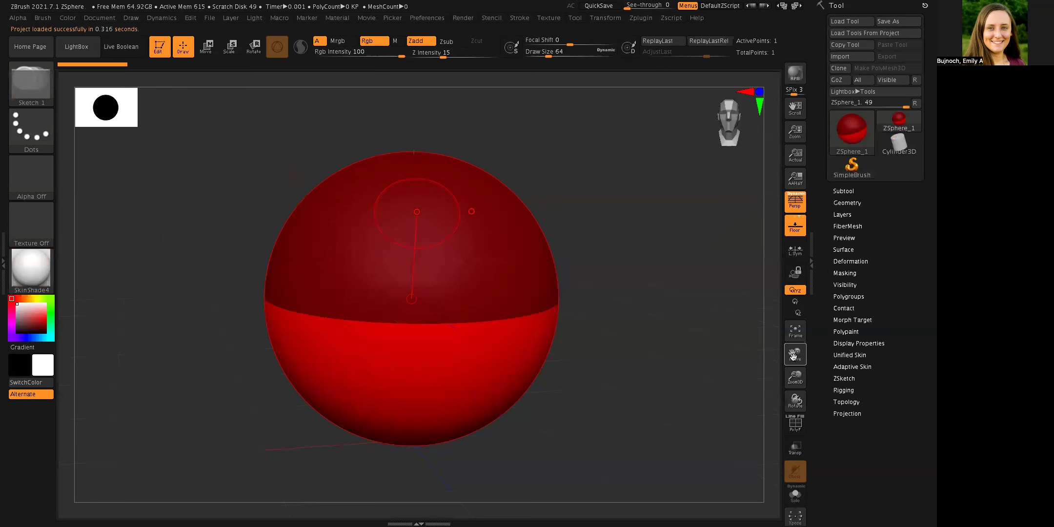
left_click_drag(797, 375, 743, 329)
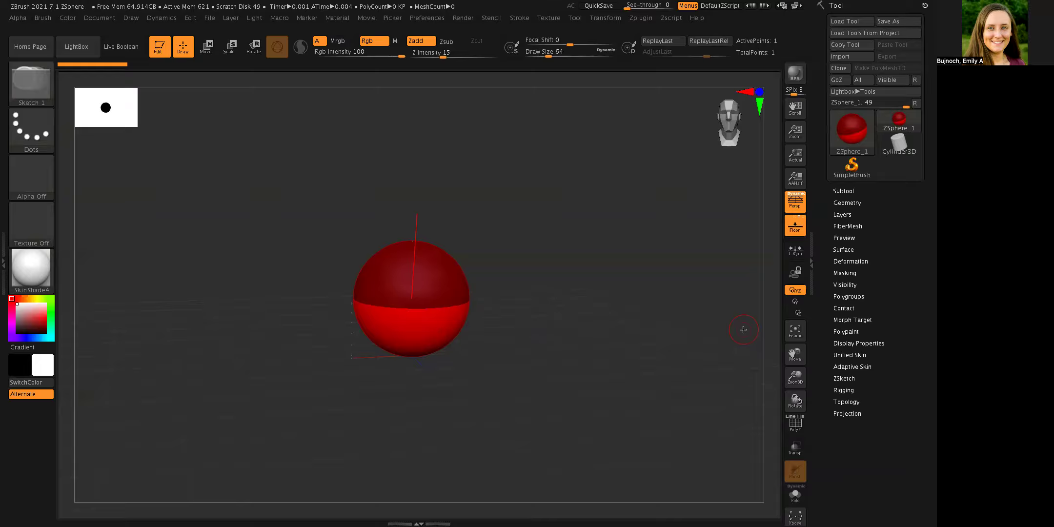
left_click_drag(572, 303, 509, 320)
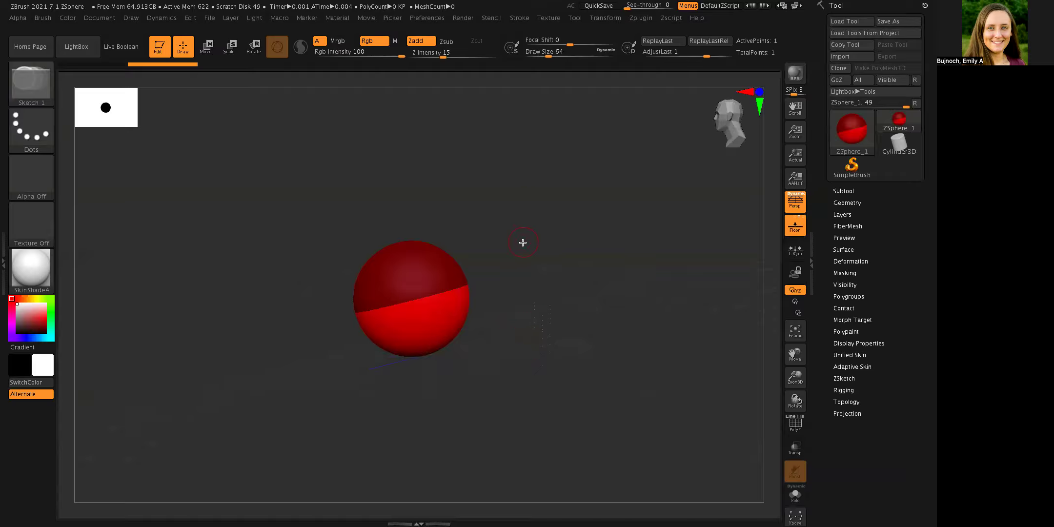
left_click_drag(525, 249, 593, 232)
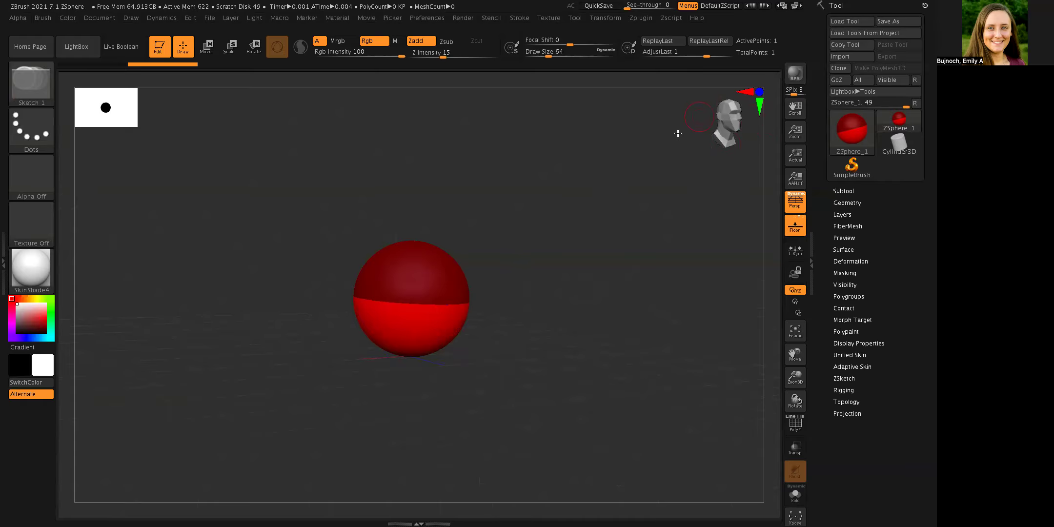
mouse_move(623, 241)
left_mouse_down()
mouse_move(568, 244)
mouse_move(604, 228)
mouse_move(623, 235)
mouse_move(609, 238)
left_mouse_up()
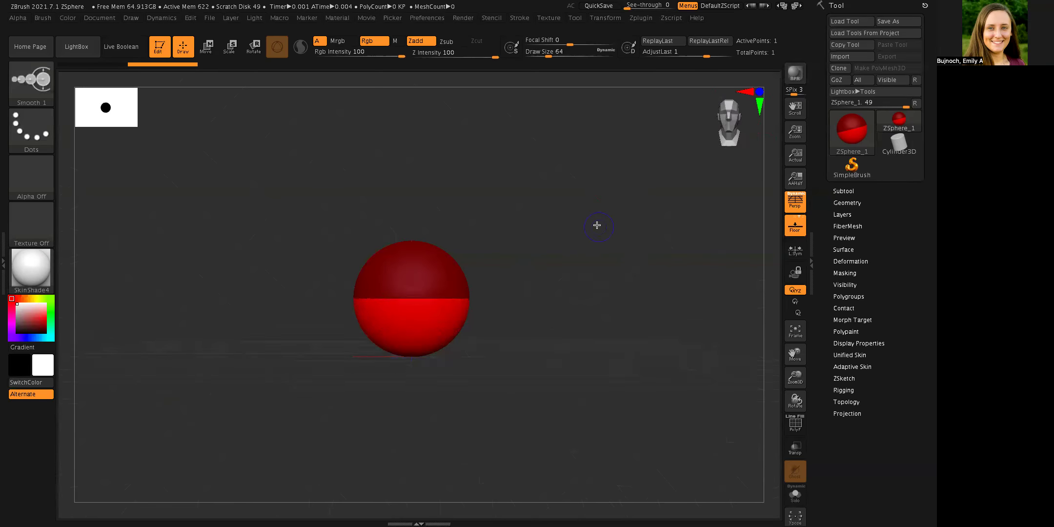
mouse_move(577, 206)
left_mouse_down()
mouse_move(562, 245)
mouse_move(570, 294)
mouse_move(598, 178)
mouse_move(595, 235)
mouse_move(599, 216)
mouse_move(548, 231)
left_mouse_up()
key("shift+a")
left_click(32, 81)
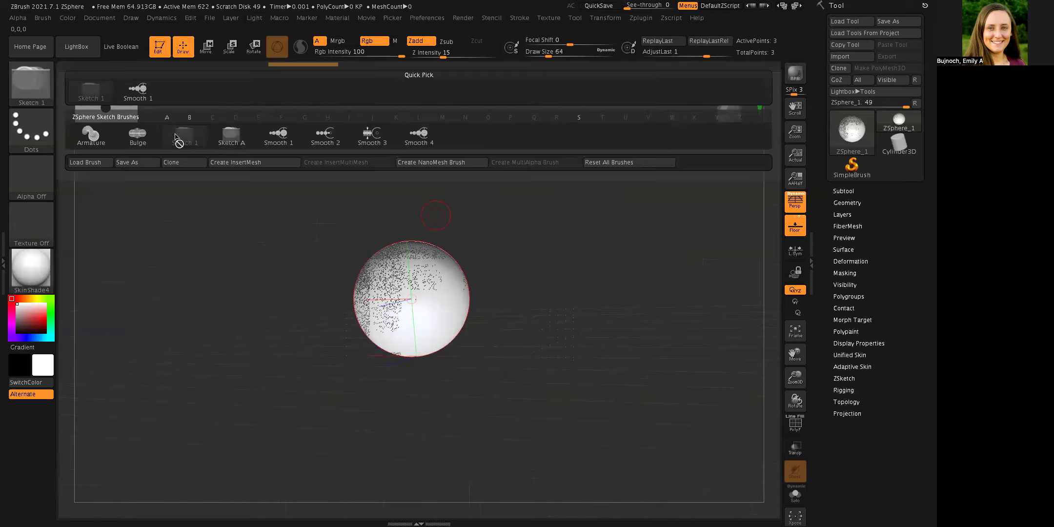
key("shift")
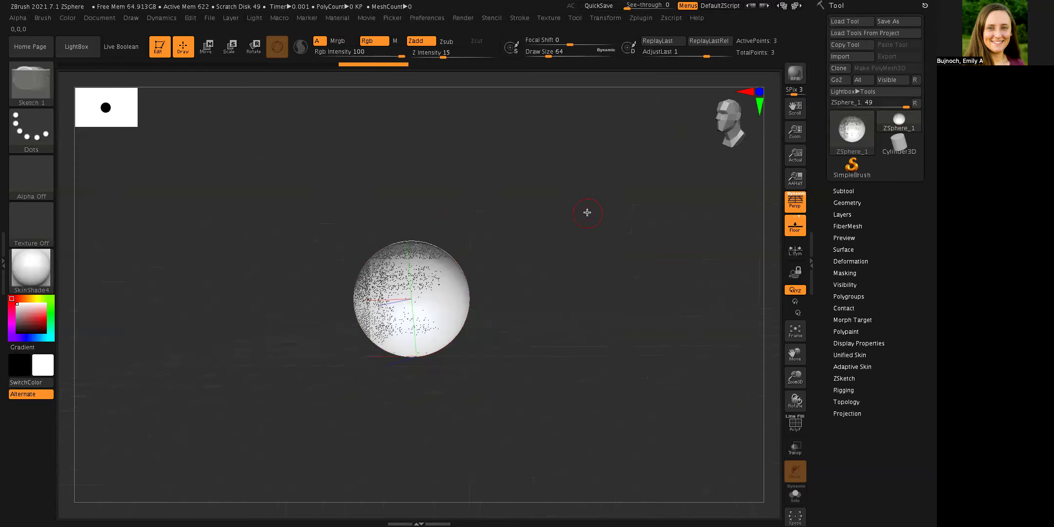
mouse_move(553, 264)
left_mouse_down("shift")
mouse_move(558, 252)
mouse_move(546, 263)
left_mouse_up("shift")
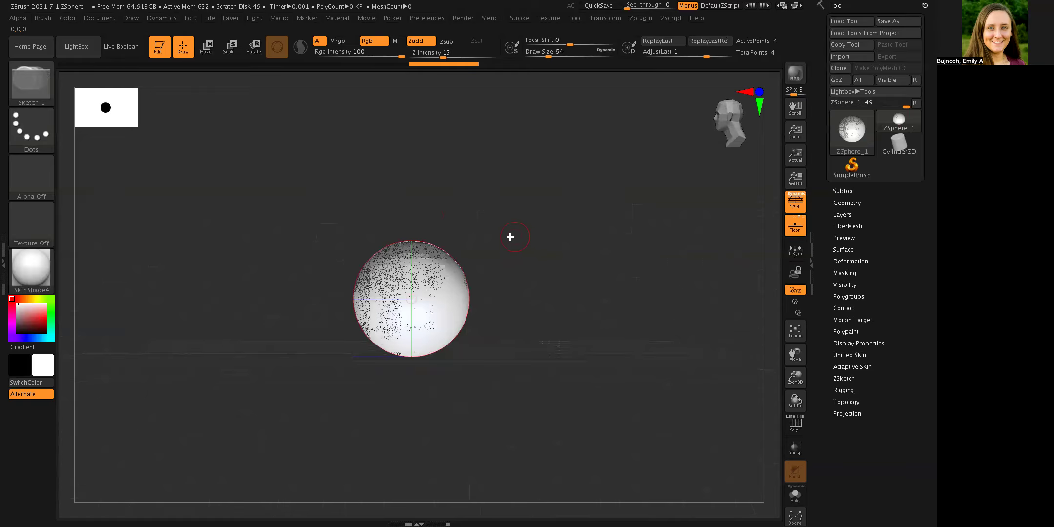
left_click(31, 82)
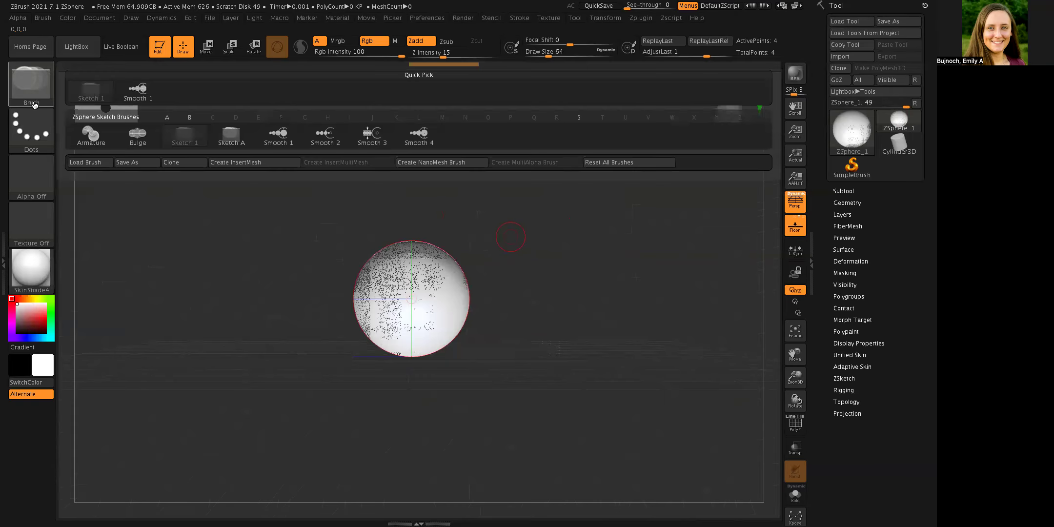
left_click(138, 90)
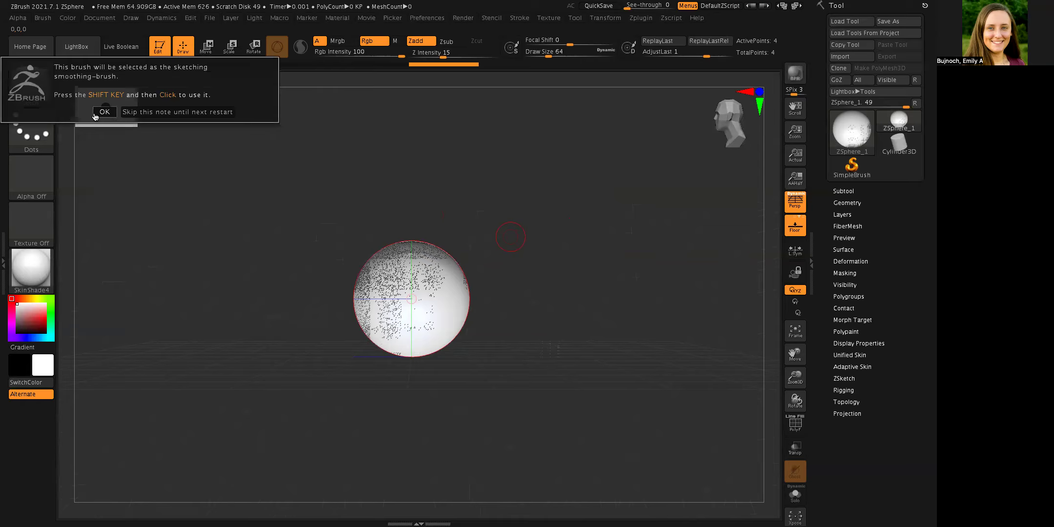
left_click(146, 112)
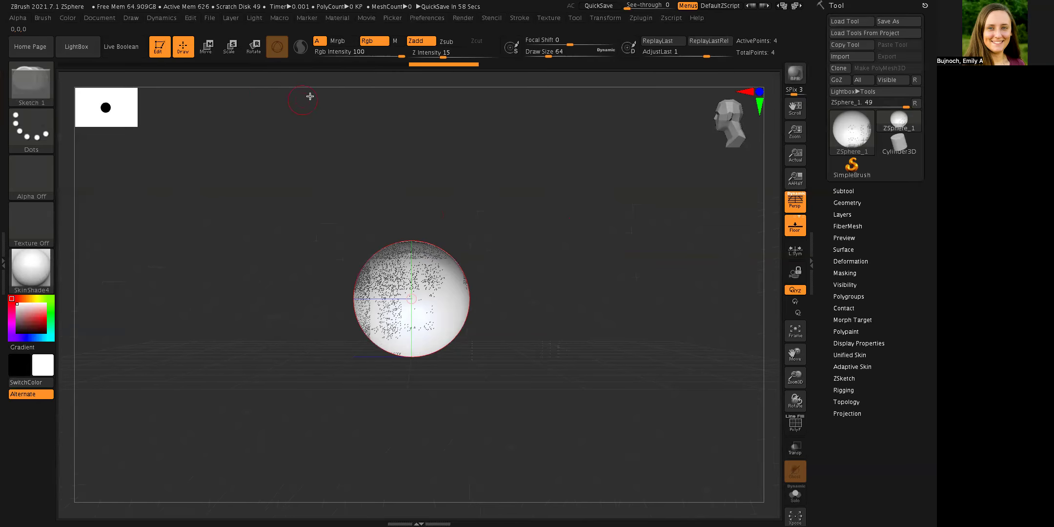
left_click_drag(441, 63, 132, 67)
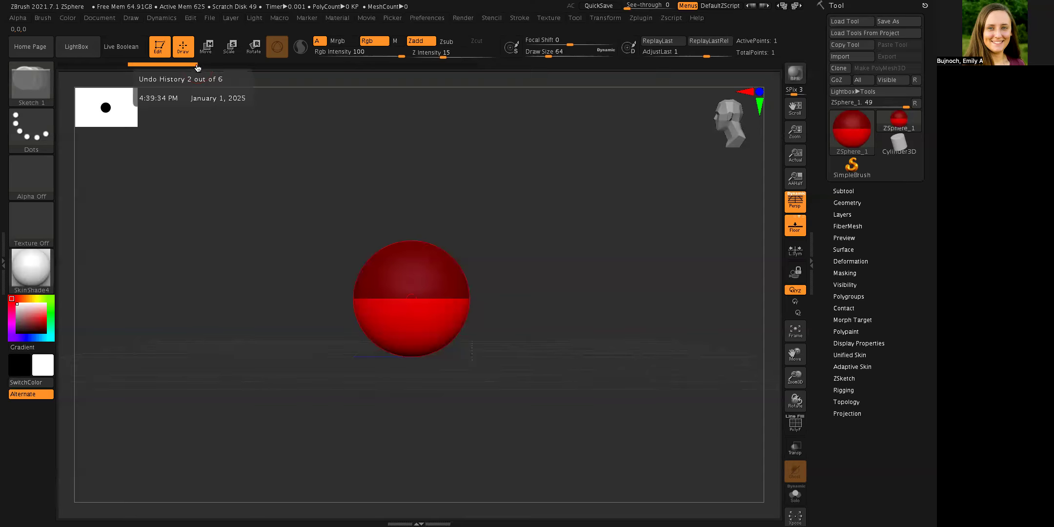
mouse_move(589, 181)
left_mouse_down()
mouse_move(566, 202)
mouse_move(524, 195)
mouse_move(582, 185)
left_mouse_up()
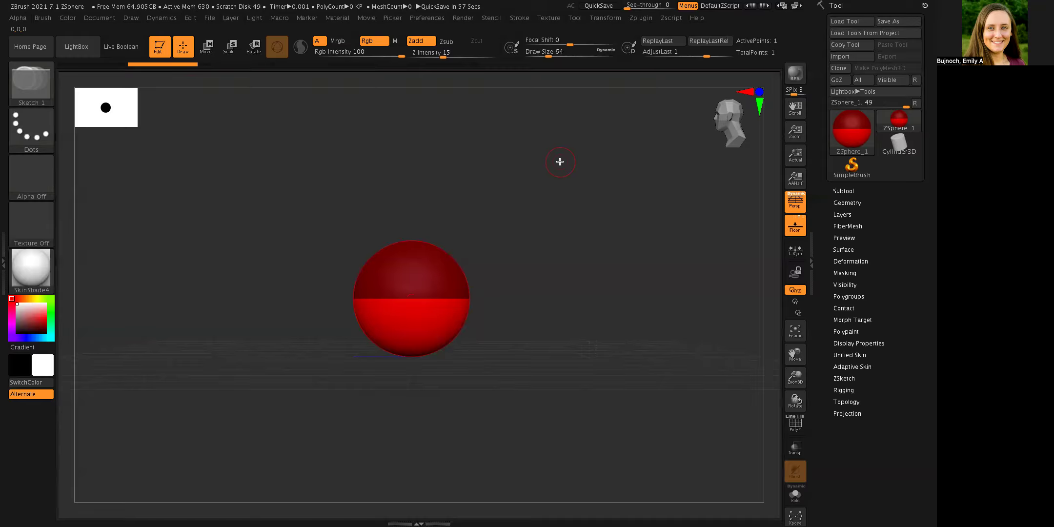
left_click_drag(576, 271, 579, 294)
left_click_drag(517, 313, 562, 320)
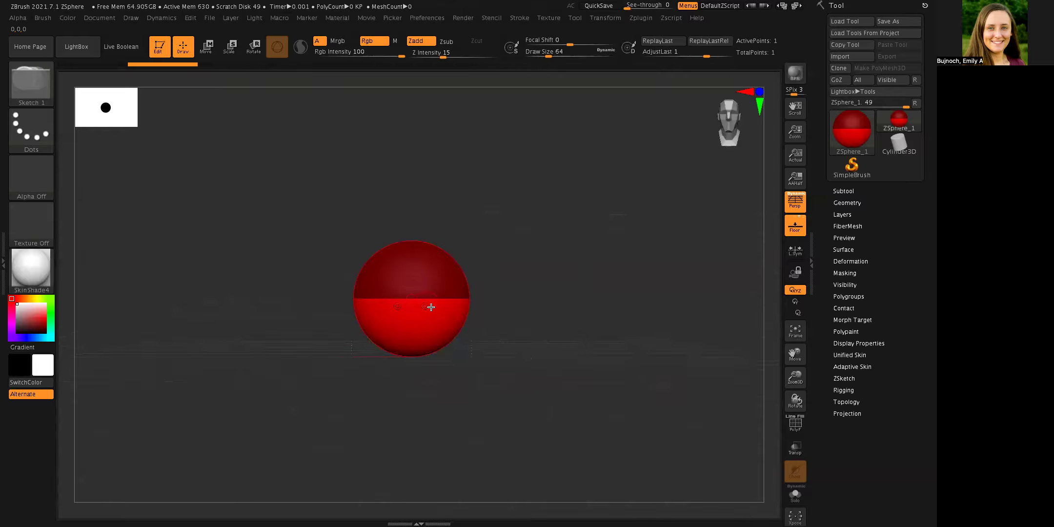
left_click_drag(412, 298, 503, 123)
left_click(575, 18)
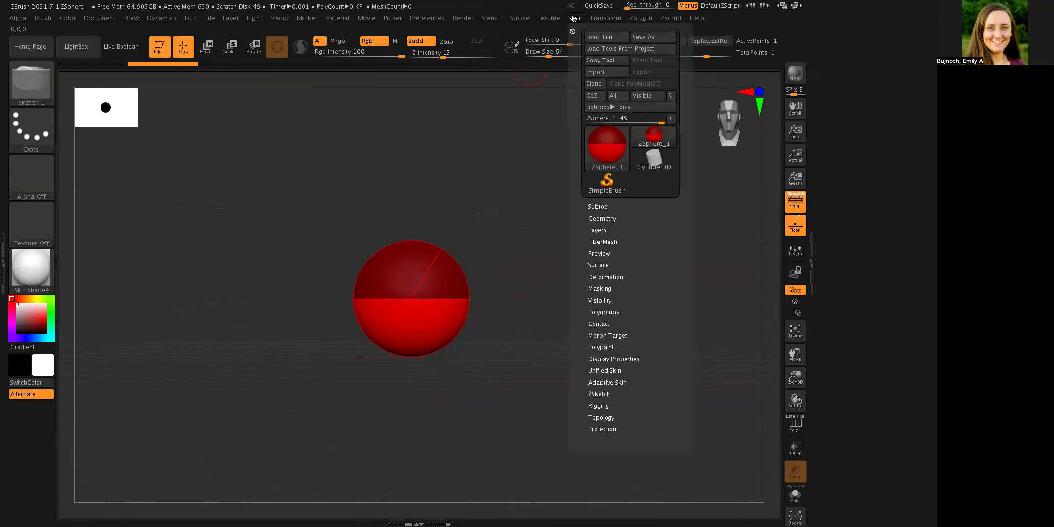
left_click(558, 17)
left_click(601, 18)
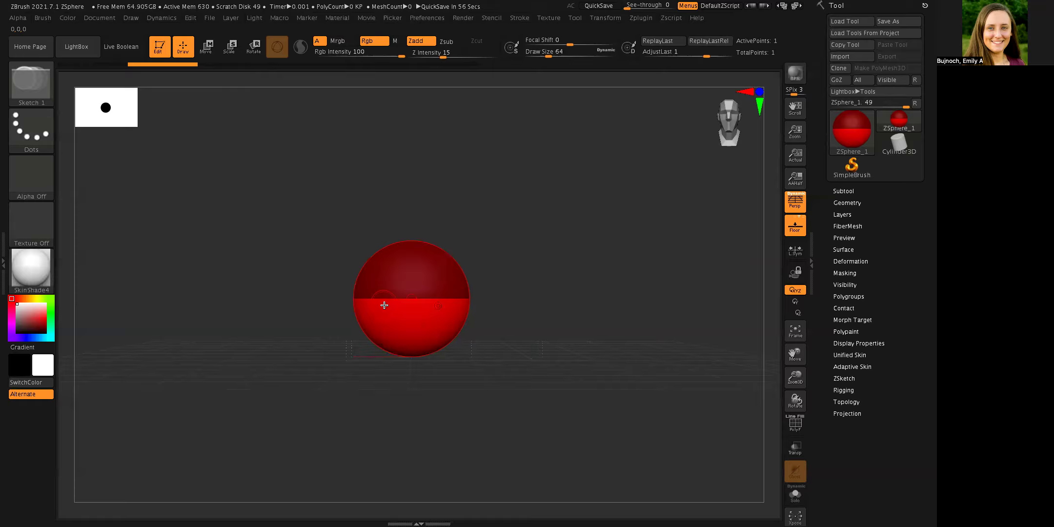
Step: Draw one child ZSphere on the front of the root ZSphere and a second one on its back
left_click_drag(494, 258, 536, 296)
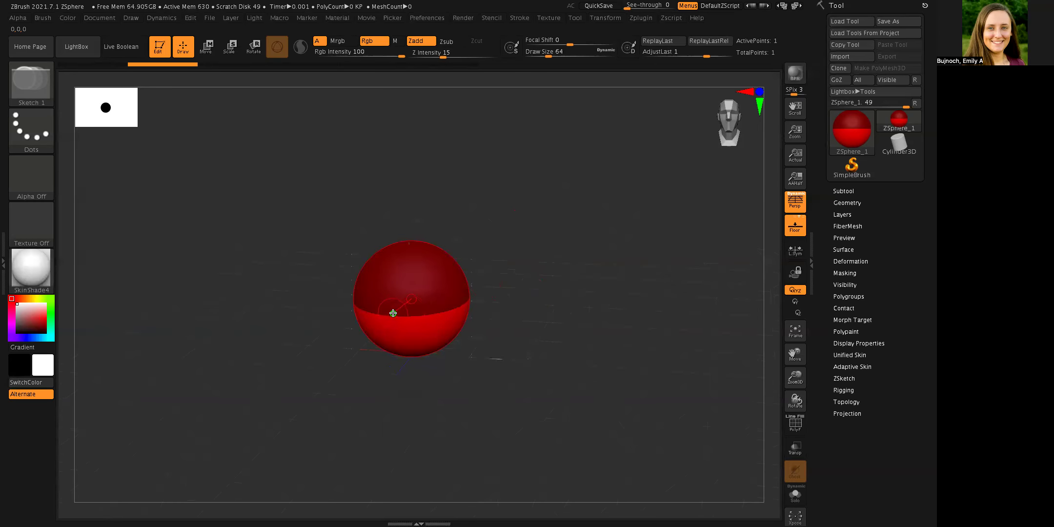
left_click_drag(395, 313, 364, 333)
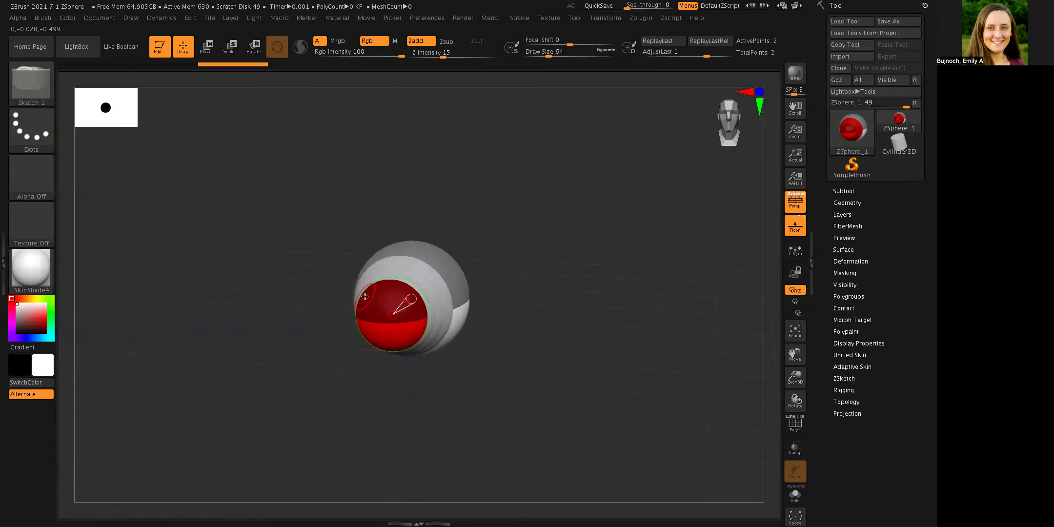
left_click_drag(525, 266, 424, 294)
mouse_move(540, 293)
left_mouse_down()
mouse_move(522, 308)
mouse_move(454, 303)
mouse_move(500, 303)
left_mouse_up()
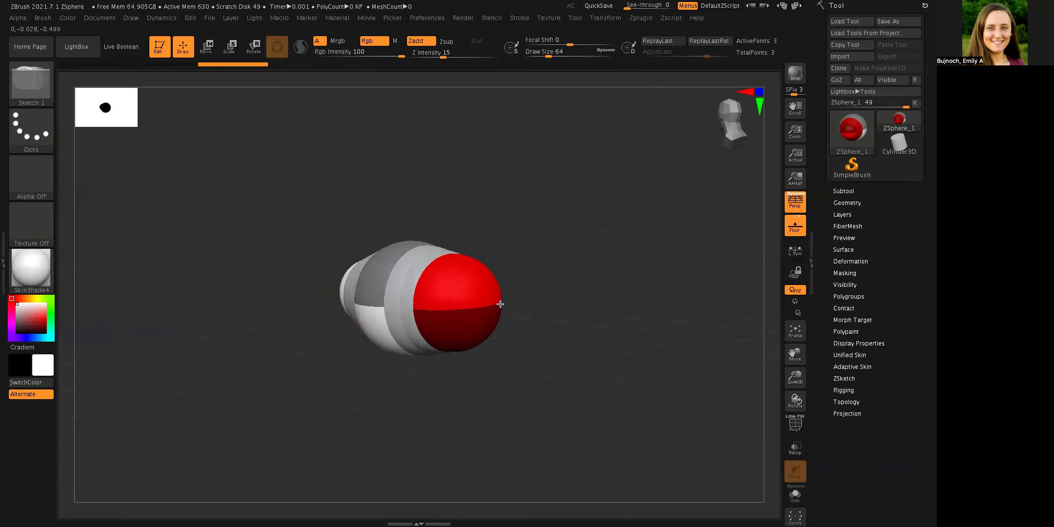
left_click_drag(548, 261, 555, 259, "shift")
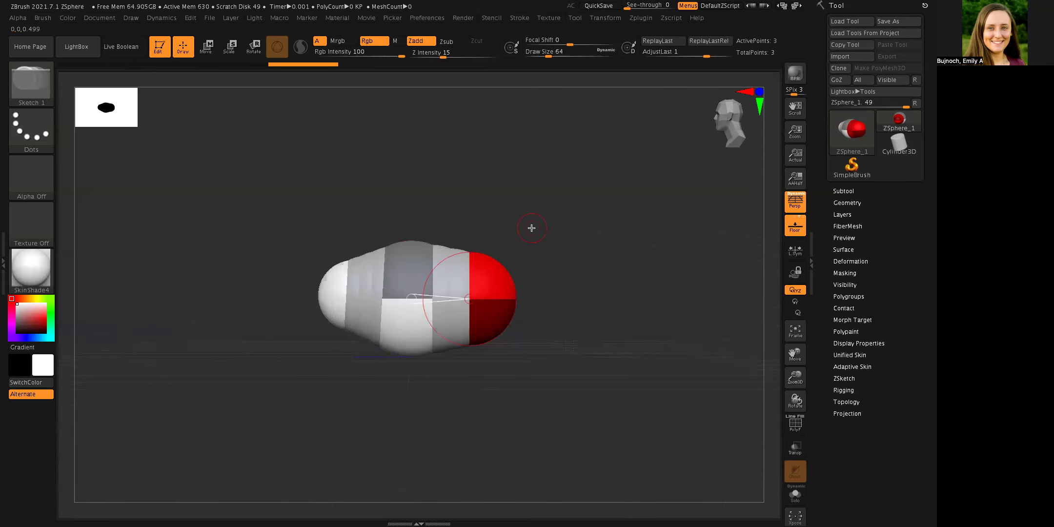
Step: Move the back child ZSphere away from the root along the body axis to stretch out a long torso
left_click(211, 39)
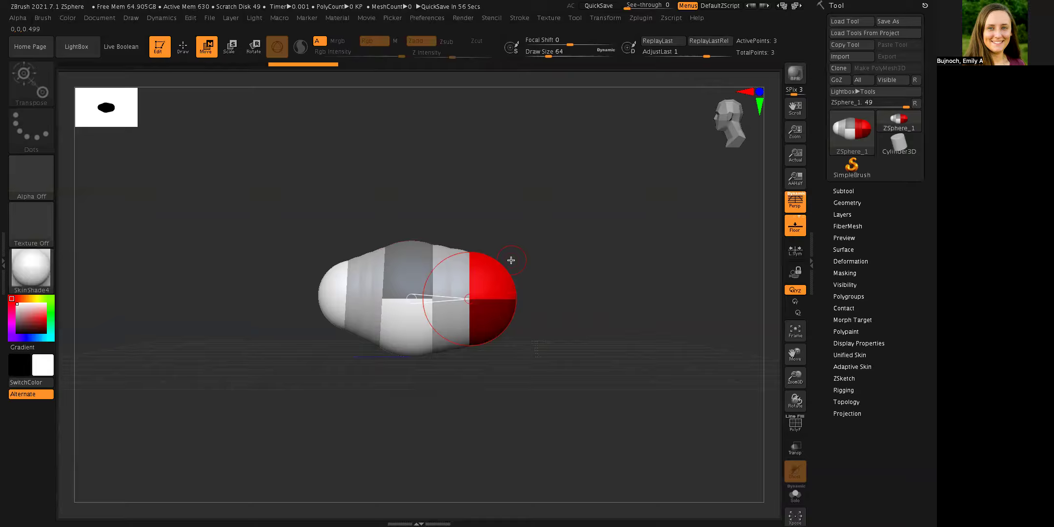
left_click(177, 51)
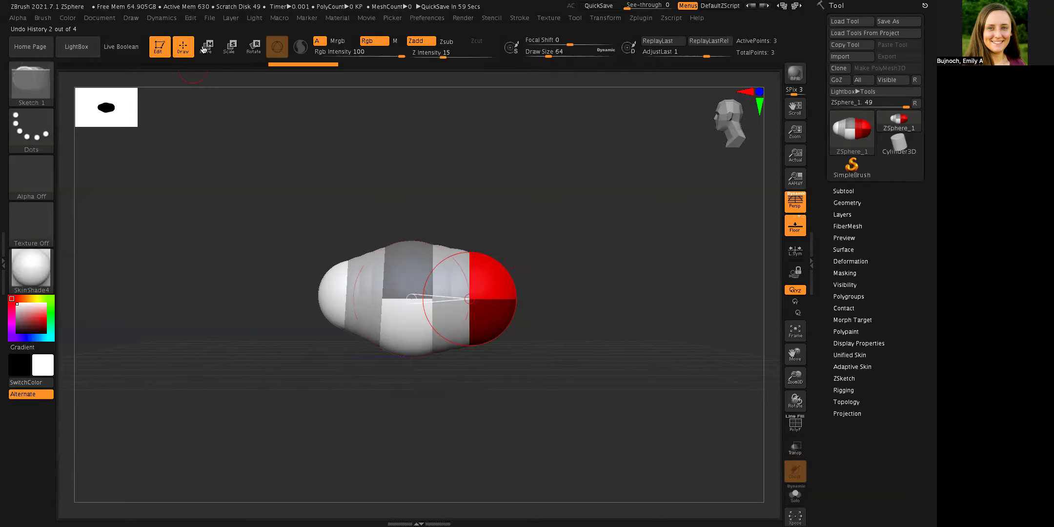
left_click(208, 47)
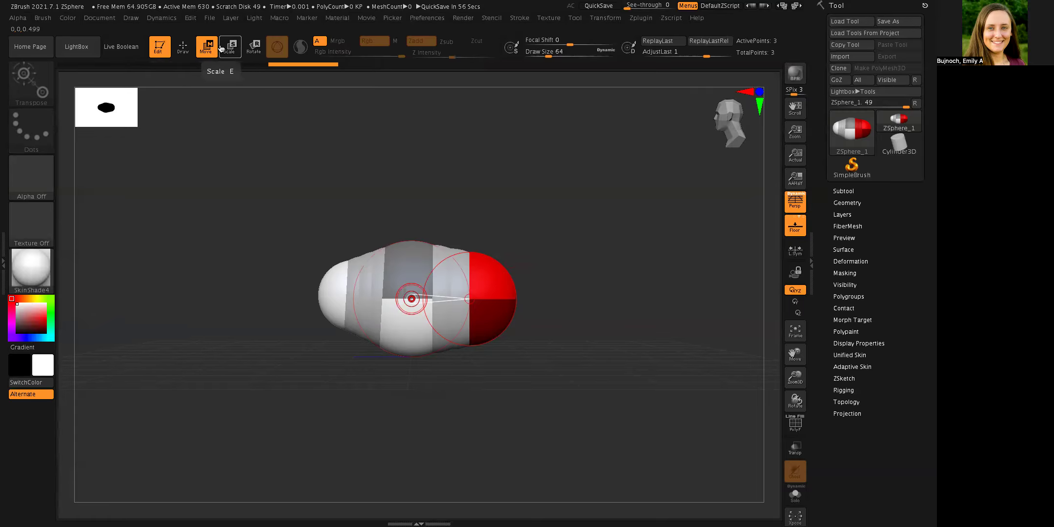
left_click_drag(510, 286, 599, 287)
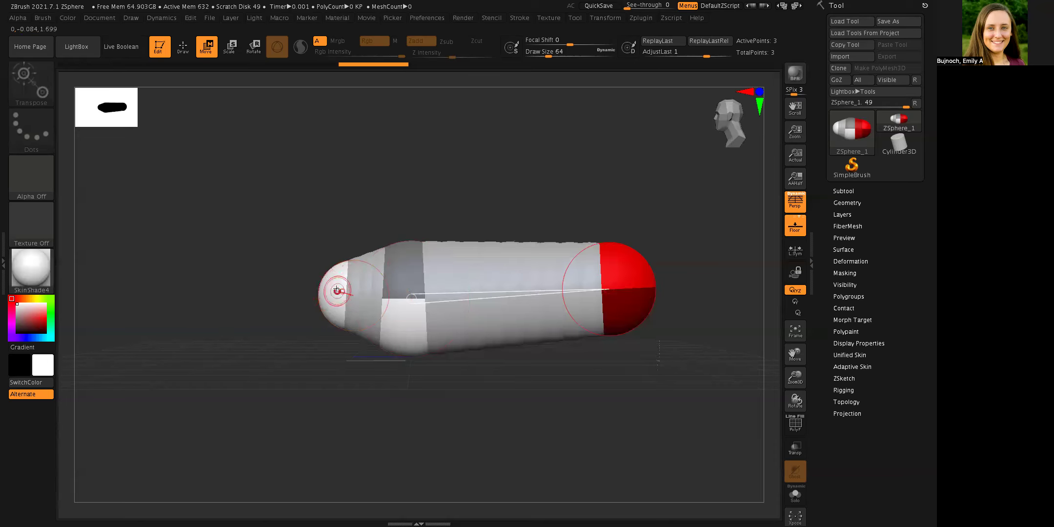
Step: Add a ZSphere to the front end of the chain and a larger ZSphere on top of it for the head
key("q")
mouse_move(480, 408)
left_mouse_down()
mouse_move(499, 412)
mouse_move(490, 418)
left_mouse_up()
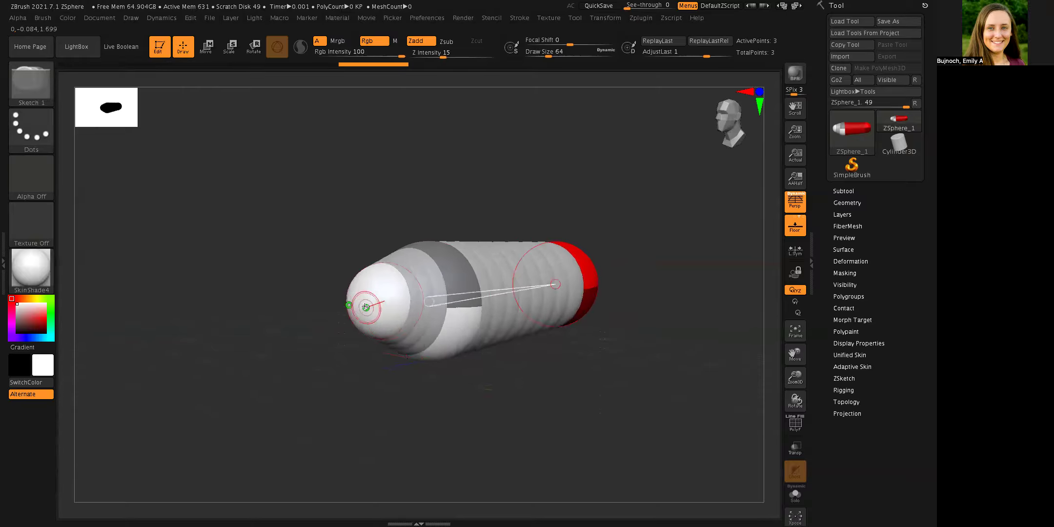
left_click_drag(357, 306, 320, 284)
left_click_drag(525, 370, 533, 387)
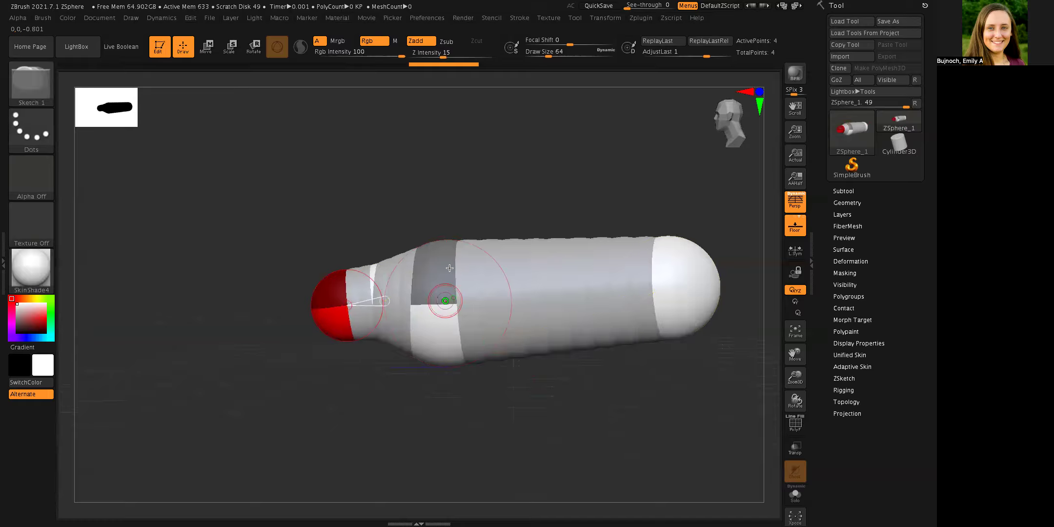
left_click_drag(292, 369, 338, 361)
mouse_move(337, 311)
left_mouse_down()
mouse_move(271, 311)
mouse_move(289, 313)
left_mouse_up()
left_click_drag(552, 367, 491, 364)
Step: Move the head ZSphere forward, away from the body, and shift the ZSphere behind it forward close to the head
key("w")
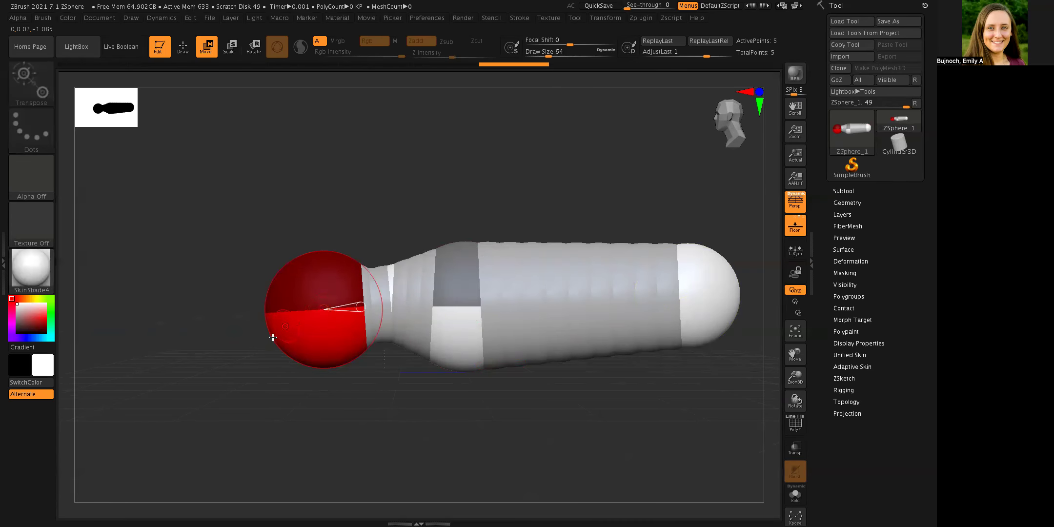
left_click_drag(325, 310, 215, 304)
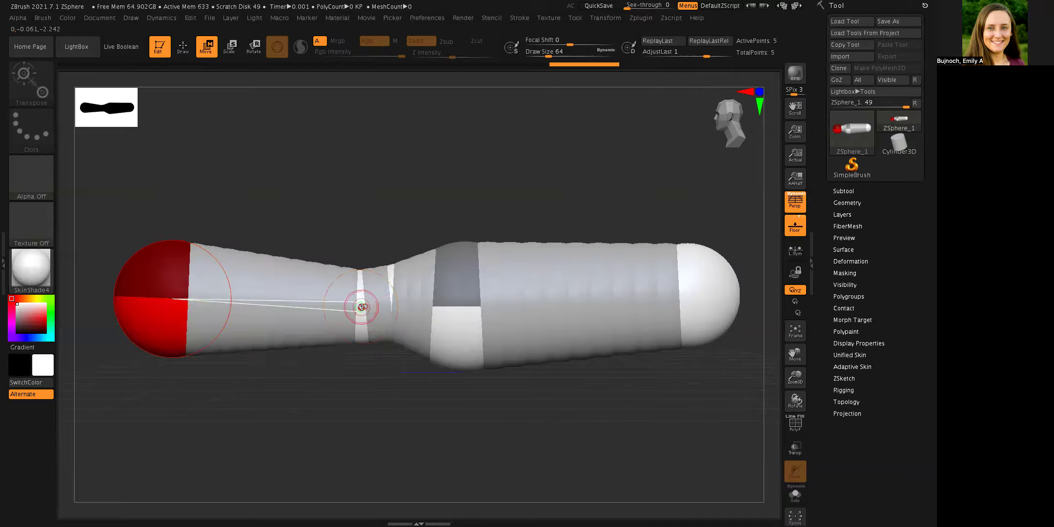
left_click_drag(360, 307, 293, 302)
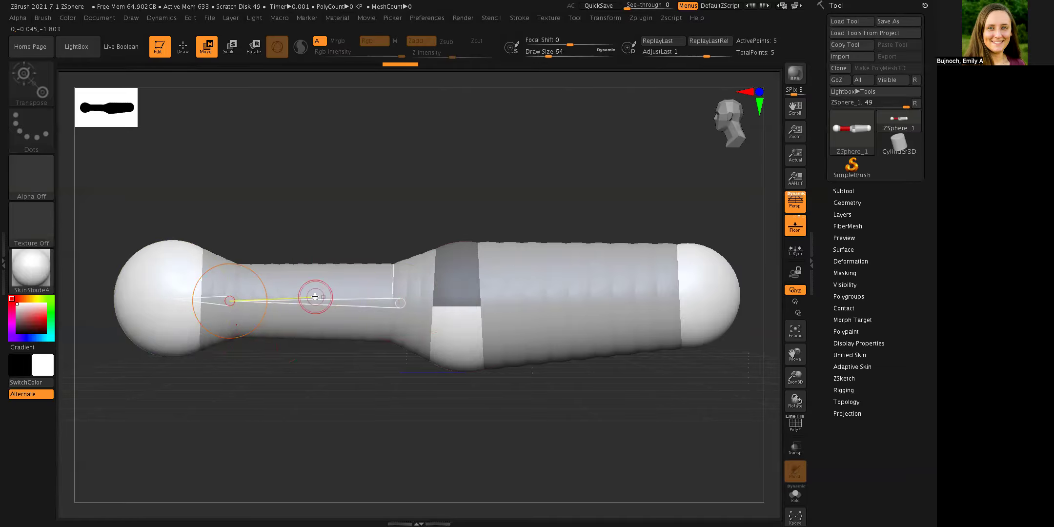
Step: Draw a new ZSphere on the back end of the torso and move it outward to lengthen the rear
mouse_move(450, 406)
left_mouse_down()
mouse_move(426, 411)
mouse_move(437, 428)
mouse_move(452, 423)
left_mouse_up()
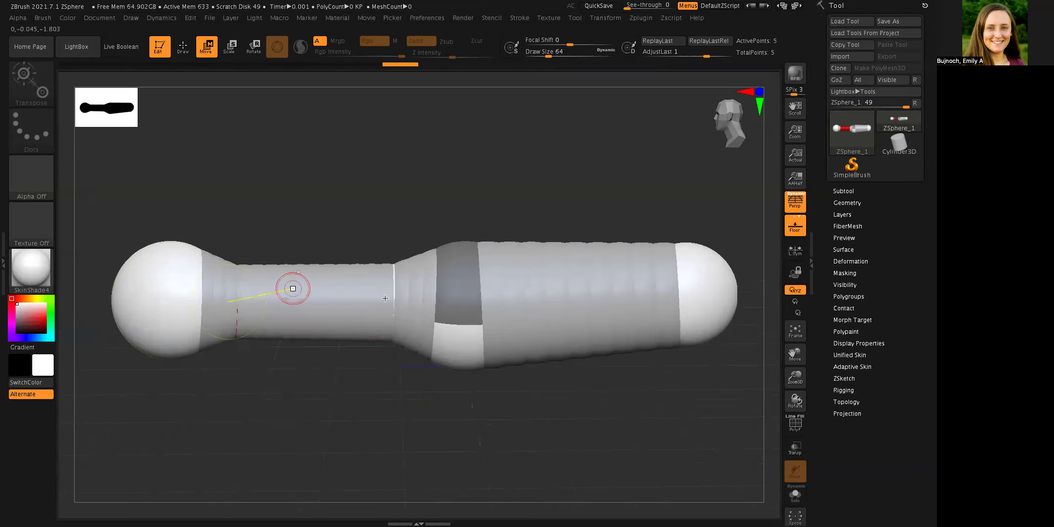
left_click_drag(517, 411, 520, 370)
left_click_drag(795, 376, 741, 364)
left_click_drag(640, 367, 625, 369)
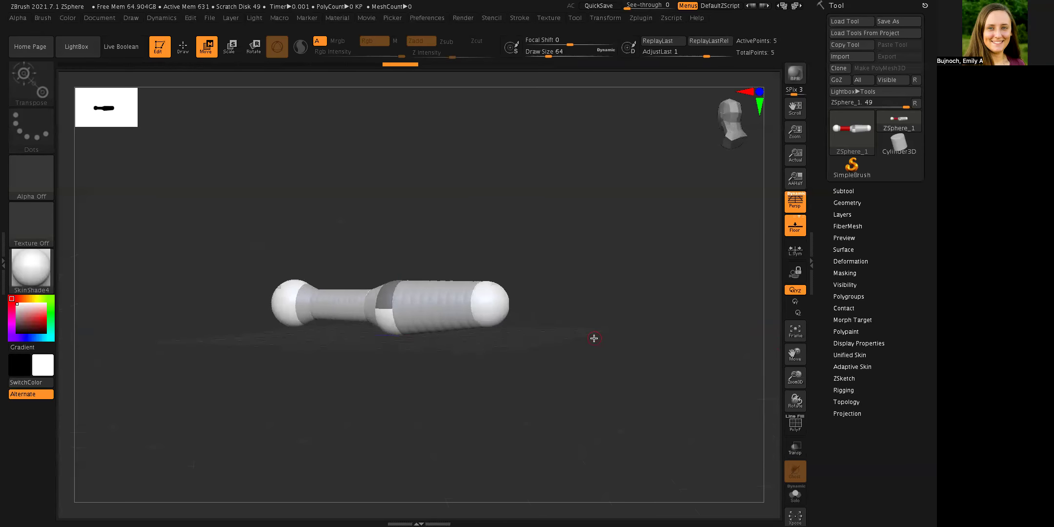
left_click(183, 46)
left_click_drag(506, 304, 528, 311)
key("w")
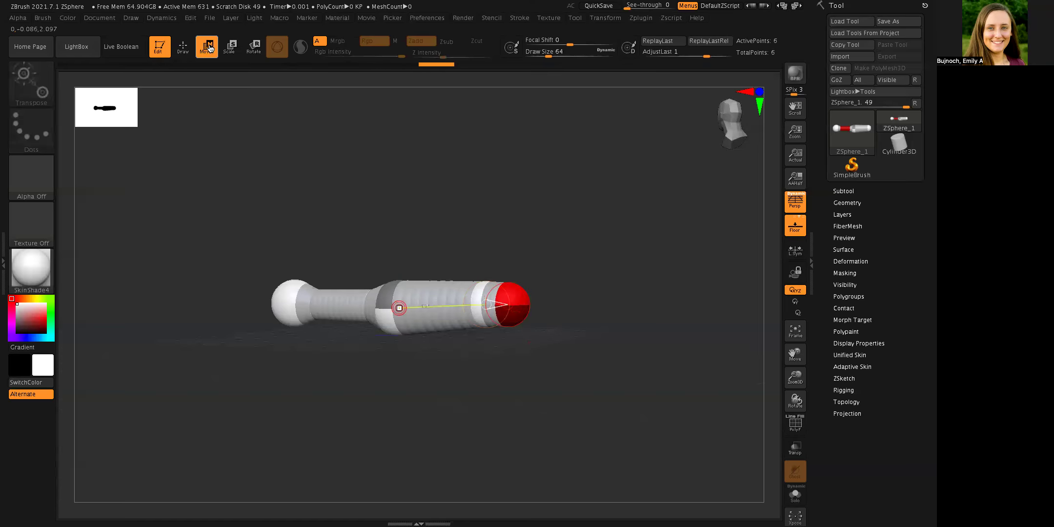
left_click_drag(524, 303, 651, 306)
left_click_drag(628, 372, 652, 376)
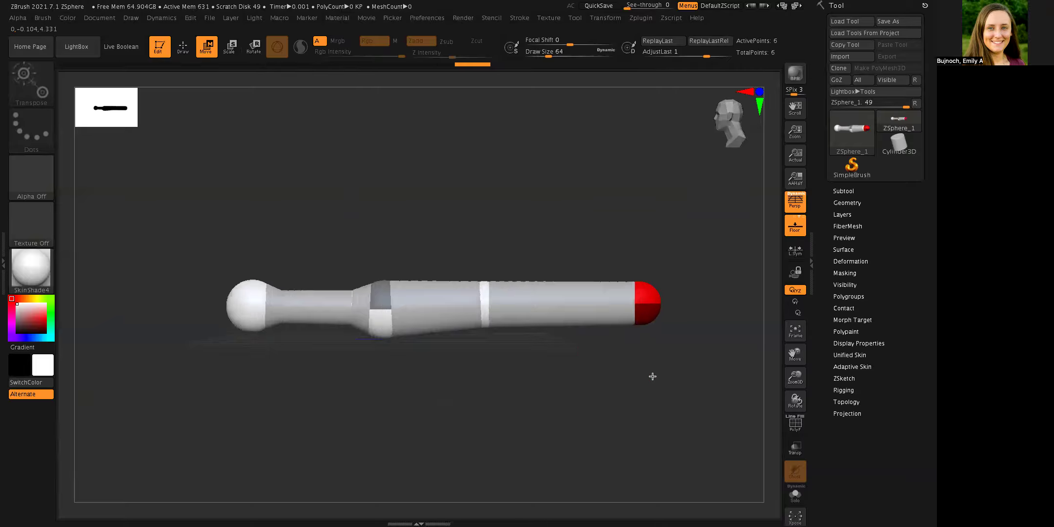
Step: Slide the middle torso ZSphere backward along the body axis
left_click_drag(485, 323, 518, 324)
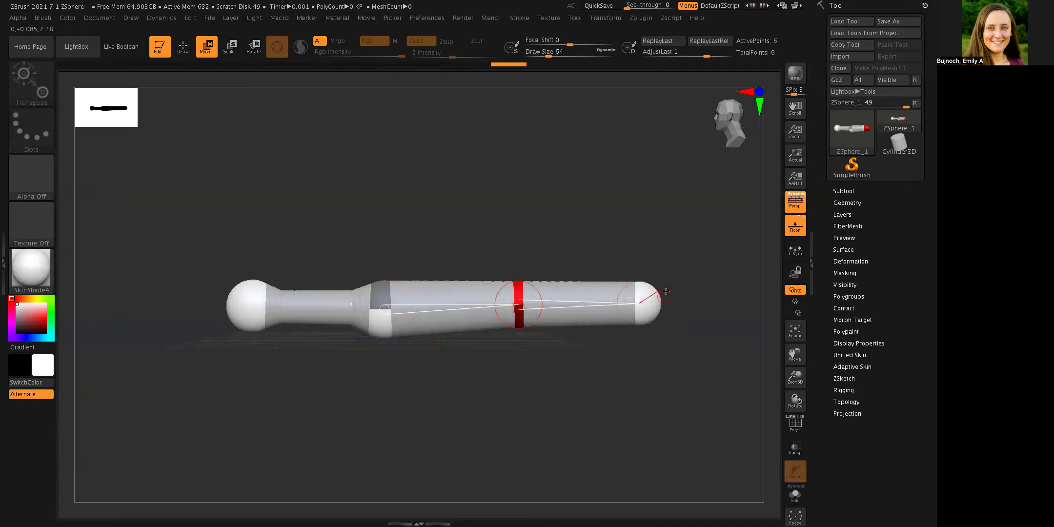
key("q")
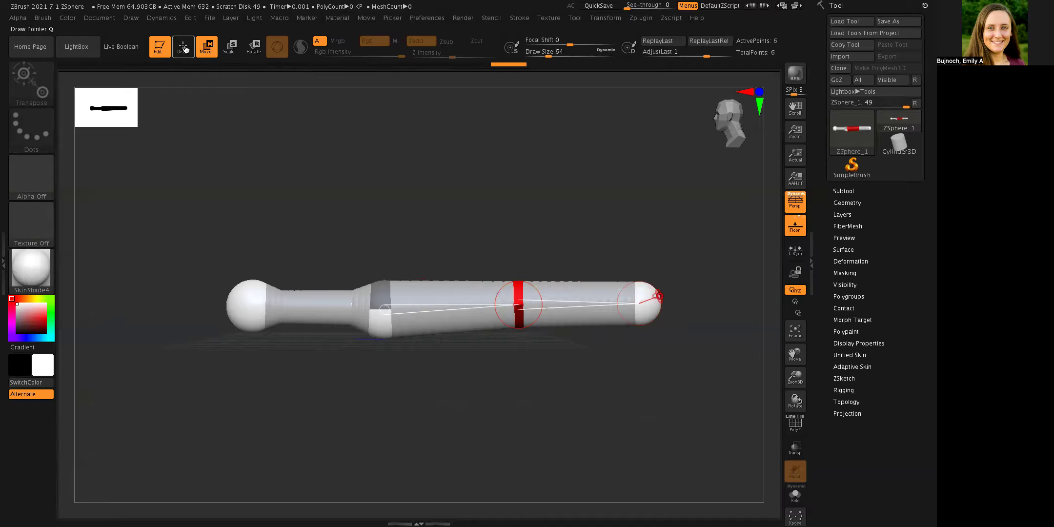
left_click_drag(795, 353, 731, 317)
left_click_drag(566, 290, 571, 292)
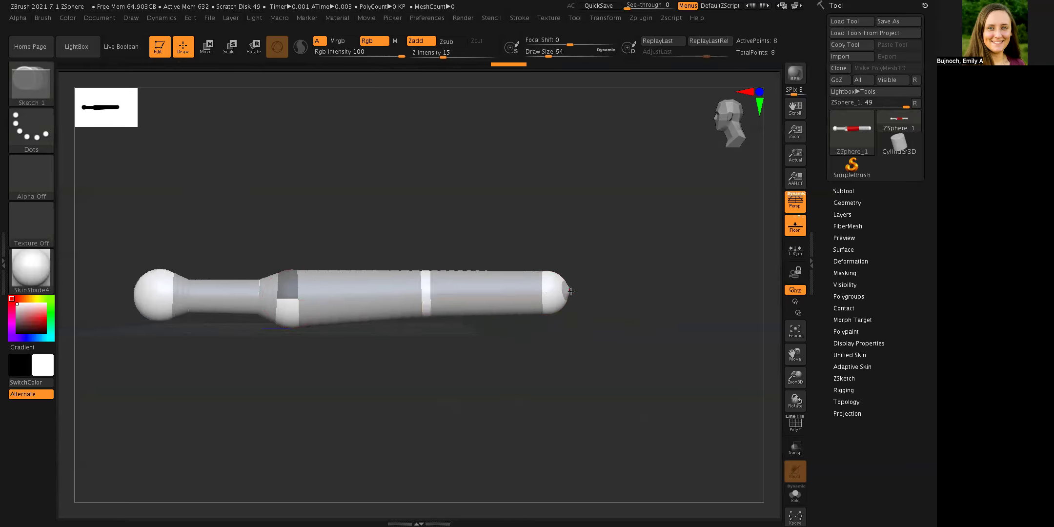
left_click_drag(625, 319, 567, 296)
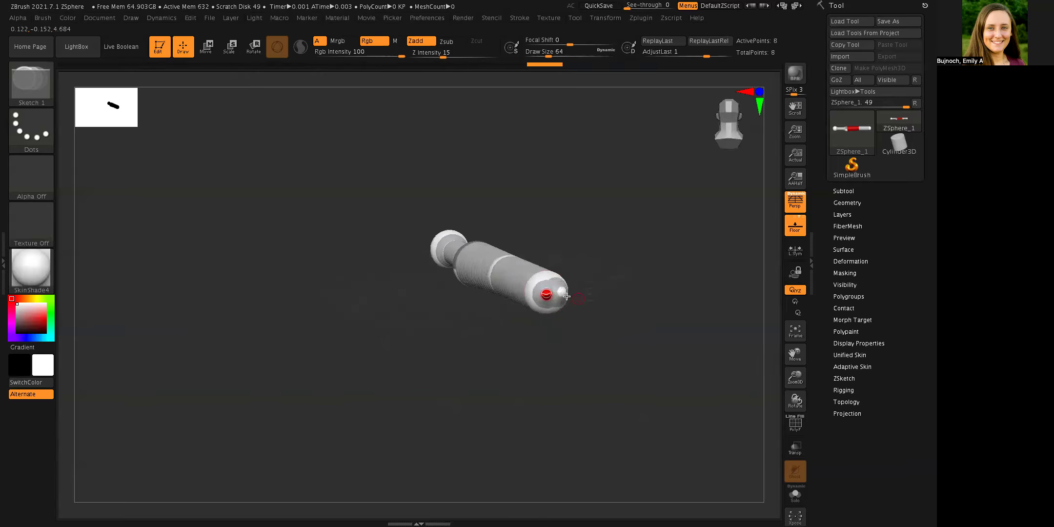
left_click_drag(794, 378, 738, 351)
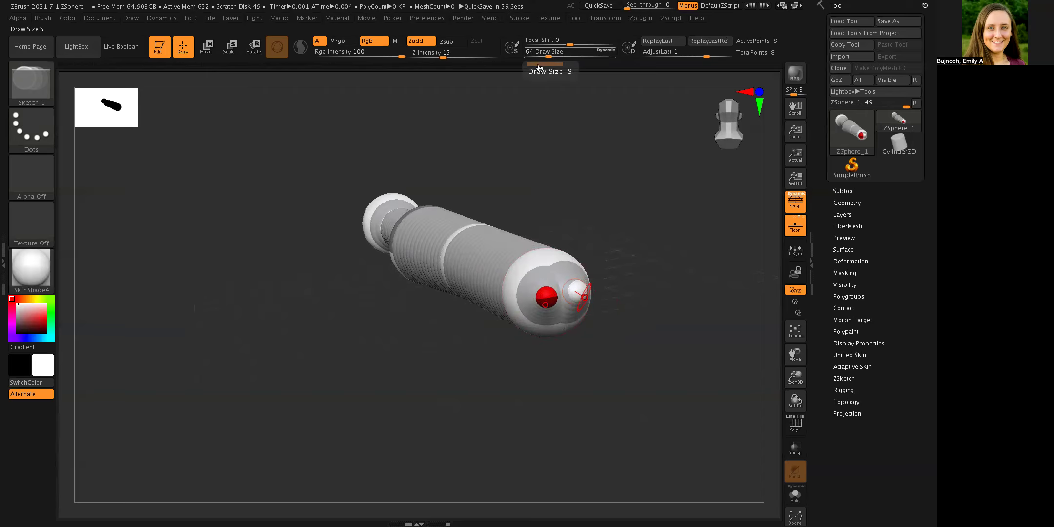
left_click_drag(536, 66, 522, 66)
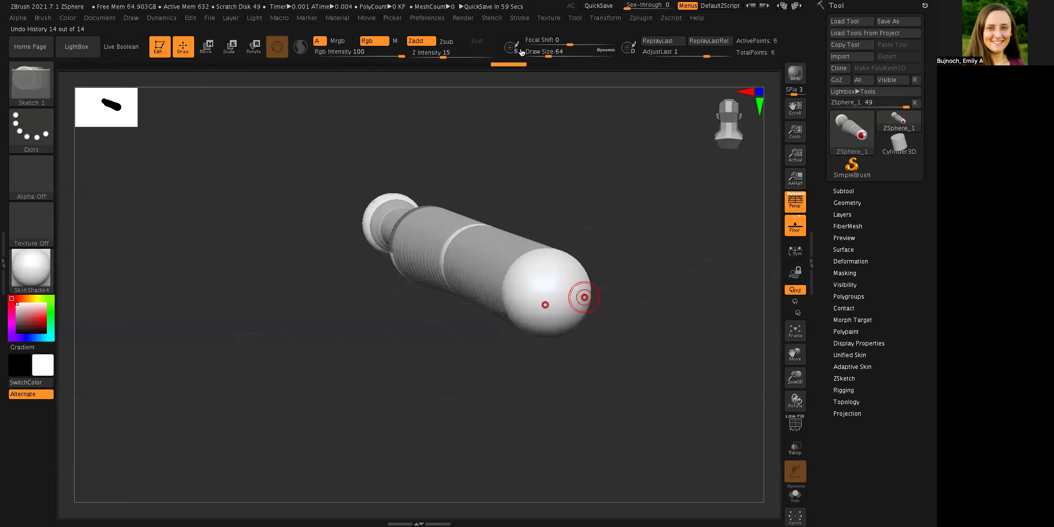
Step: Draw a smaller centred ZSphere on the rear end of the torso and an even smaller one on its tip
left_click(566, 303)
left_click_drag(565, 303, 592, 299)
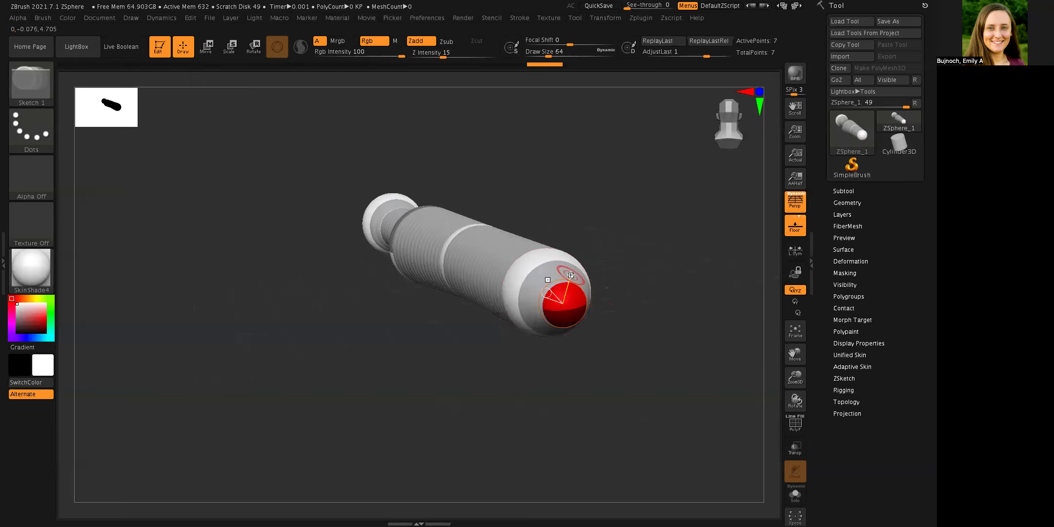
left_click_drag(649, 280, 631, 289)
left_click(603, 309)
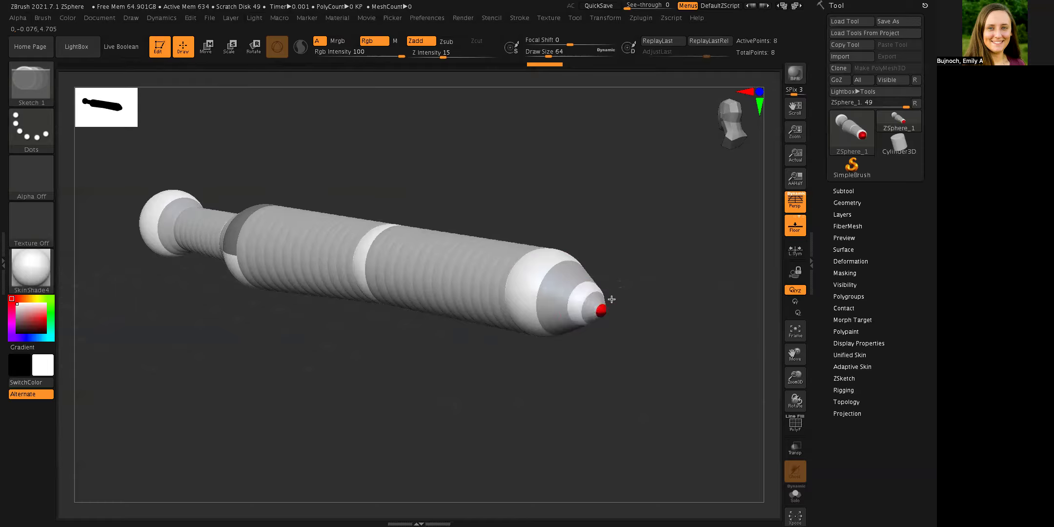
Step: Move the two rear tip ZSpheres far back along the body axis to form a long tapering tail
left_click_drag(797, 378, 761, 352)
left_click_drag(629, 339, 607, 262)
left_click(206, 45)
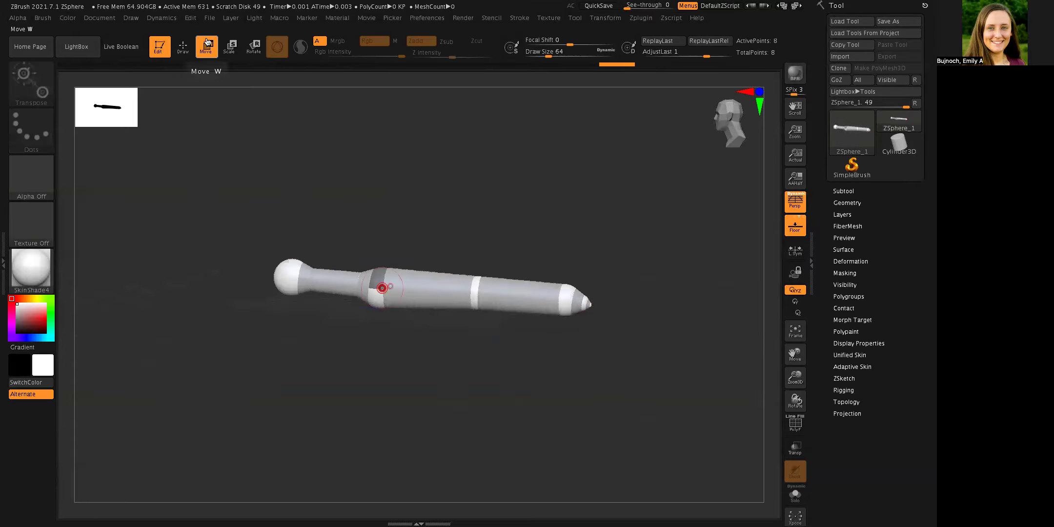
left_click_drag(592, 306, 776, 320)
left_click_drag(795, 377, 748, 324)
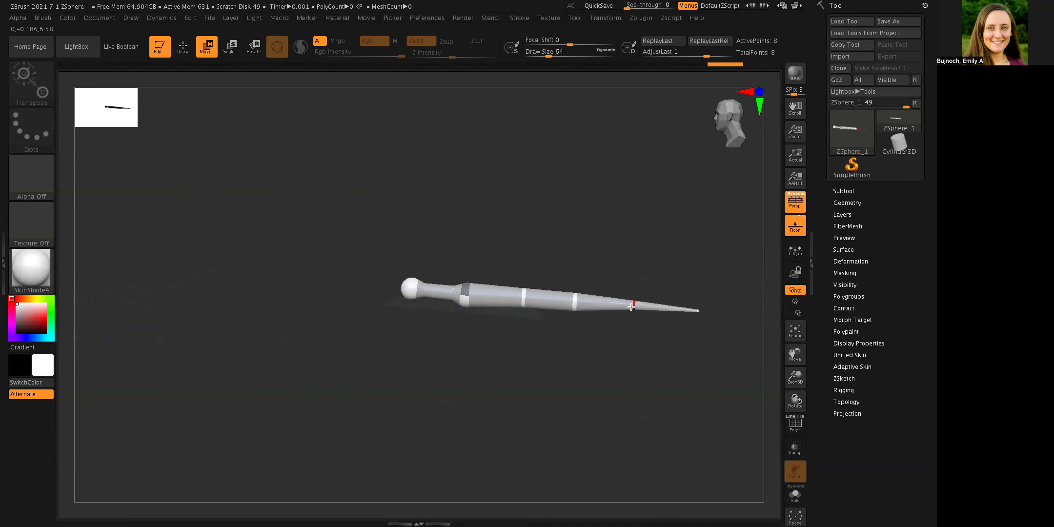
left_click_drag(794, 379, 819, 391)
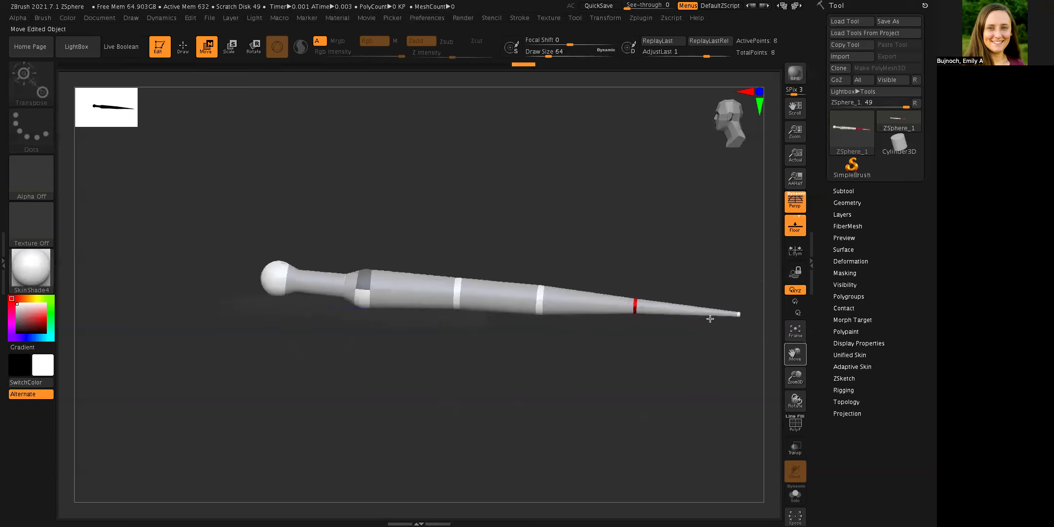
Step: Activate Scale, select the head ZSphere, and turn off the perspective view
left_click(230, 49)
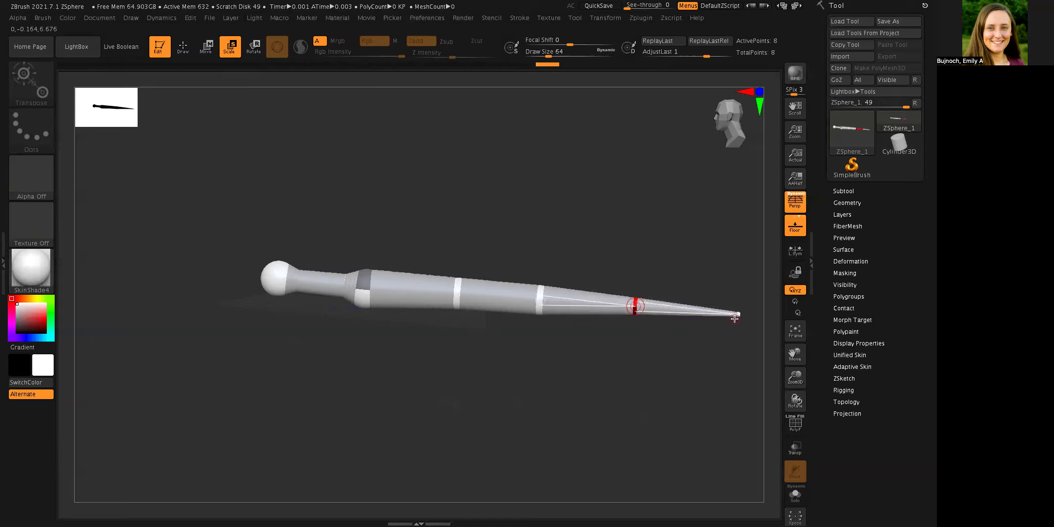
left_click(271, 274)
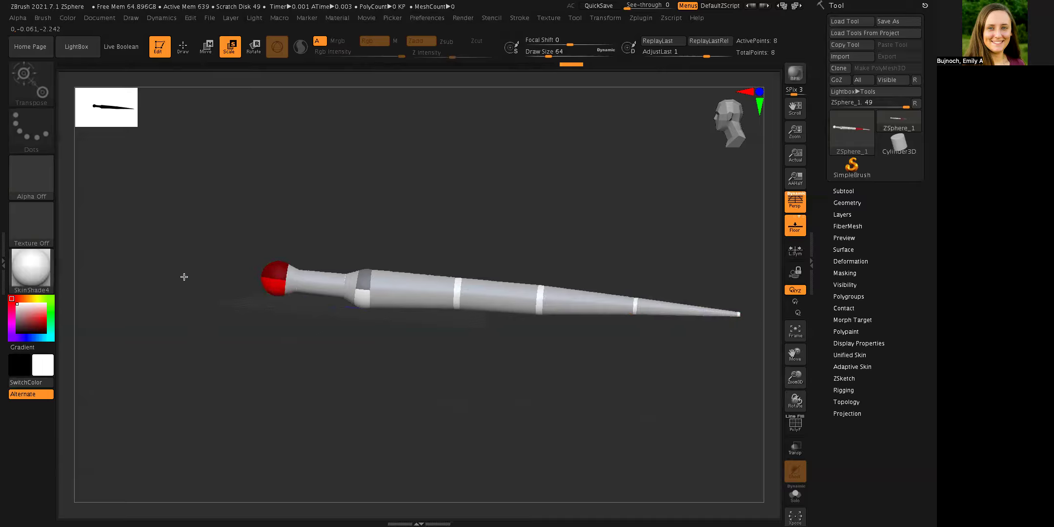
left_click_drag(588, 379, 485, 306)
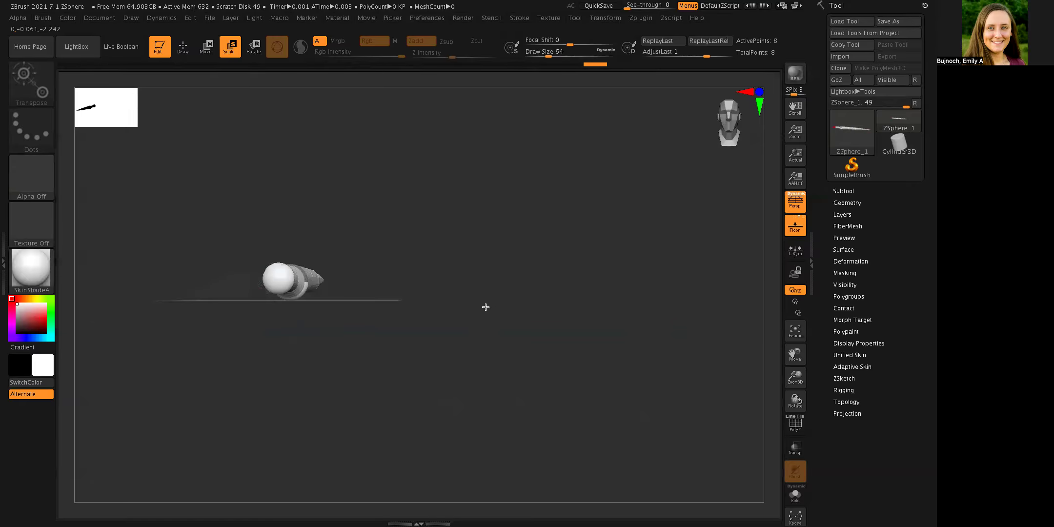
left_click_drag(544, 267, 537, 307)
mouse_move(439, 253)
left_mouse_down()
mouse_move(431, 256)
mouse_move(447, 255)
left_mouse_up()
left_click(795, 200)
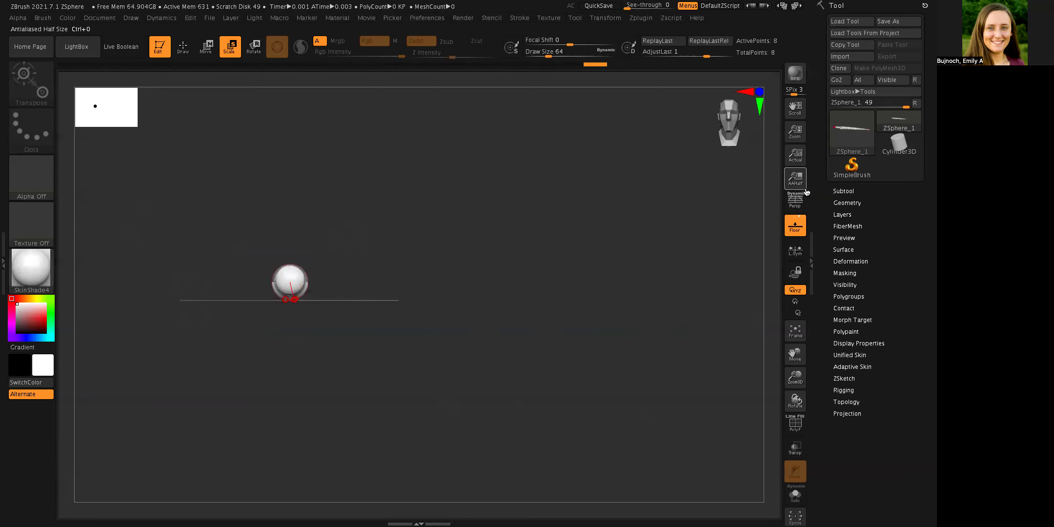
left_click(795, 201)
left_click(802, 199)
left_click_drag(415, 309, 378, 293)
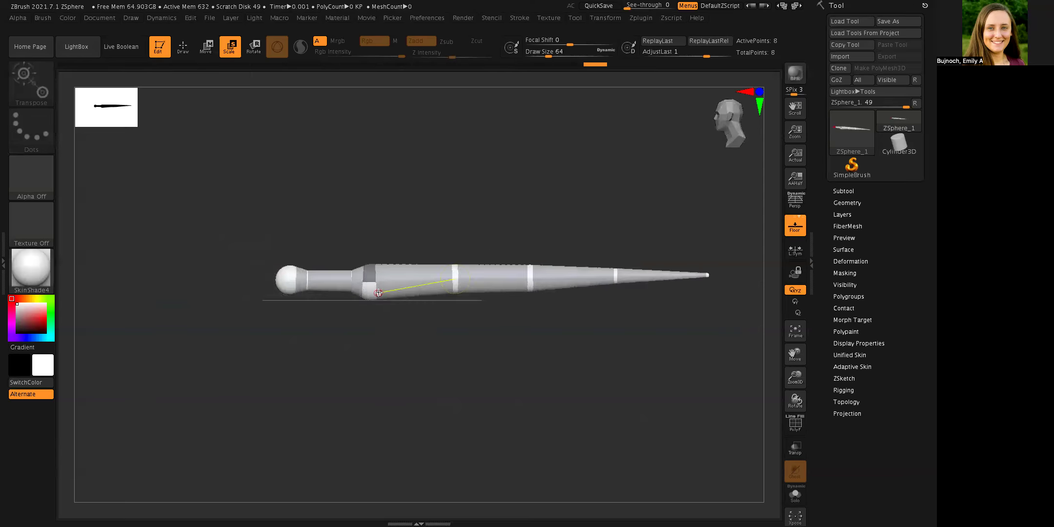
Step: Draw a centred ZSphere on the front of the head for the snout and a single centred one below it for the lower jaw
left_click_drag(795, 378, 818, 391)
left_click_drag(795, 354, 870, 346)
left_click_drag(414, 351, 435, 323)
left_click(182, 48)
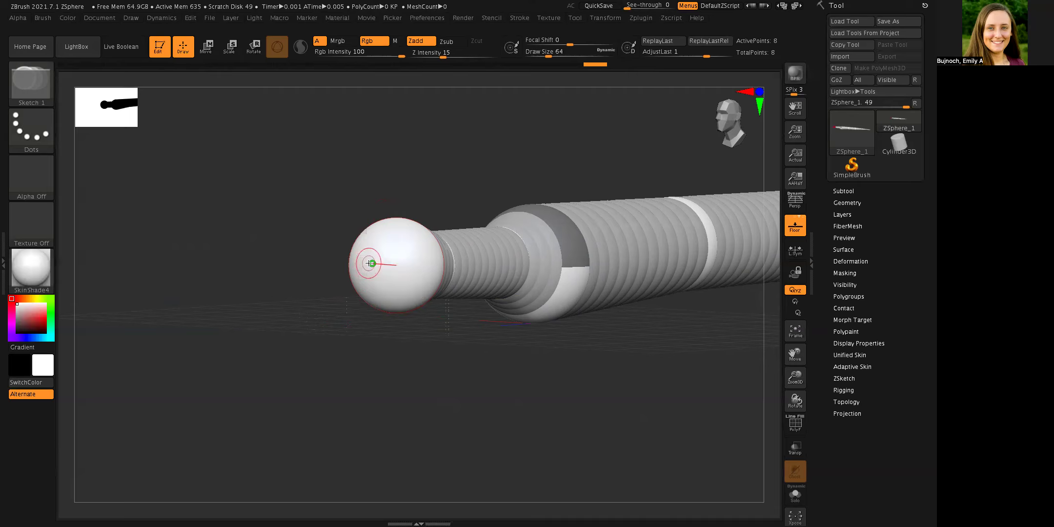
left_click_drag(368, 263, 345, 265)
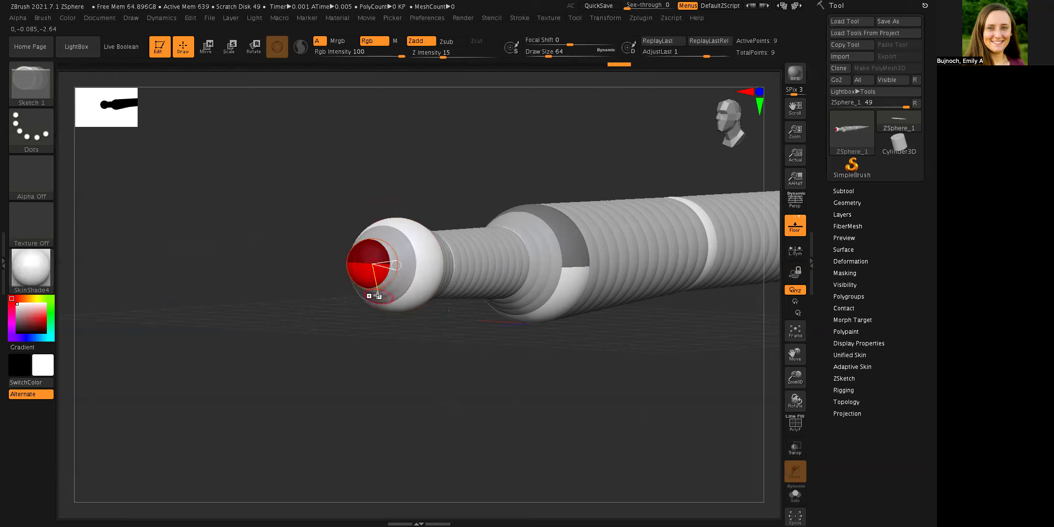
left_click(386, 304)
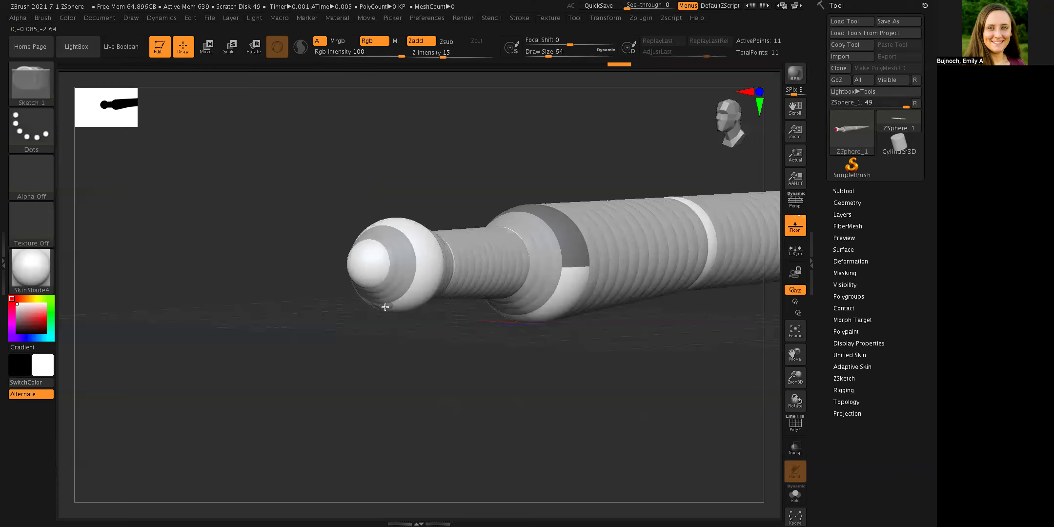
left_click(384, 307, "alt")
mouse_move(382, 307)
left_mouse_down()
mouse_move(364, 320)
mouse_move(359, 293)
left_mouse_up()
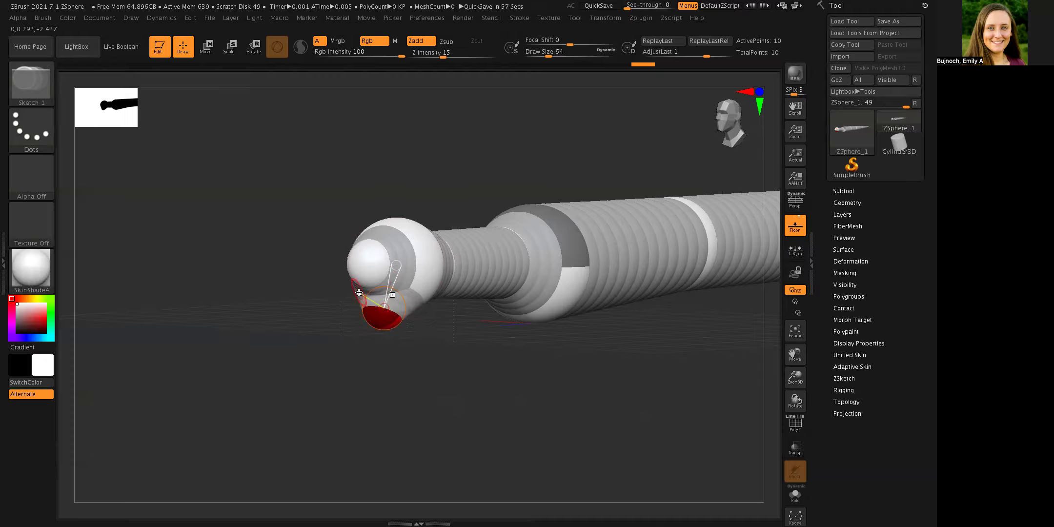
Step: Add a smaller ZSphere to the ends of the snout and lower jaw and move both forward to lengthen them
left_click_drag(358, 267, 338, 263)
left_click_drag(375, 324, 361, 332)
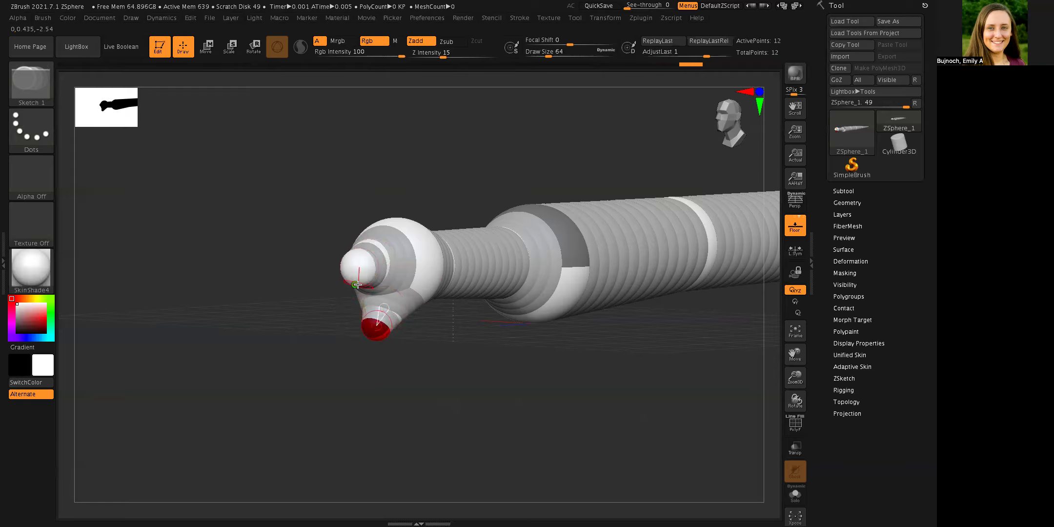
left_click(207, 47)
left_click_drag(491, 378, 415, 375)
left_click_drag(324, 259, 275, 259)
left_click_drag(375, 336, 311, 329)
left_click_drag(385, 309, 380, 317)
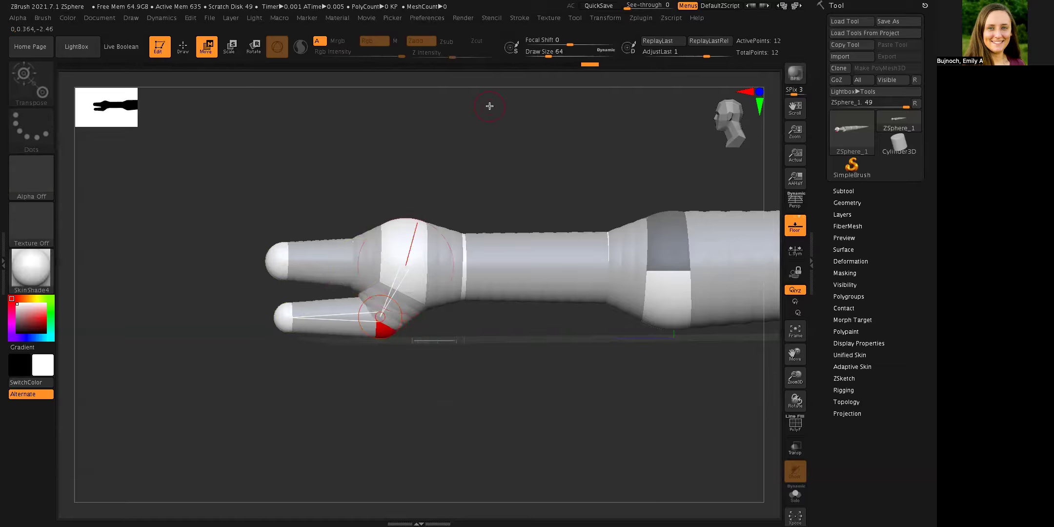
Step: Draw a mirrored pair of ZSpheres on the upper back sides of the head, with a smaller ZSphere on each for horns
left_click_drag(479, 335, 494, 309)
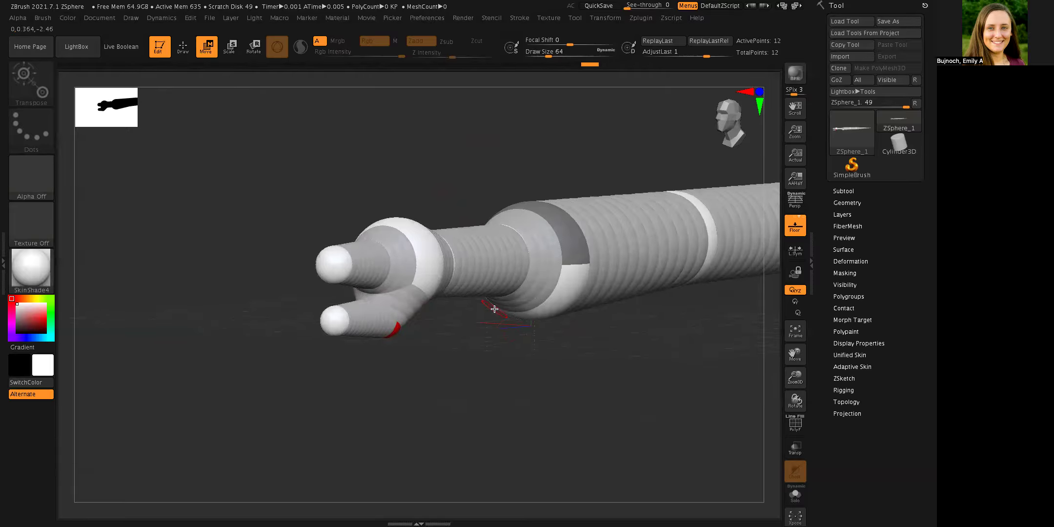
key("q")
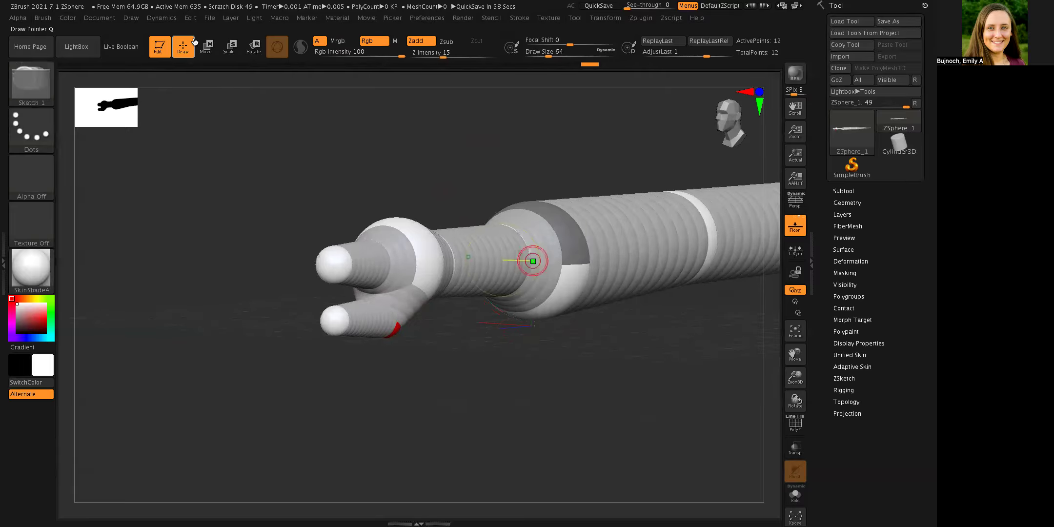
left_click_drag(455, 374, 439, 293)
left_click(431, 246)
left_click_drag(434, 249, 452, 242)
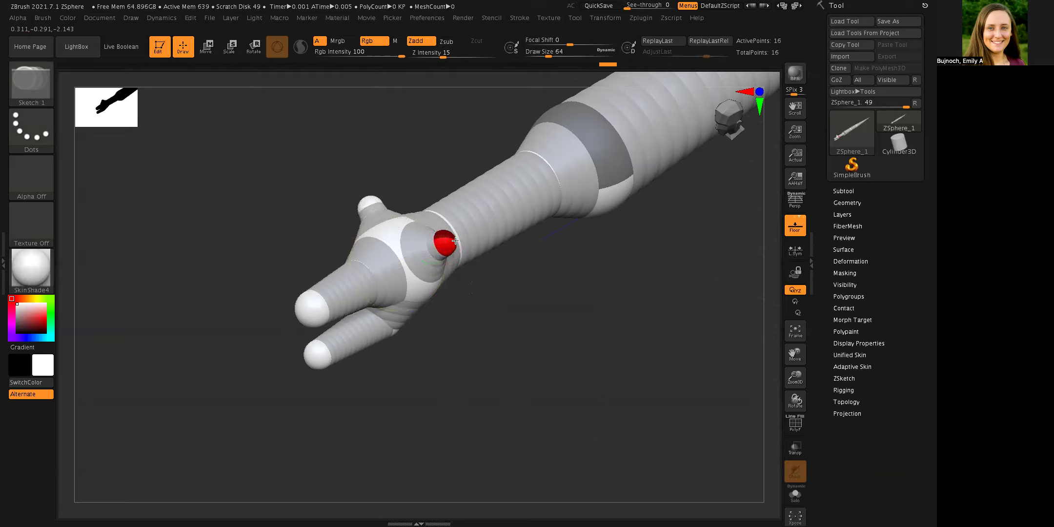
left_click_drag(454, 240, 453, 241)
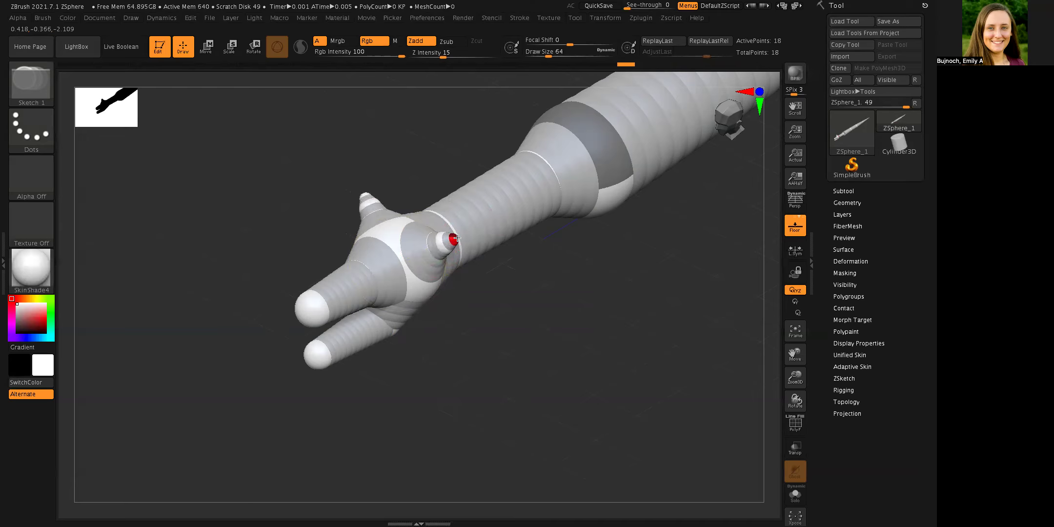
Step: Move the horn ZSpheres outward, up and backward to form a pair of long swept-back horns
key("w")
left_click_drag(455, 237, 480, 237)
left_click_drag(510, 299, 497, 276)
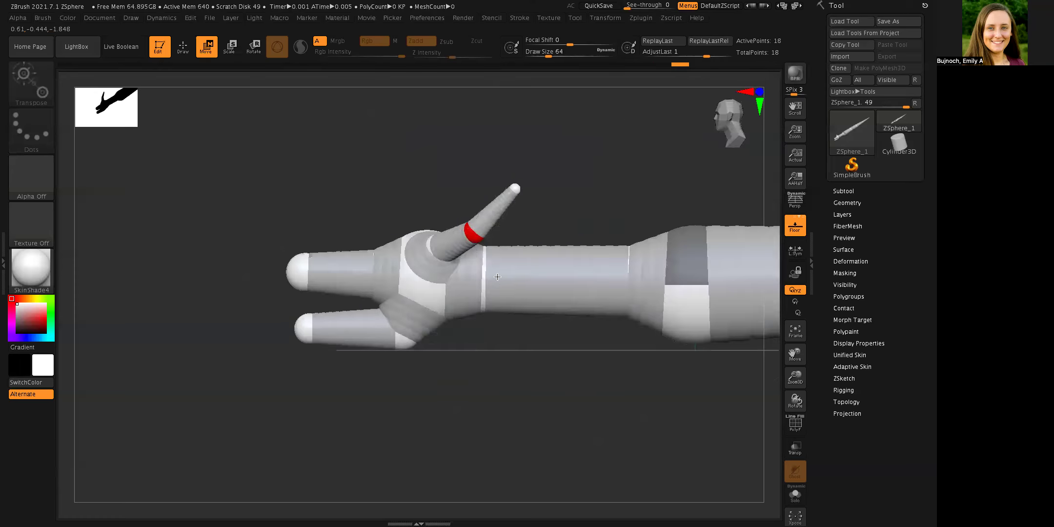
left_click_drag(476, 230, 467, 209)
left_click_drag(518, 187, 587, 234)
Step: Draw a mirrored pair of ZSpheres on the lower sides of the root ZSphere and a smaller one on each for front legs
left_click_drag(792, 355, 771, 450)
left_click_drag(487, 336, 492, 316)
left_click_drag(430, 322, 438, 328)
left_click_drag(519, 320, 619, 247)
left_click_drag(796, 359, 551, 231)
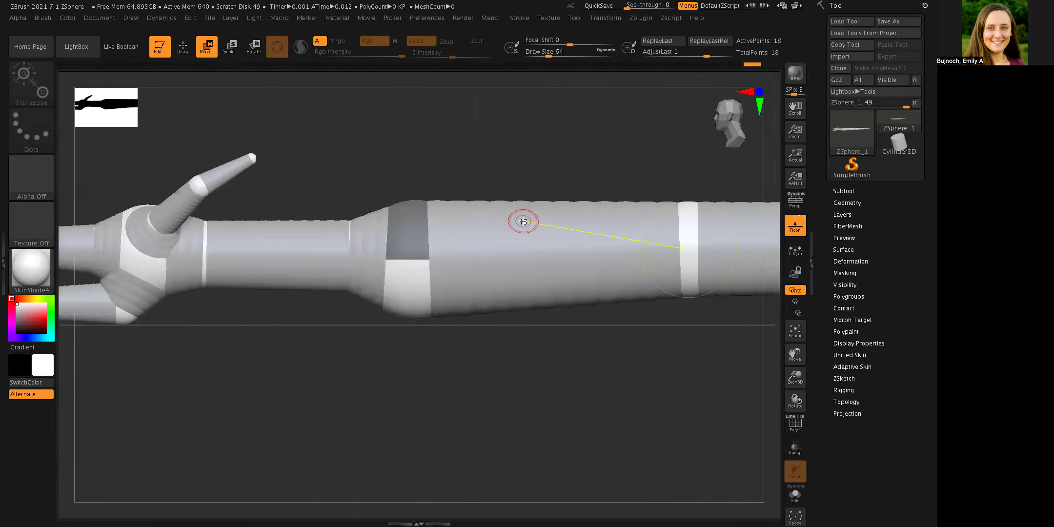
key("q")
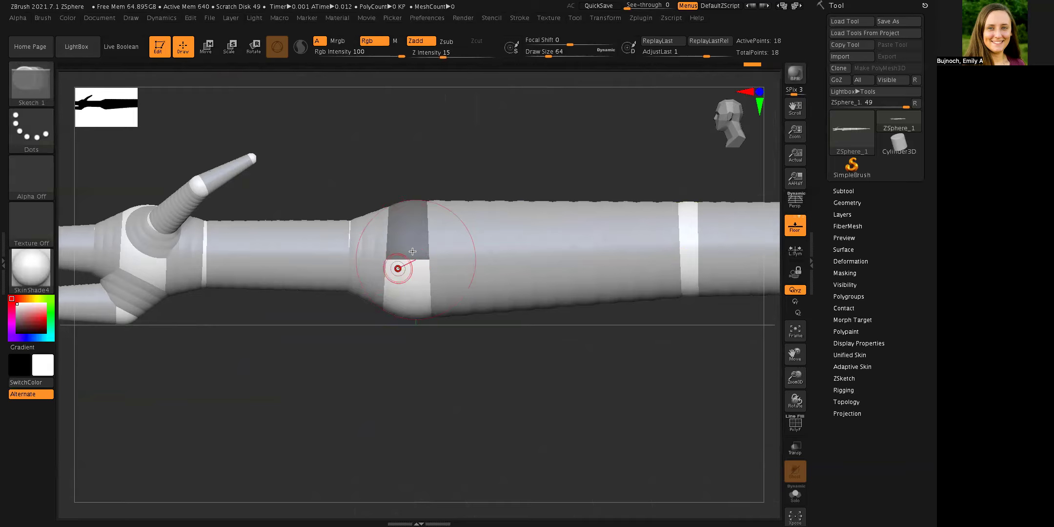
mouse_move(420, 302)
left_mouse_down()
mouse_move(434, 307)
mouse_move(433, 320)
left_mouse_up()
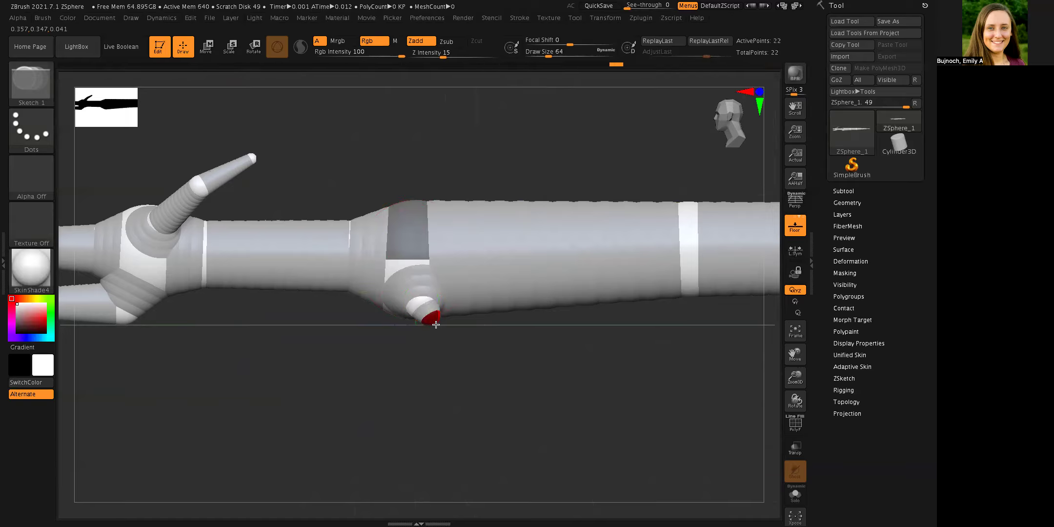
Step: Extend the front legs down and forward, pull the knees backward, and bring the feet inward beneath the knees
left_click_drag(423, 333, 362, 385)
left_click(207, 48)
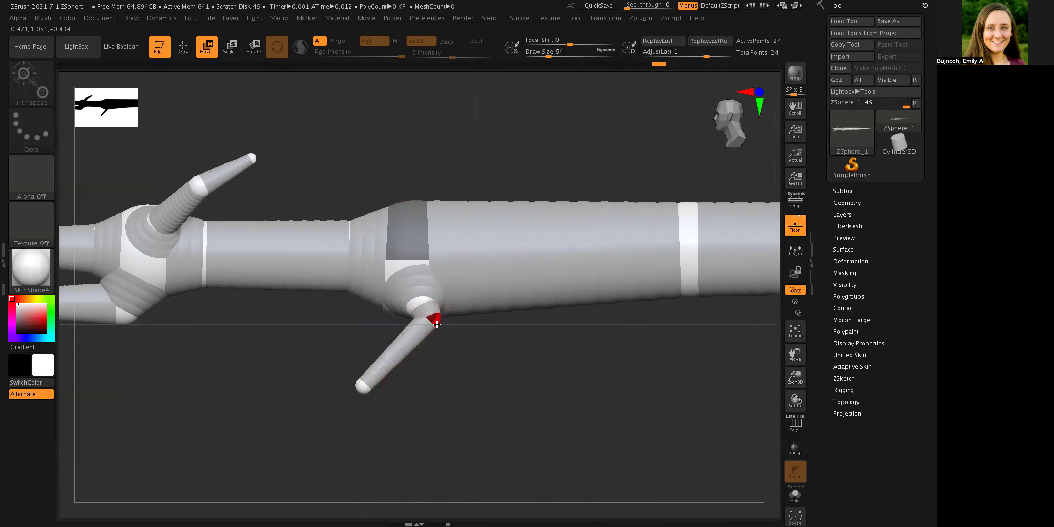
left_click_drag(437, 324, 461, 335)
left_click_drag(480, 379, 523, 379)
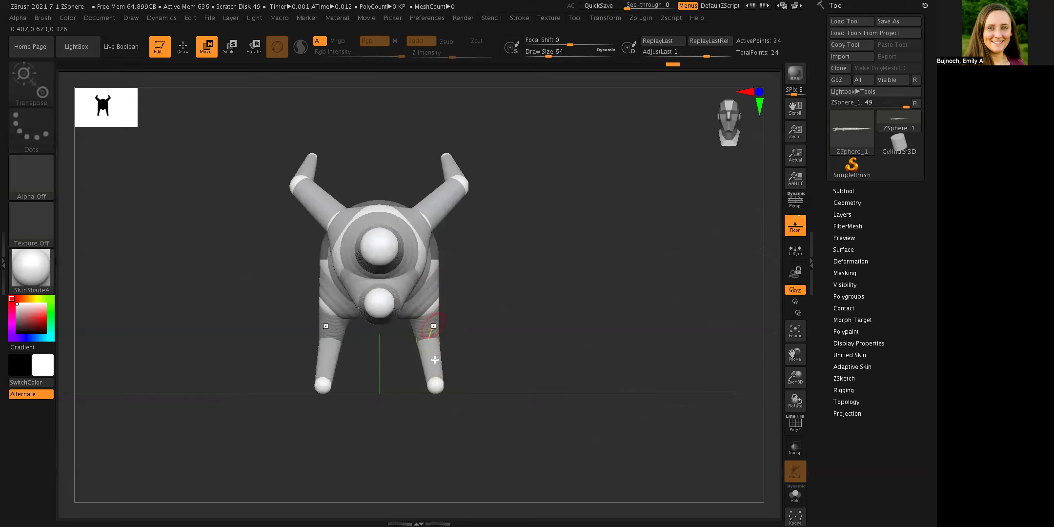
left_click_drag(434, 340, 431, 340)
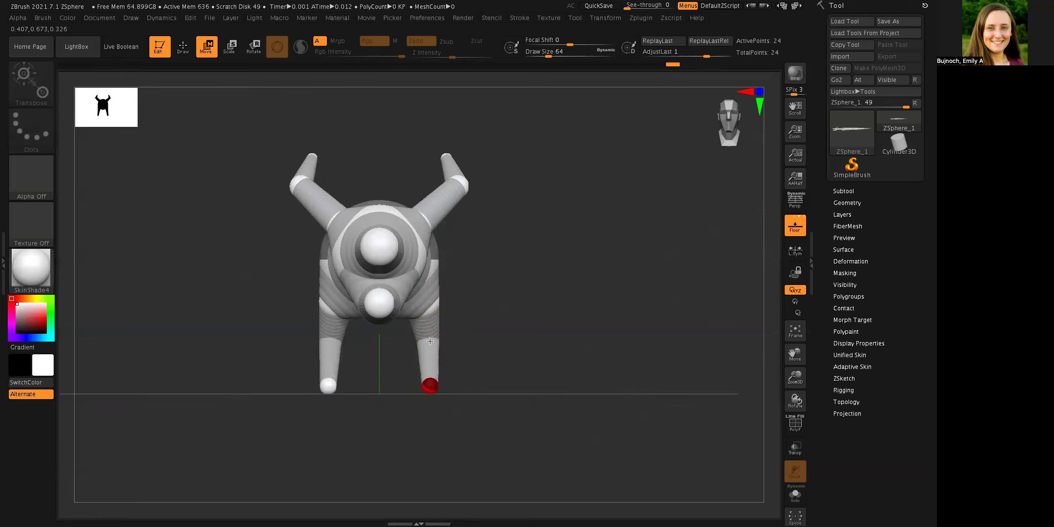
Step: Draw a mirrored pair of ZSpheres on the lower sides of the rear body ZSphere, with two smaller ones chained on each for hind legs
left_click_drag(551, 242, 496, 280)
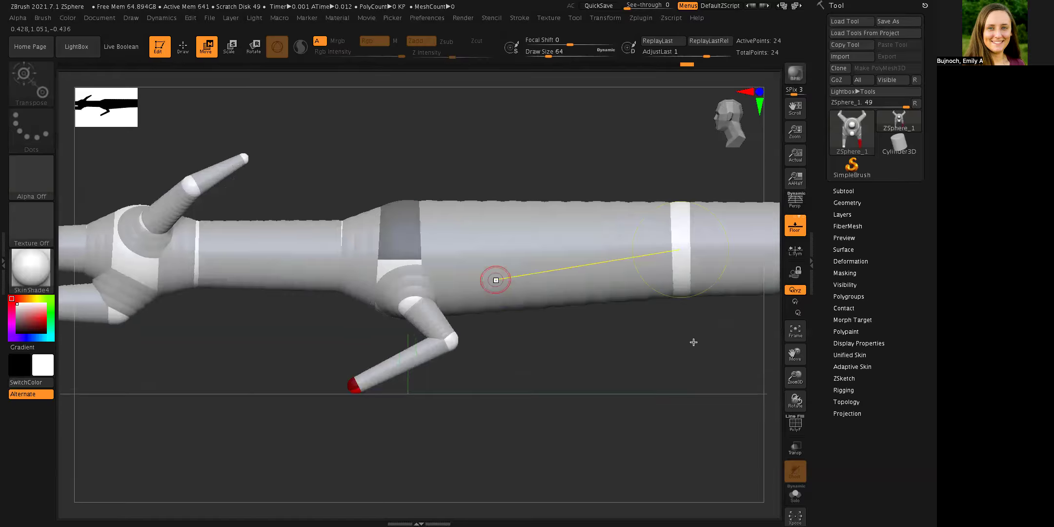
mouse_move(795, 353)
left_mouse_down()
mouse_move(609, 354)
mouse_move(518, 334)
left_mouse_up()
key("q")
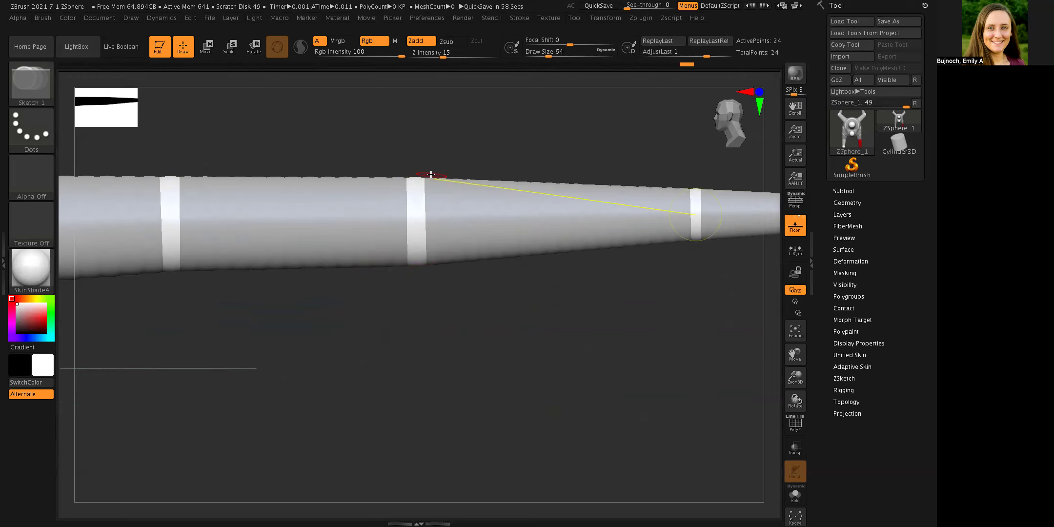
left_click(400, 252)
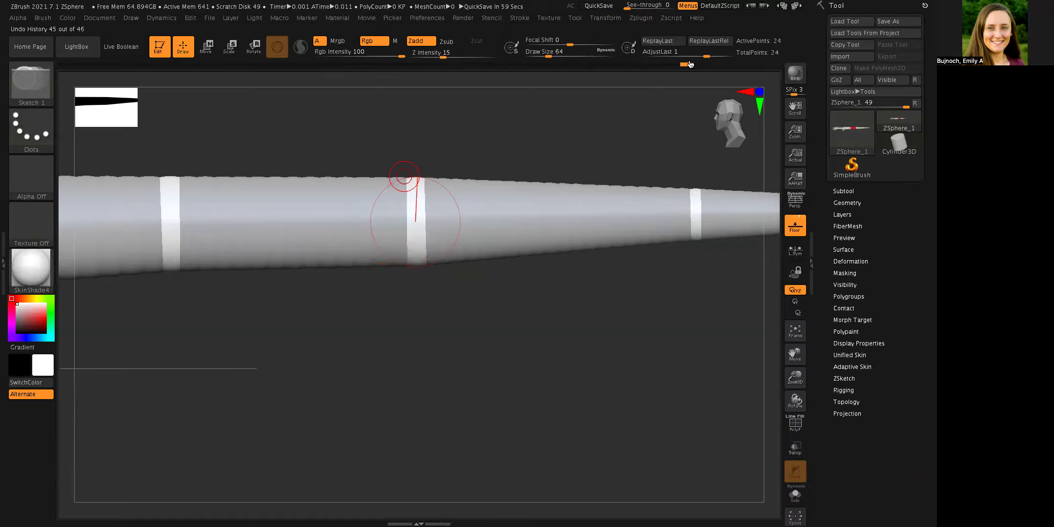
left_click(405, 258)
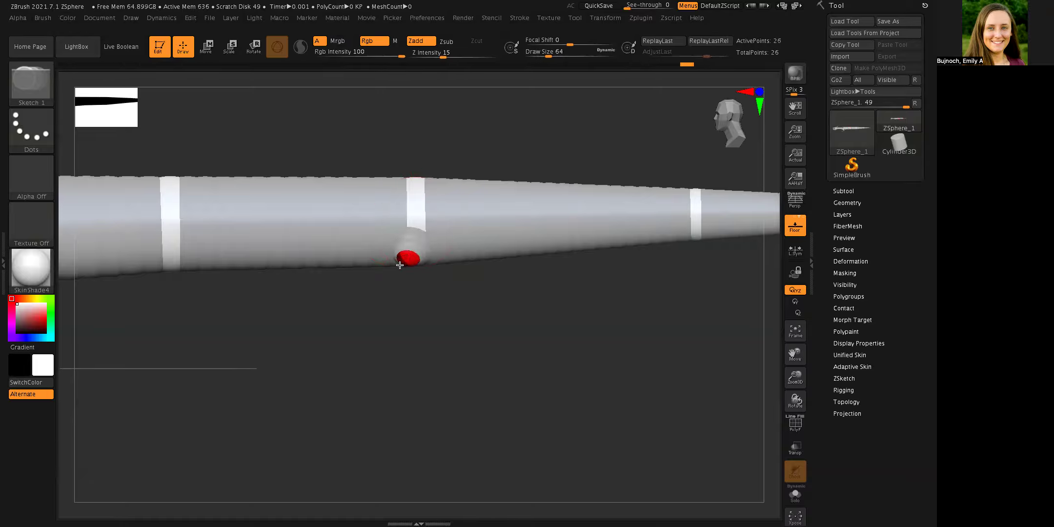
left_click(421, 266)
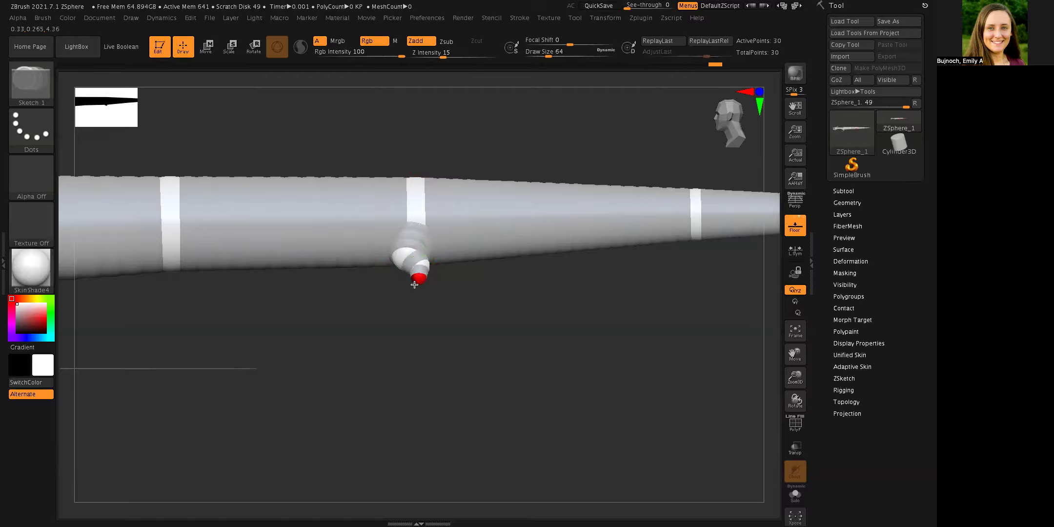
Step: Extend the hind feet down and forward, pull the knees backward, and adjust the upper leg joints to match the front legs
key("w")
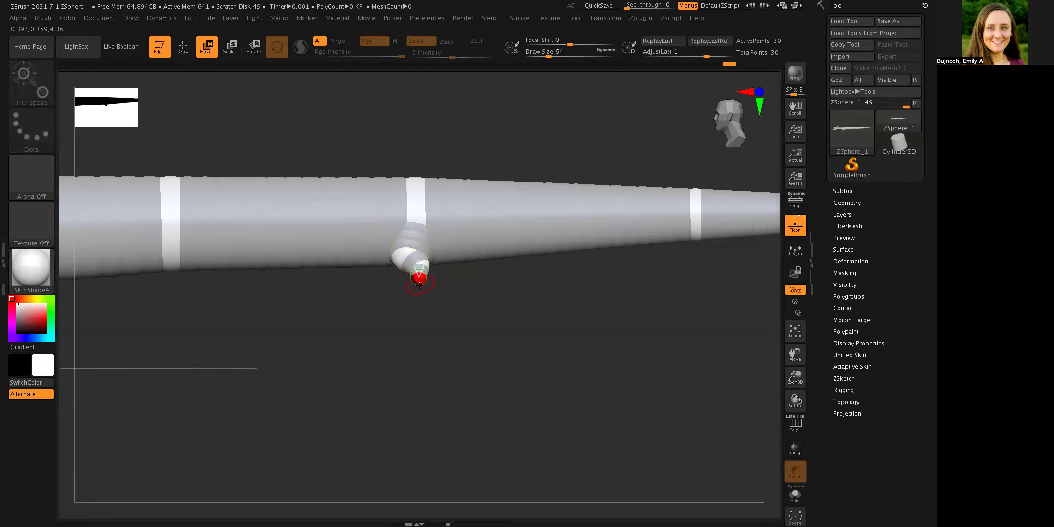
left_click_drag(410, 294, 361, 352)
left_click_drag(419, 268, 342, 298)
right_click_drag(482, 254, 385, 253)
left_click_drag(390, 257, 381, 256)
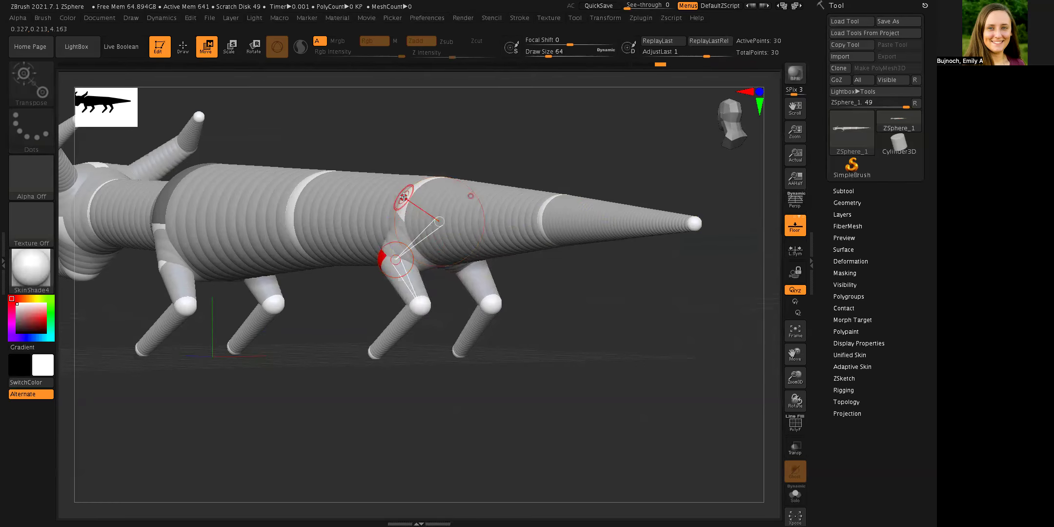
left_click_drag(563, 127, 646, 126)
mouse_move(459, 304)
left_mouse_down()
mouse_move(468, 302)
mouse_move(445, 292)
mouse_move(469, 275)
mouse_move(408, 313)
mouse_move(411, 292)
mouse_move(403, 305)
mouse_move(395, 278)
left_mouse_up()
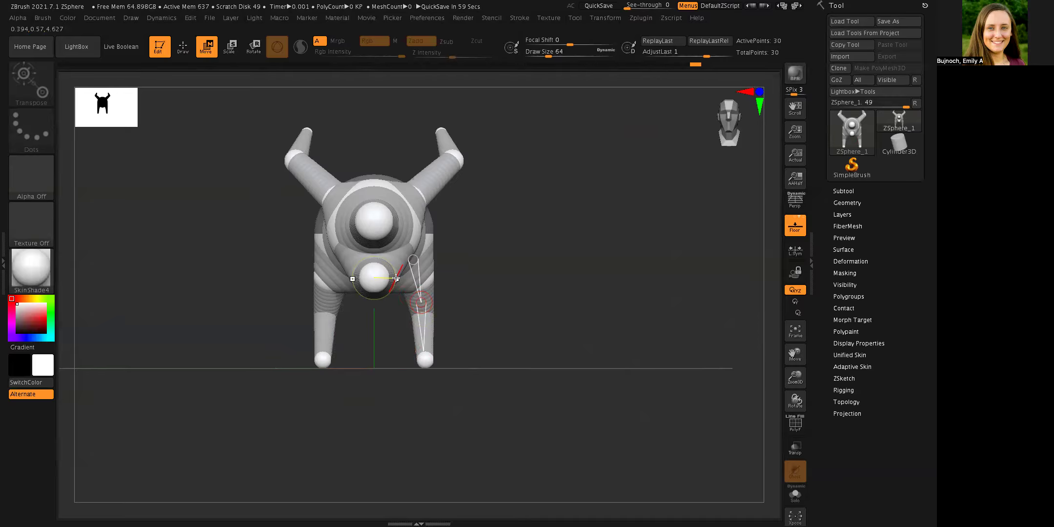
left_click_drag(547, 233, 522, 232)
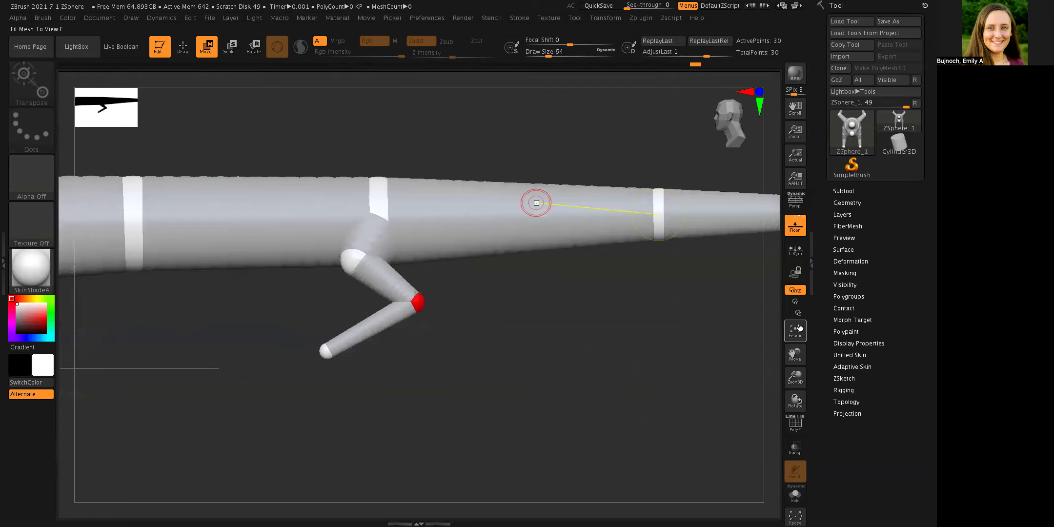
Step: Examine the whole creature armature from the side and at an angle, checking the proportions of its head, legs and tail
left_click(797, 330)
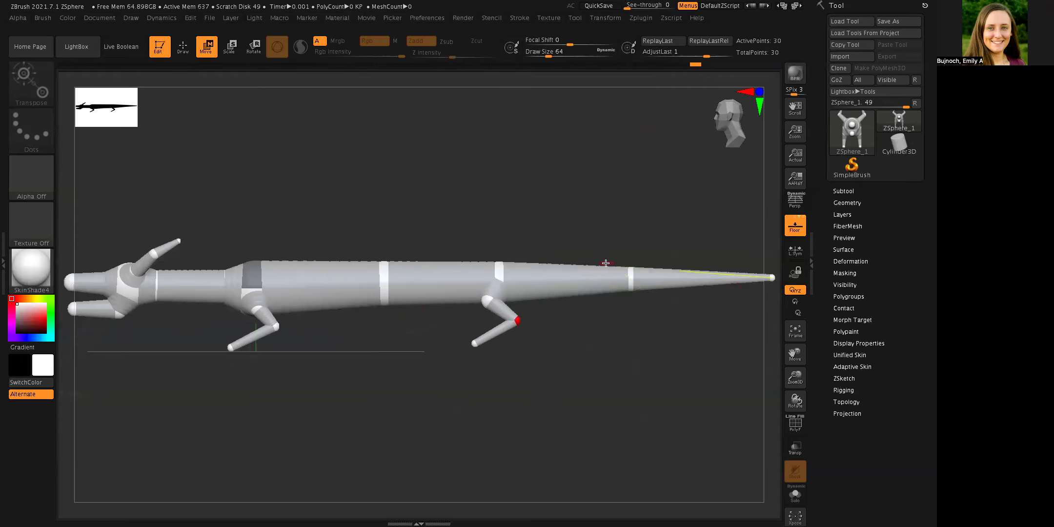
left_click_drag(796, 378, 784, 365)
left_click_drag(544, 394, 598, 377)
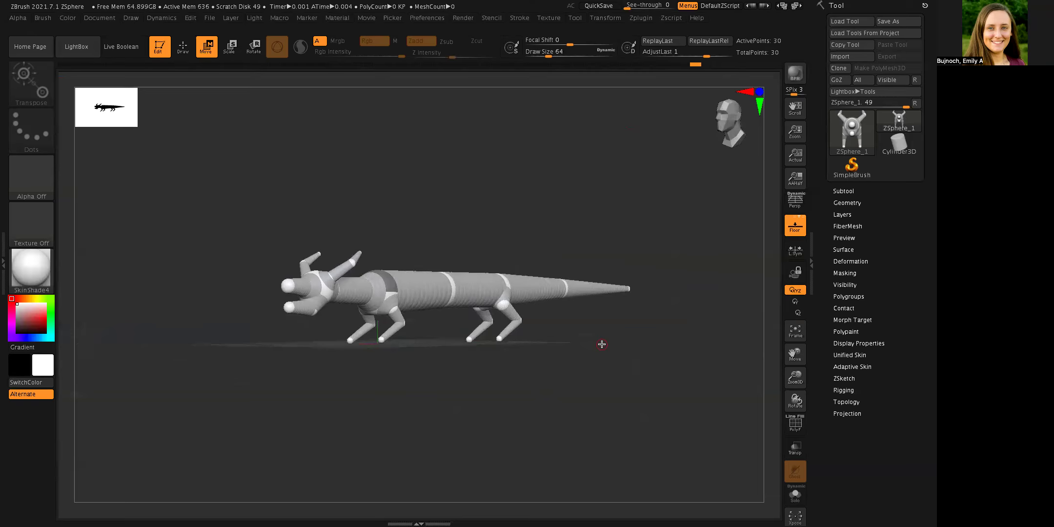
left_click(853, 190)
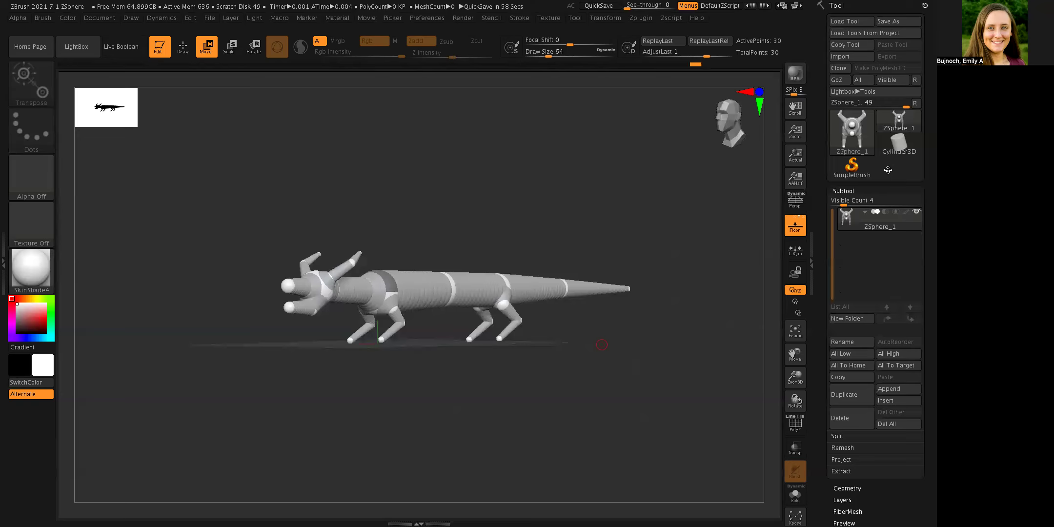
mouse_move(486, 367)
left_mouse_down()
mouse_move(515, 388)
mouse_move(481, 383)
left_mouse_up()
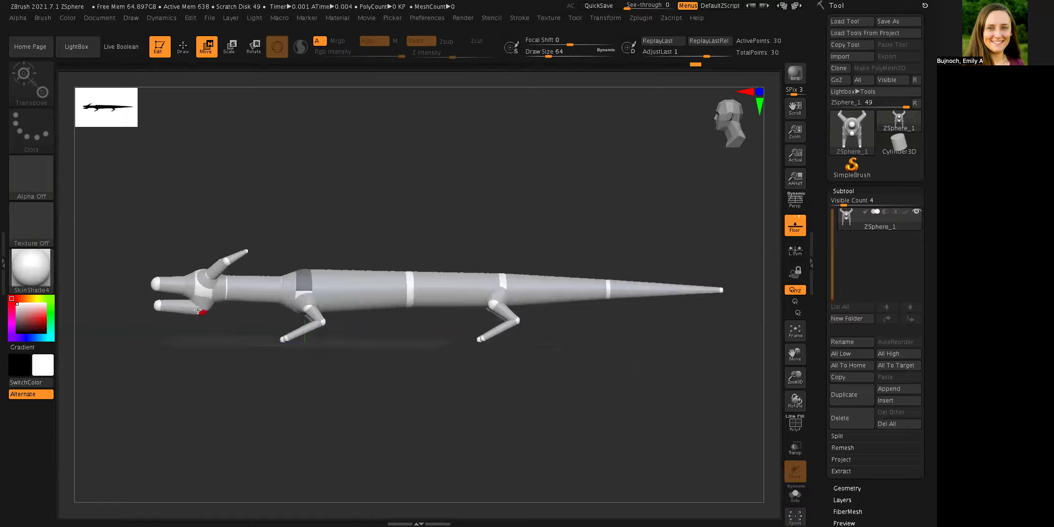
left_click_drag(198, 309, 198, 309)
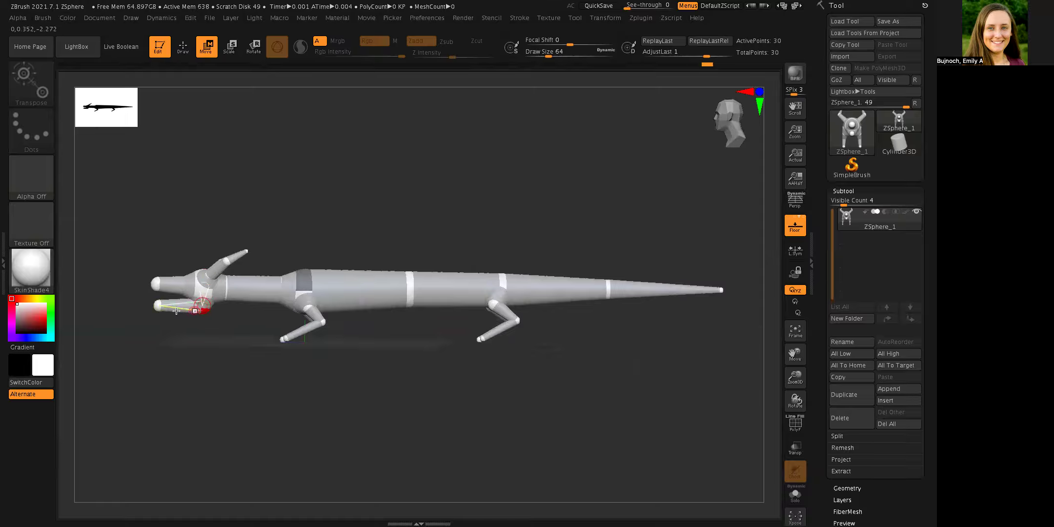
left_click_drag(639, 373, 666, 344)
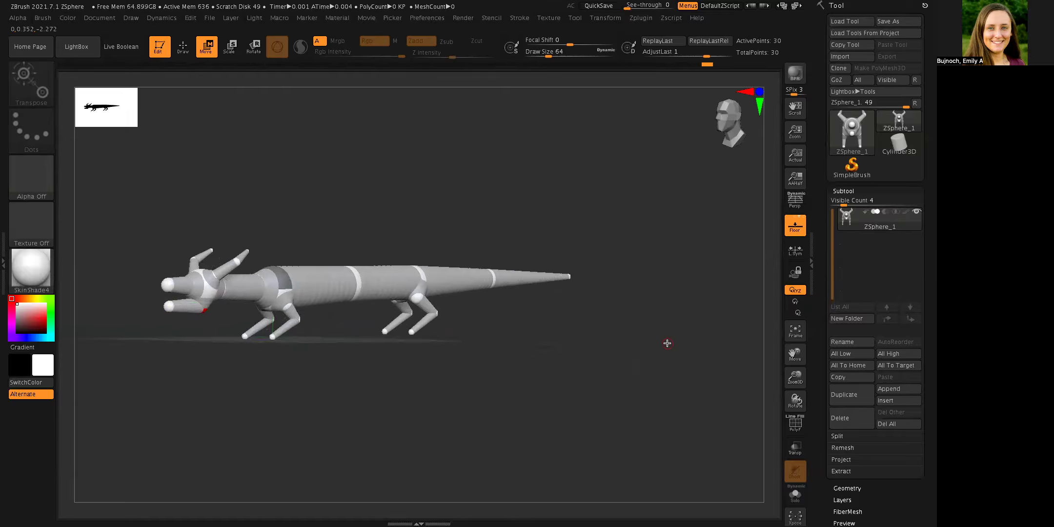
left_click(868, 191)
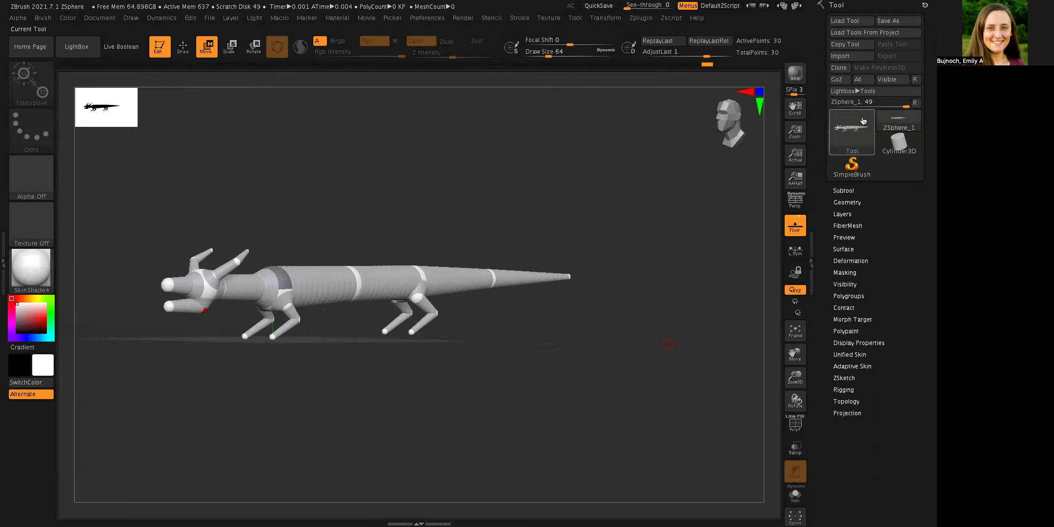
mouse_move(863, 121)
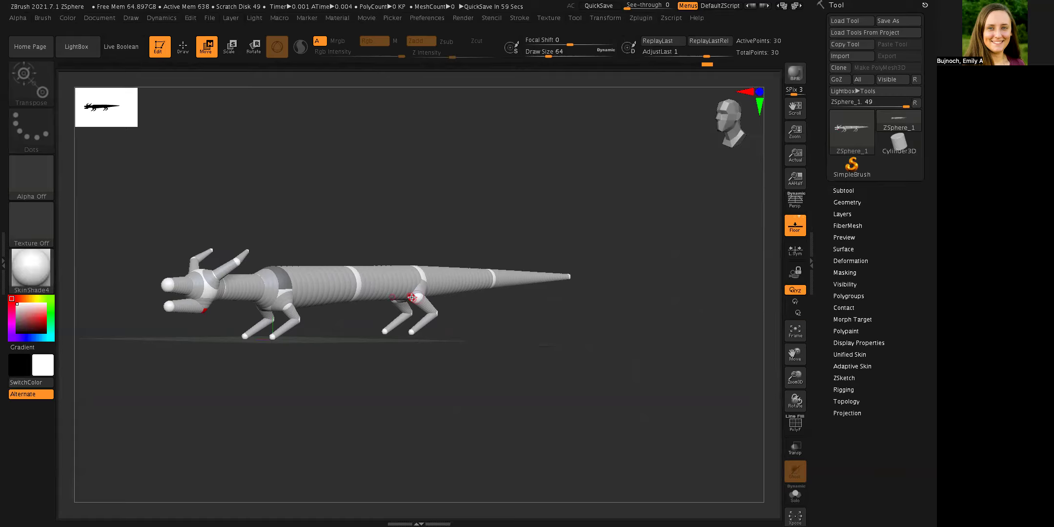
Step: Preview the adaptive skin of the armature and check how the head and jaws turn out
left_click(852, 366)
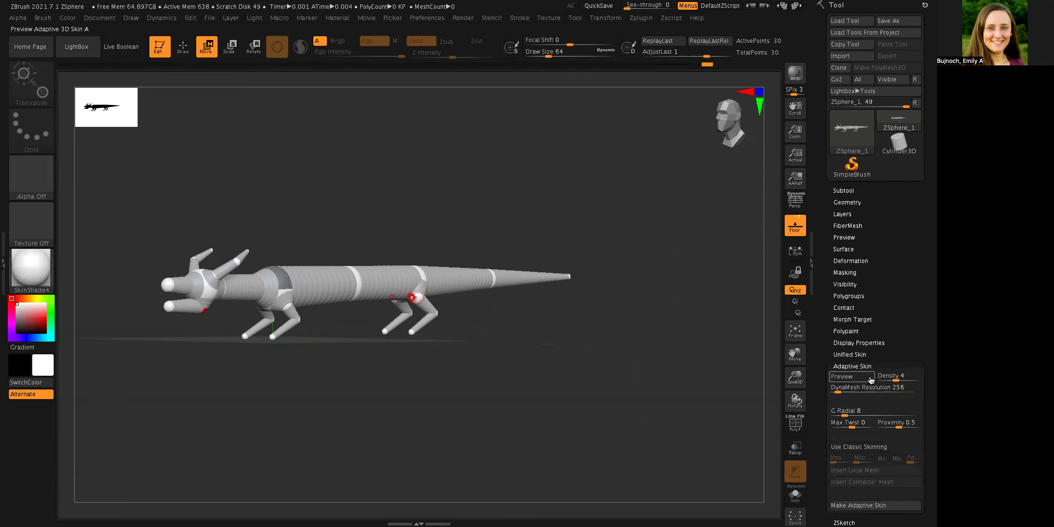
left_click(851, 376)
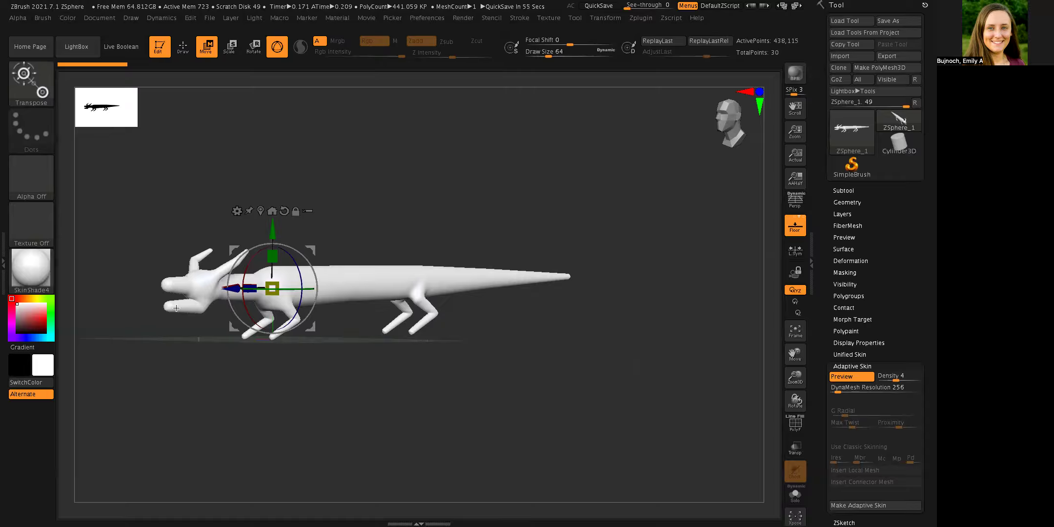
left_click_drag(795, 384, 828, 296)
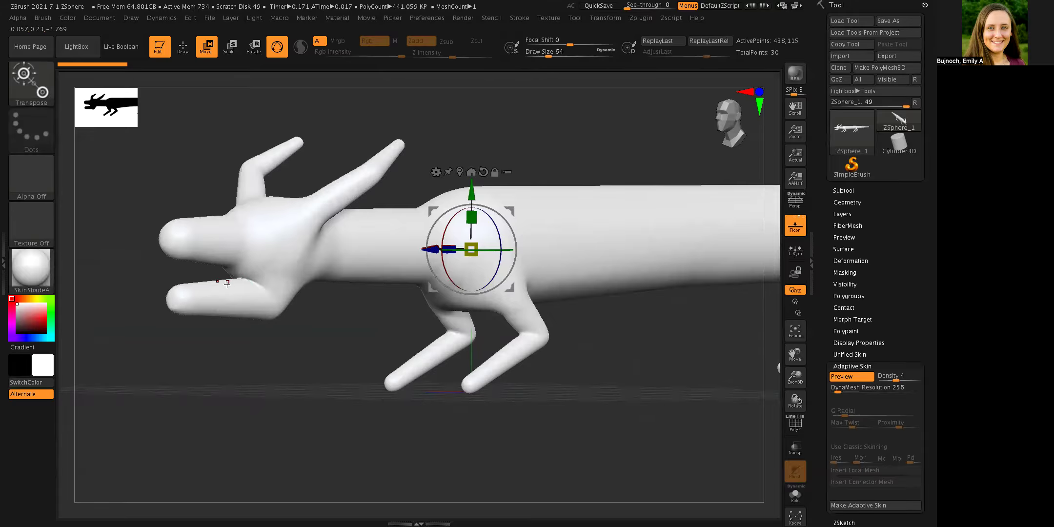
Step: Return to the ZSpheres, lower the tip of the lower jaw to open the mouth wider, and preview the adaptive skin again
key("a")
left_click_drag(278, 310, 190, 316)
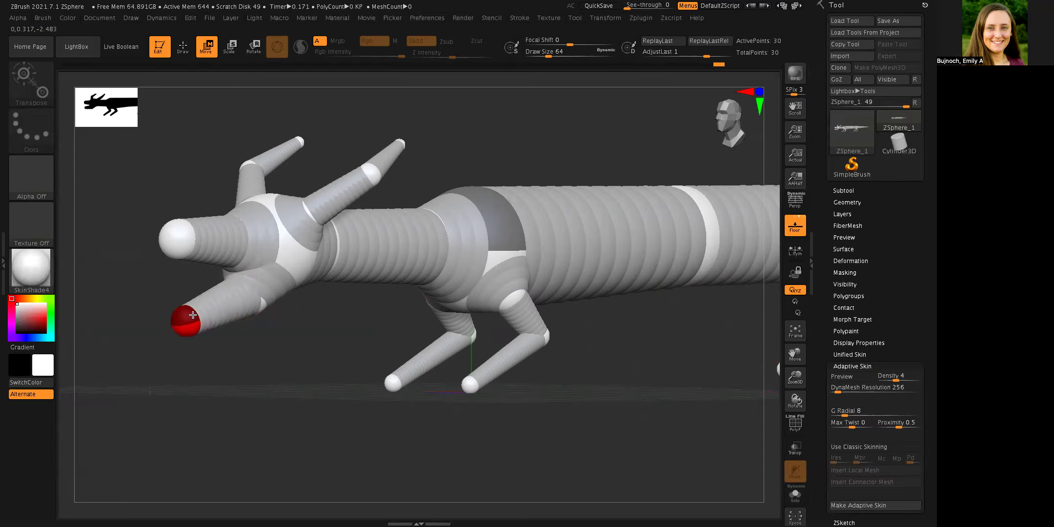
mouse_move(296, 339)
left_mouse_down()
mouse_move(266, 343)
mouse_move(274, 317)
mouse_move(298, 323)
left_mouse_up()
left_click(275, 309)
left_click(852, 377)
left_click_drag(348, 353, 390, 326)
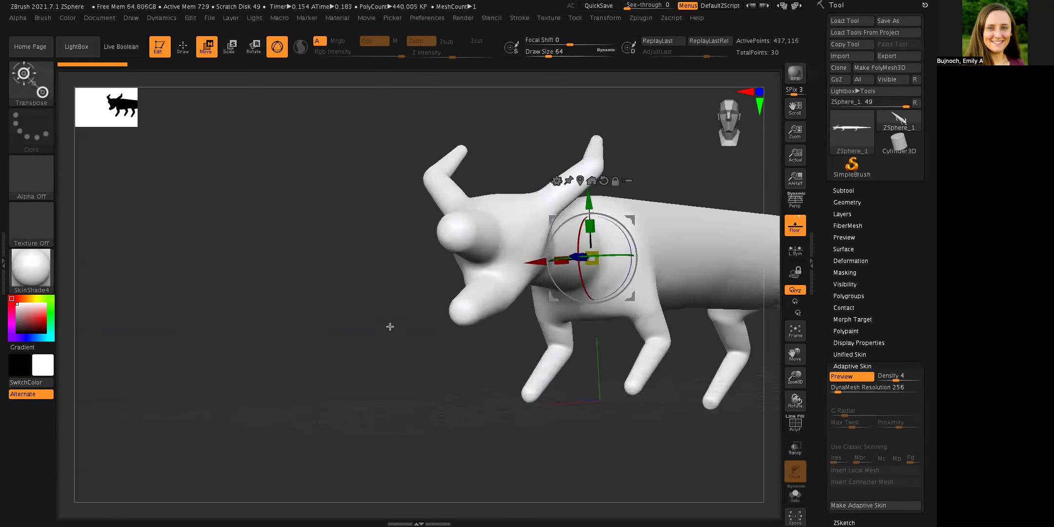
left_click_drag(491, 354, 454, 343)
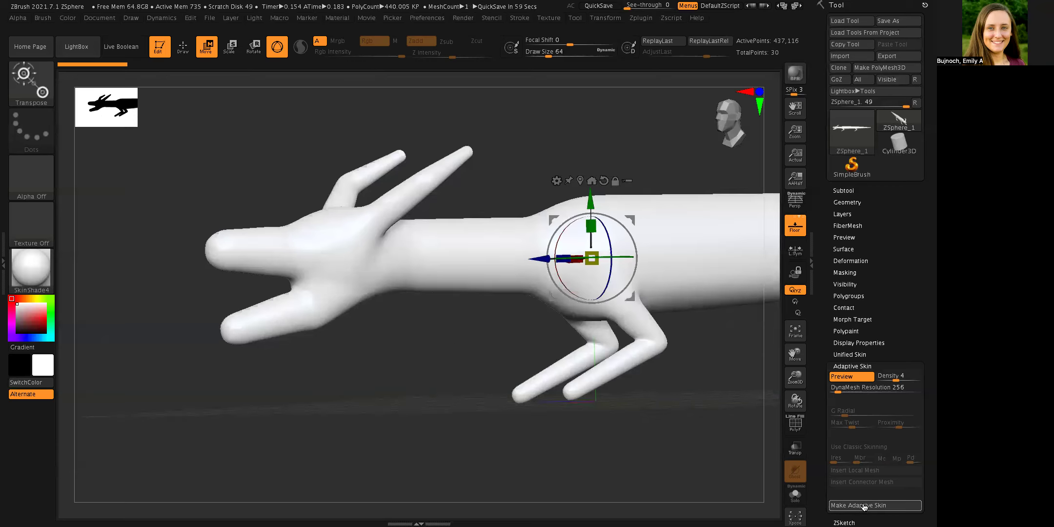
Step: Make an adaptive skin mesh from the armature and switch to the Skin_ZSphere_1 tool
left_click(881, 505)
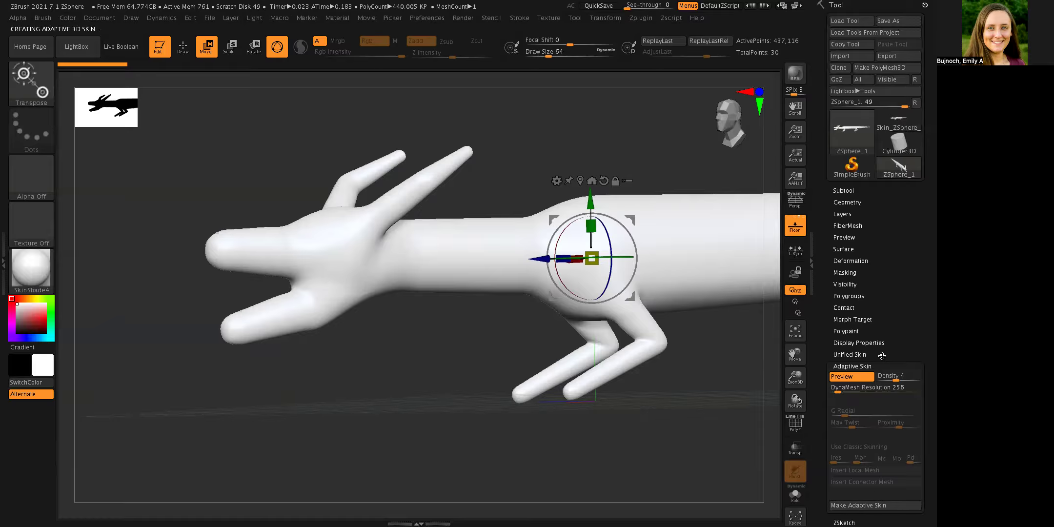
left_click_drag(797, 379, 796, 343)
left_click(795, 336)
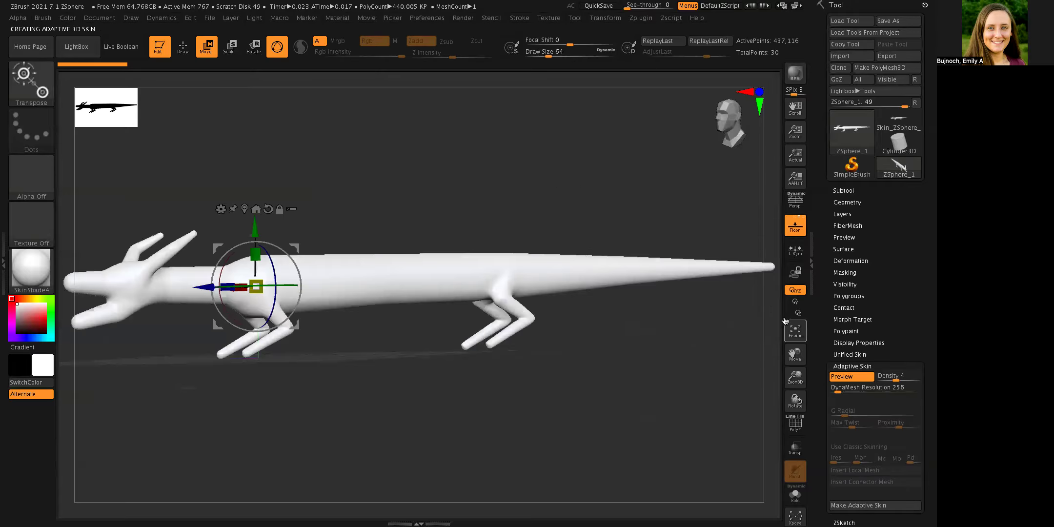
left_click(904, 123)
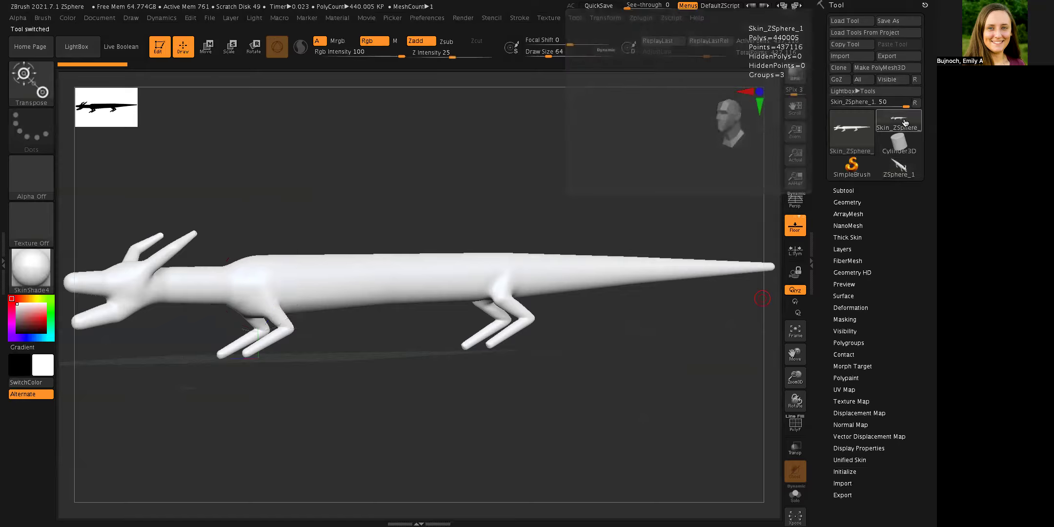
Step: Switch back and forth between ZSphere_1 and Skin_ZSphere_1 to compare them, finishing on the skin mesh
left_click(898, 165)
left_click(897, 166)
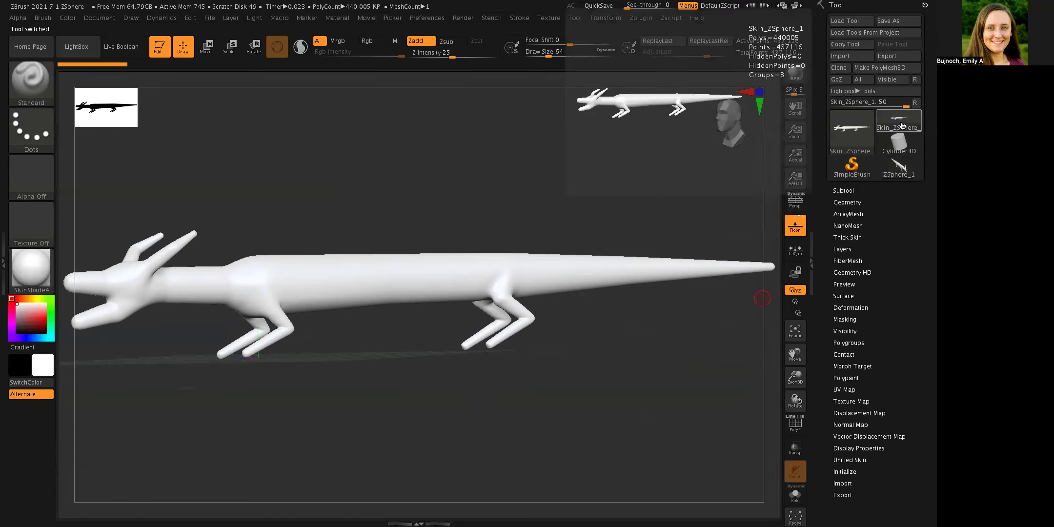
left_click(897, 166)
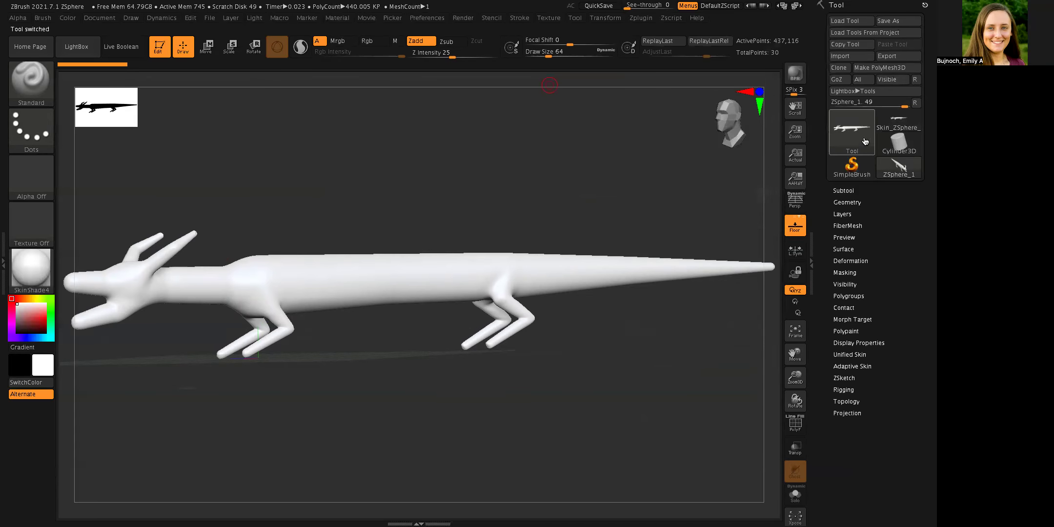
left_click(903, 119)
key("ctrl")
key("ctrl")
key("ctrl")
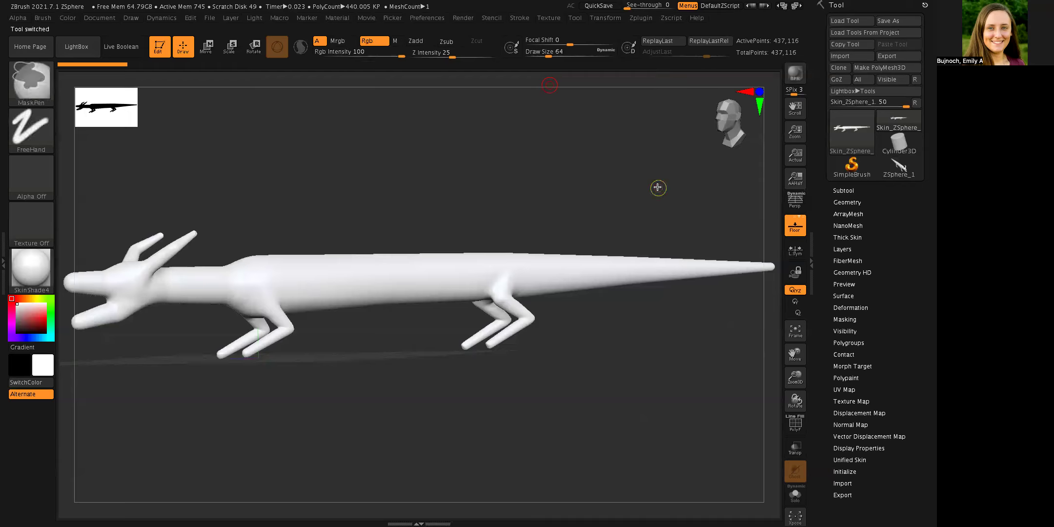
key("ctrl")
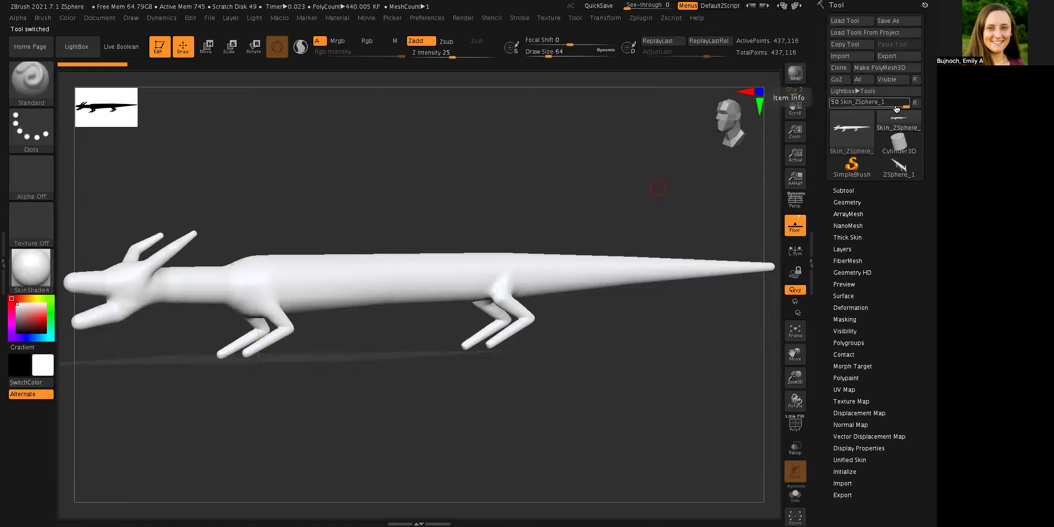
Step: Apply the MatCap Gray material to the creature's skin mesh
mouse_move(798, 377)
left_mouse_down()
mouse_move(804, 388)
mouse_move(798, 358)
left_mouse_up()
left_click_drag(798, 356, 665, 357)
left_click_drag(408, 394, 445, 380)
left_click_drag(798, 380, 805, 378)
left_click(31, 267)
left_click(33, 261)
left_click(38, 259)
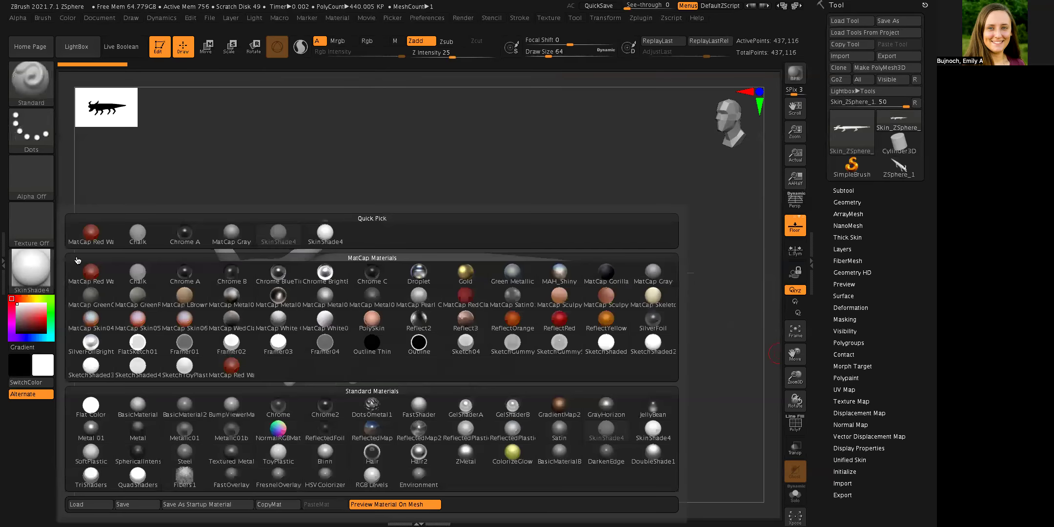
left_click(231, 232)
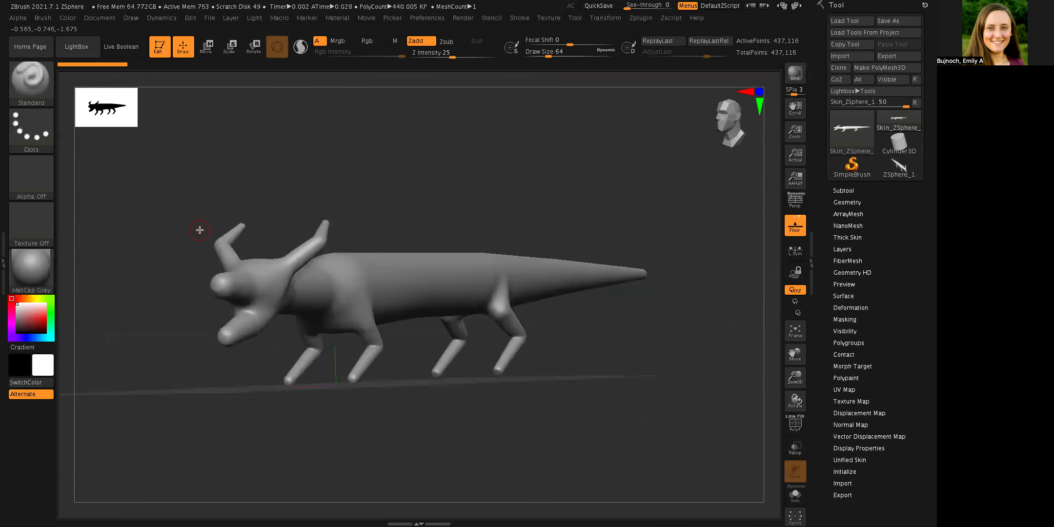
Step: Change the creature's material to MatCap Skeleton after trying a green MatCap on it
left_click(37, 256)
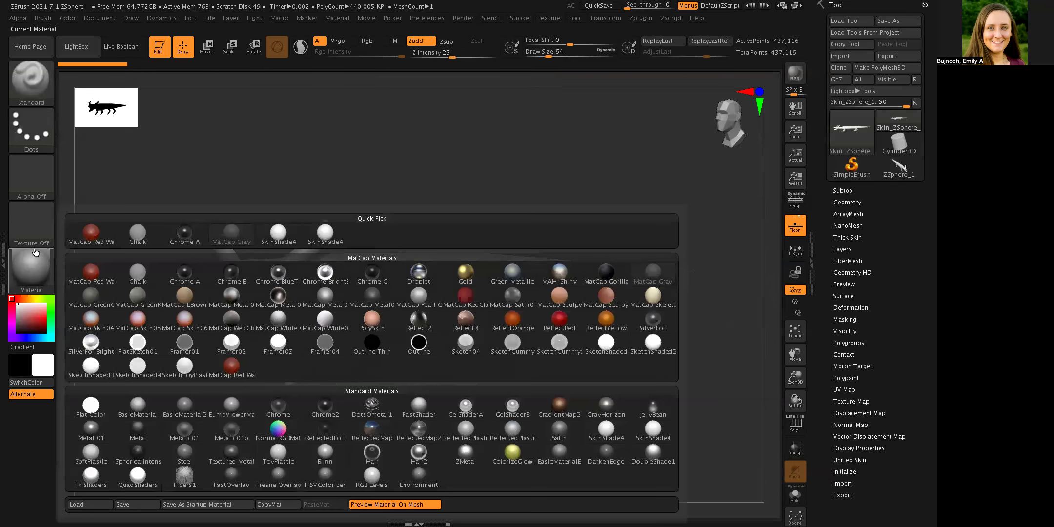
left_click(138, 300)
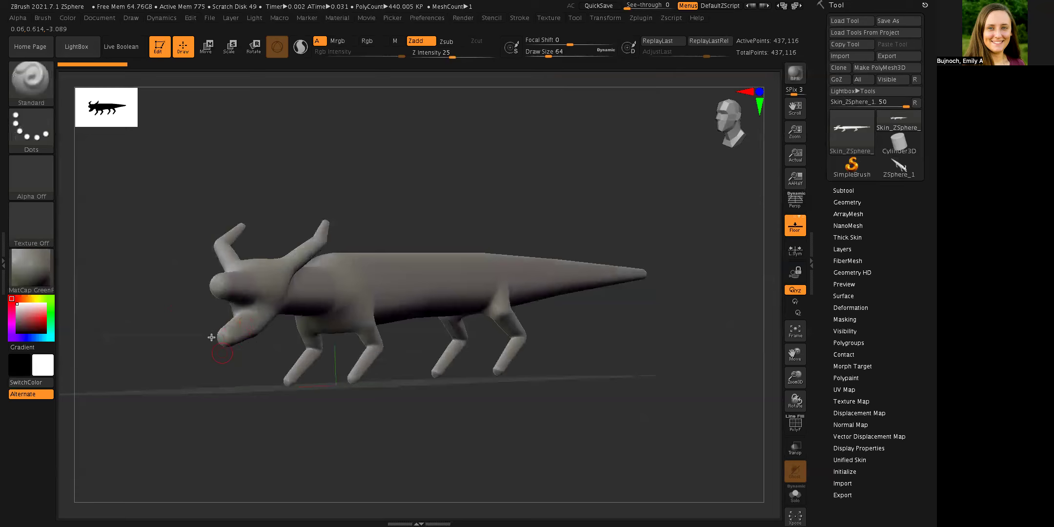
left_click(33, 261)
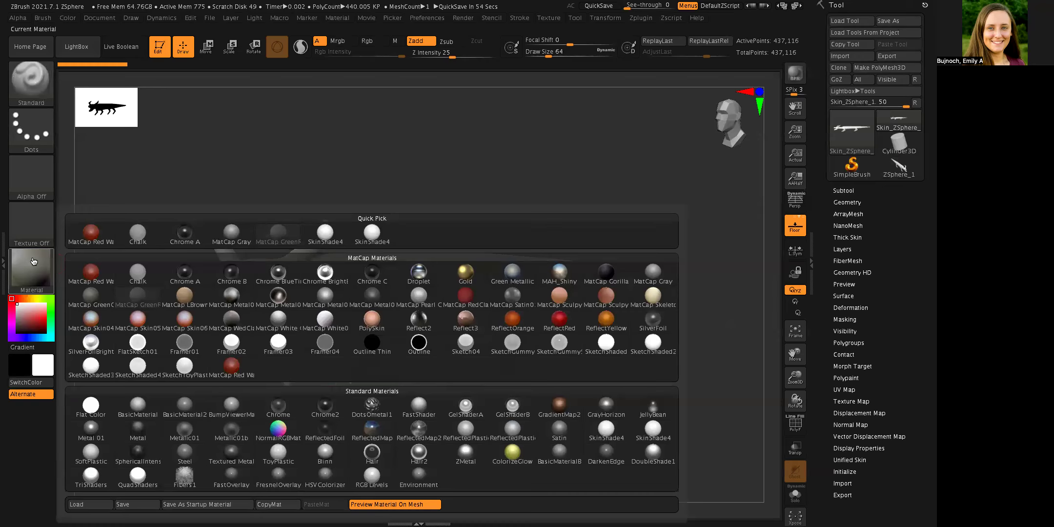
left_click(649, 295)
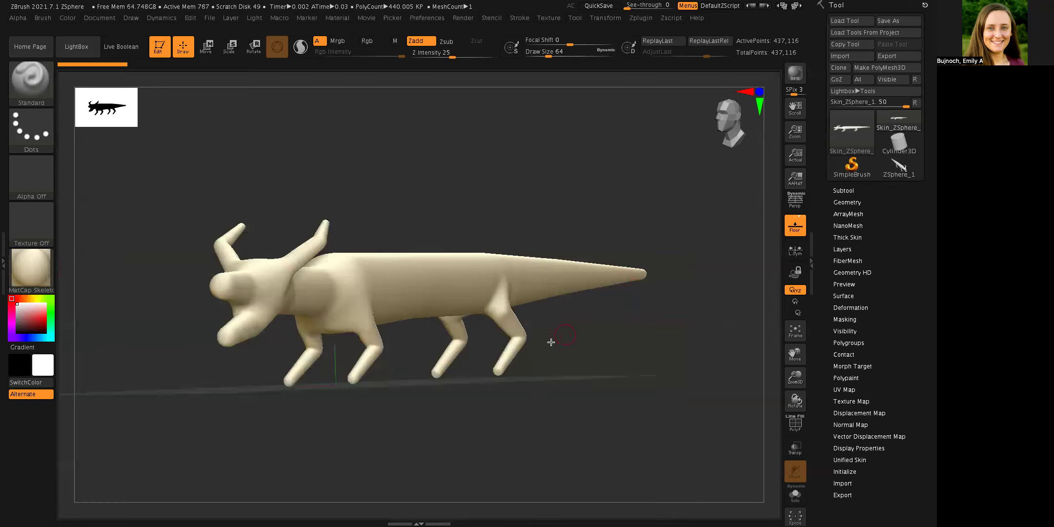
Step: Try a wavy Standard brush stroke on the creature's flank behind the front leg and undo it
left_click_drag(579, 362, 539, 377)
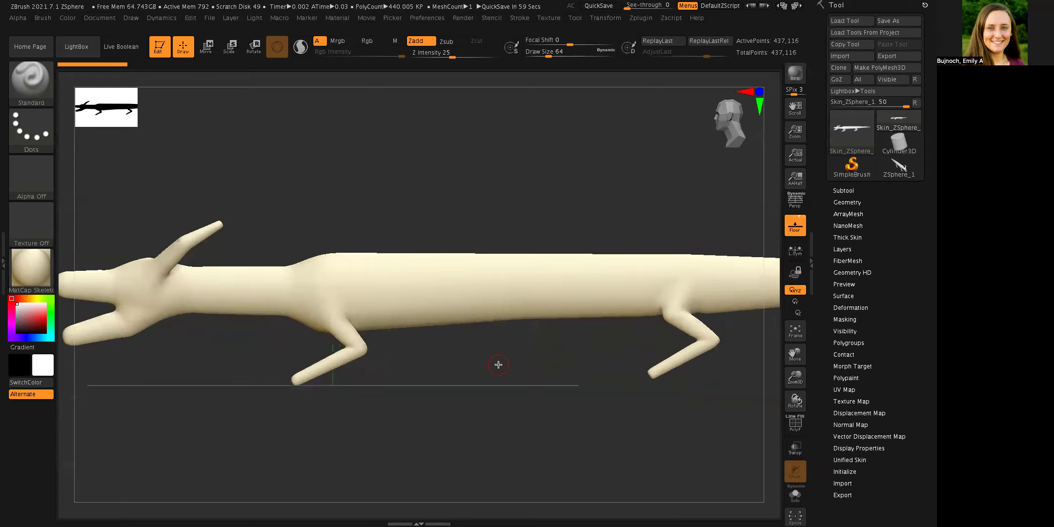
left_click_drag(794, 375, 795, 344)
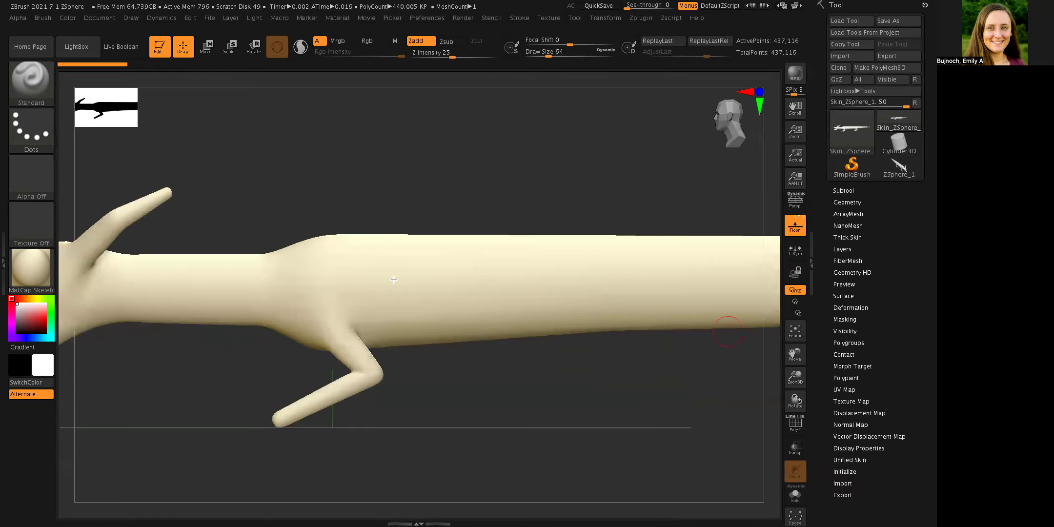
mouse_move(431, 281)
left_mouse_down()
mouse_move(487, 271)
mouse_move(392, 280)
mouse_move(508, 264)
left_mouse_up()
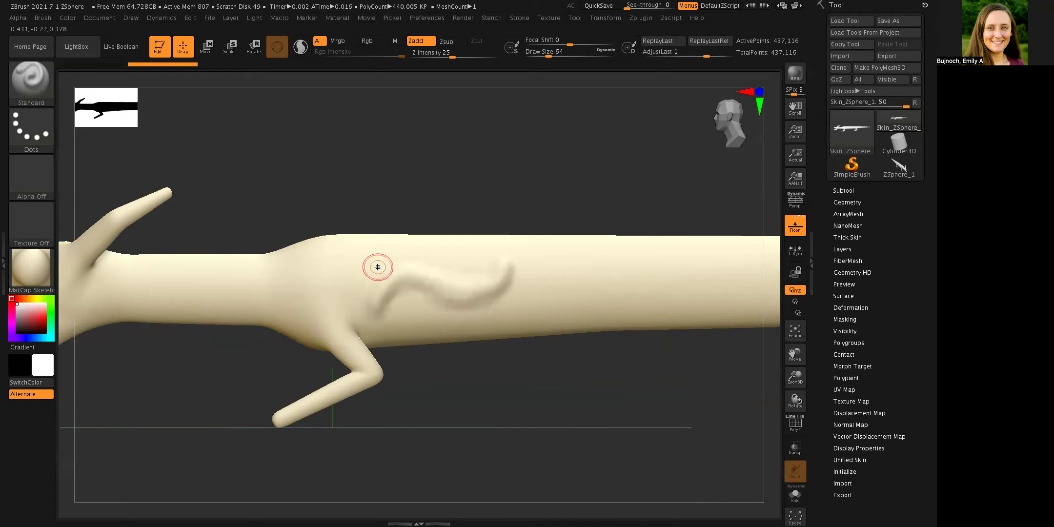
key("ctrl+z")
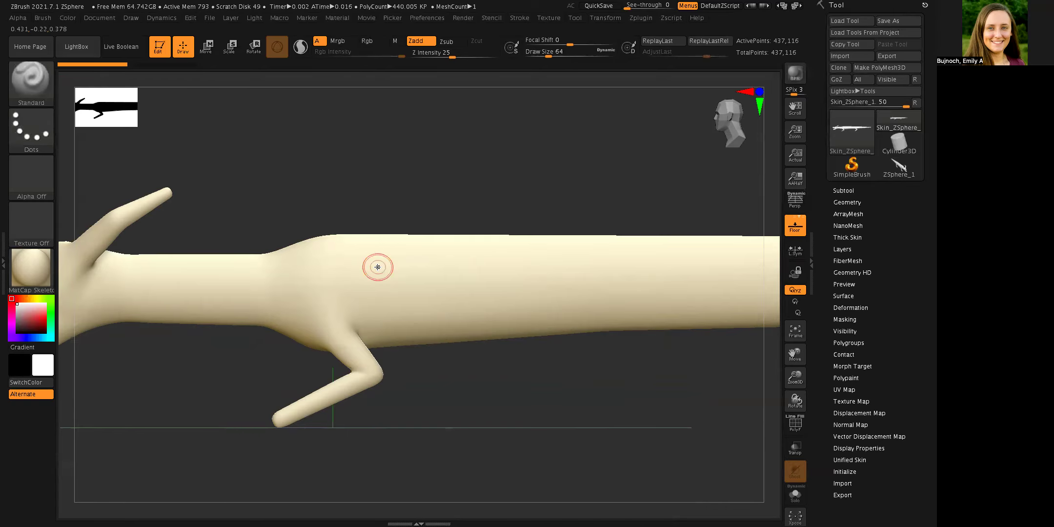
Step: Switch to the ClayBuildup brush, test it with a diagonal stroke on the flank, and undo that stroke
left_click(27, 79)
left_click(137, 88)
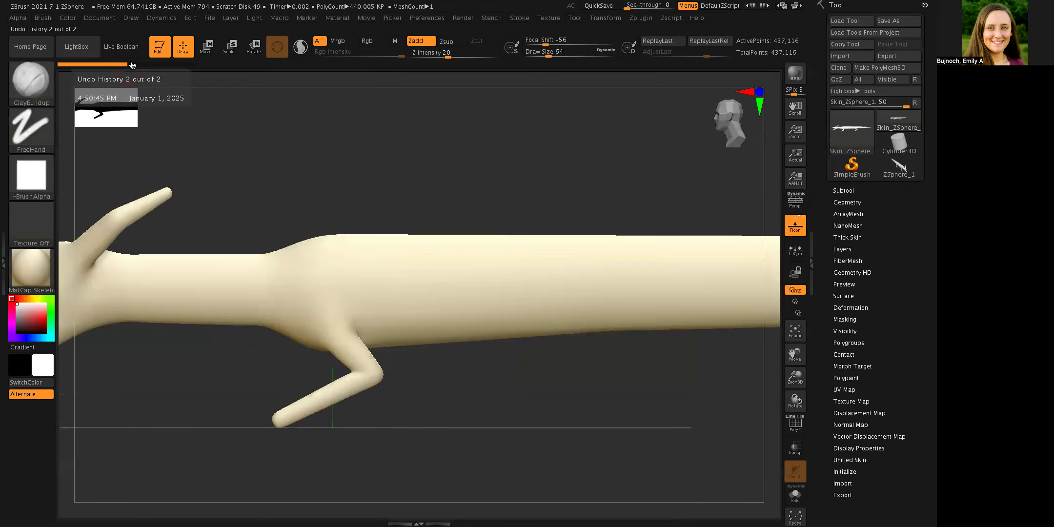
left_click_drag(388, 311, 483, 248)
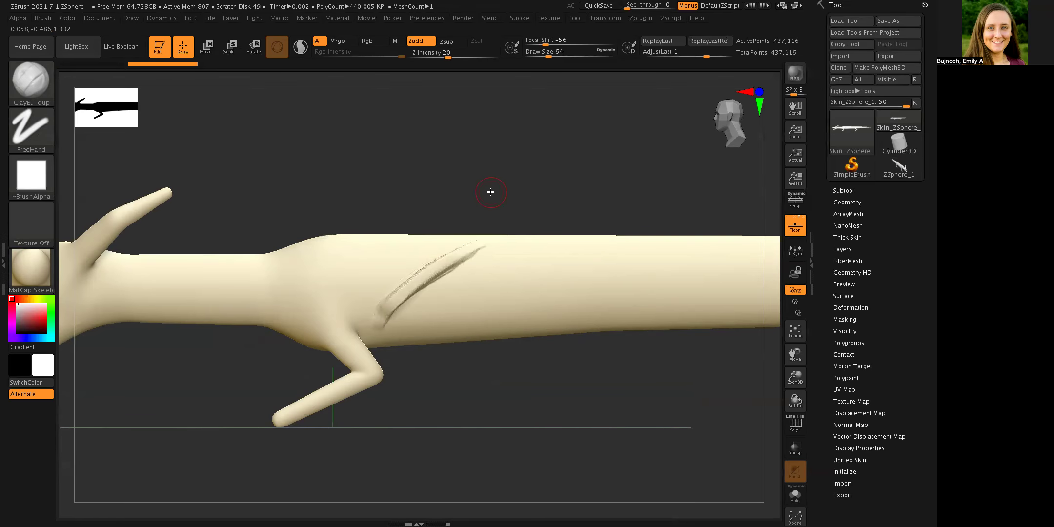
mouse_move(505, 167)
left_mouse_down()
mouse_move(551, 181)
mouse_move(463, 198)
left_mouse_up()
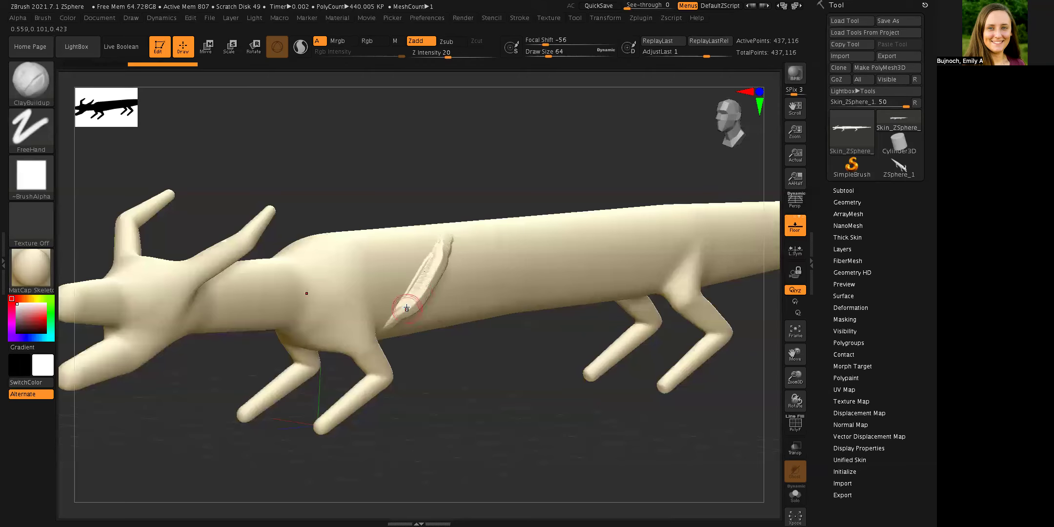
key("ctrl+z")
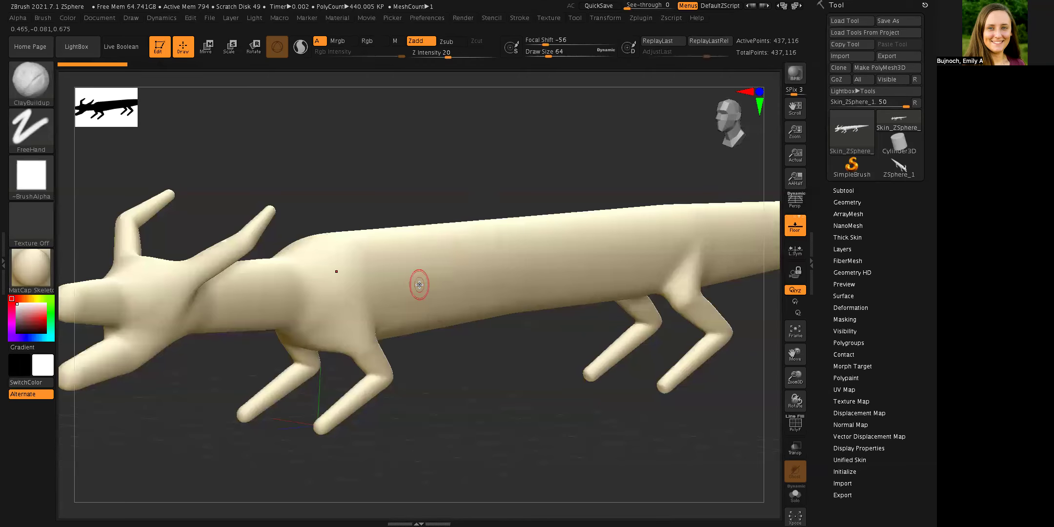
Step: Build up clay along the upper jaw with the ClayBuildup brush and smooth the strokes
left_click_drag(497, 399, 523, 397)
left_click_drag(795, 377, 891, 290)
mouse_move(652, 416)
left_mouse_down()
mouse_move(649, 427)
mouse_move(630, 415)
left_mouse_up()
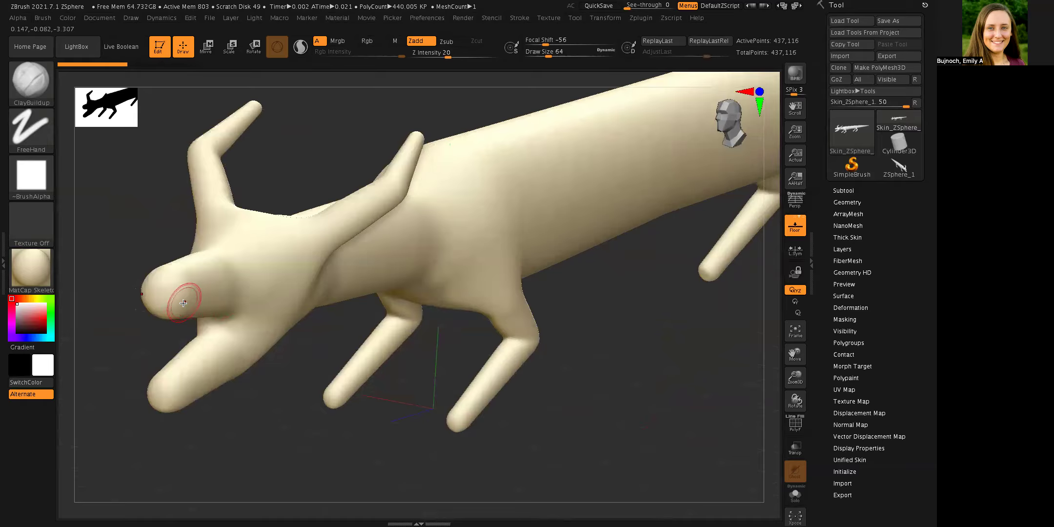
mouse_move(226, 304)
left_mouse_down()
mouse_move(142, 298)
mouse_move(288, 295)
mouse_move(202, 279)
mouse_move(147, 293)
mouse_move(196, 281)
mouse_move(170, 276)
mouse_move(191, 284)
left_mouse_up()
mouse_move(330, 421)
left_mouse_down()
mouse_move(334, 450)
mouse_move(349, 388)
left_mouse_up()
mouse_move(357, 354)
left_mouse_down("shift")
mouse_move(353, 388)
mouse_move(437, 303)
left_mouse_up("shift")
Step: Sculpt the brow and eye area on the head with clay strokes, and smooth the brow and snout
left_click_drag(795, 353, 849, 385)
mouse_move(373, 241)
left_mouse_down()
mouse_move(339, 271)
mouse_move(371, 226)
left_mouse_up()
mouse_move(333, 280)
left_mouse_down()
mouse_move(320, 312)
mouse_move(313, 242)
left_mouse_up()
mouse_move(295, 291)
left_mouse_down()
mouse_move(296, 337)
mouse_move(302, 296)
left_mouse_up()
mouse_move(413, 291)
left_mouse_down()
mouse_move(381, 261)
mouse_move(546, 249)
mouse_move(508, 216)
mouse_move(520, 219)
mouse_move(510, 205)
left_mouse_up()
left_click_drag(376, 219, 391, 255)
mouse_move(300, 269)
left_mouse_down()
mouse_move(319, 280)
mouse_move(316, 294)
mouse_move(271, 279)
mouse_move(291, 279)
mouse_move(265, 288)
mouse_move(252, 310)
mouse_move(327, 304)
left_mouse_up()
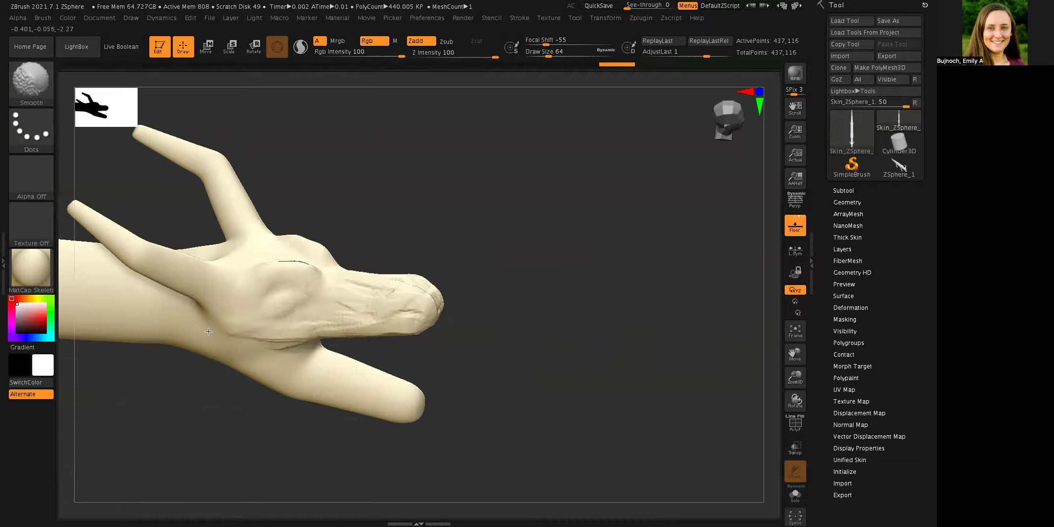
left_click_drag(358, 260, 312, 324)
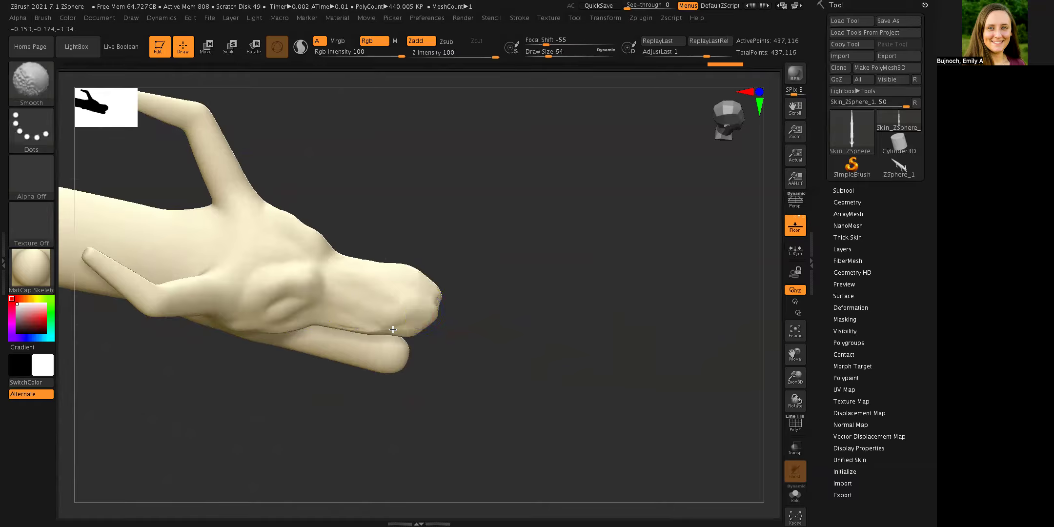
mouse_move(493, 299)
left_mouse_down()
mouse_move(506, 220)
mouse_move(475, 196)
left_mouse_up()
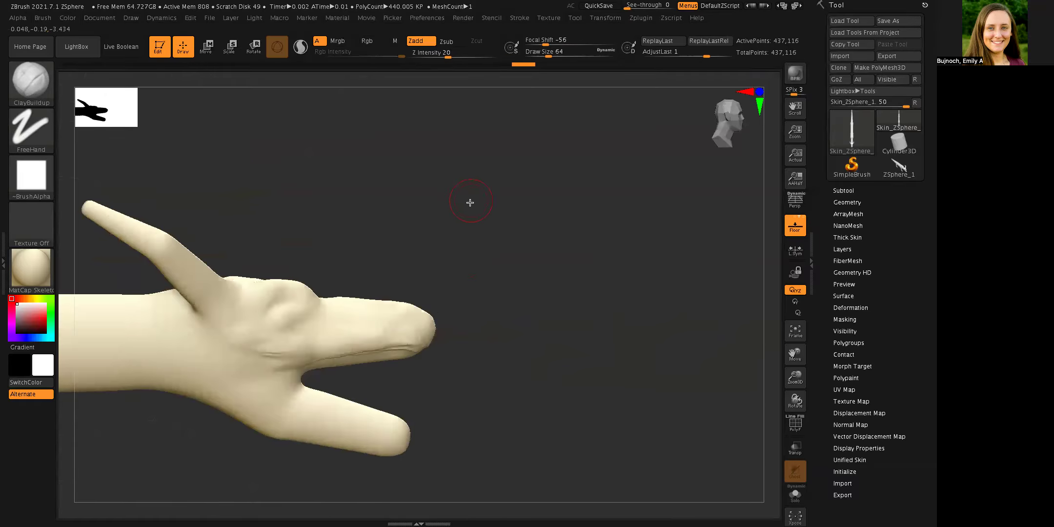
Step: Tune the ClayBuildup brush to draw size 100.8142 and focal shift -53, undoing the test strokes made on the cheek
left_click_drag(550, 56, 559, 57)
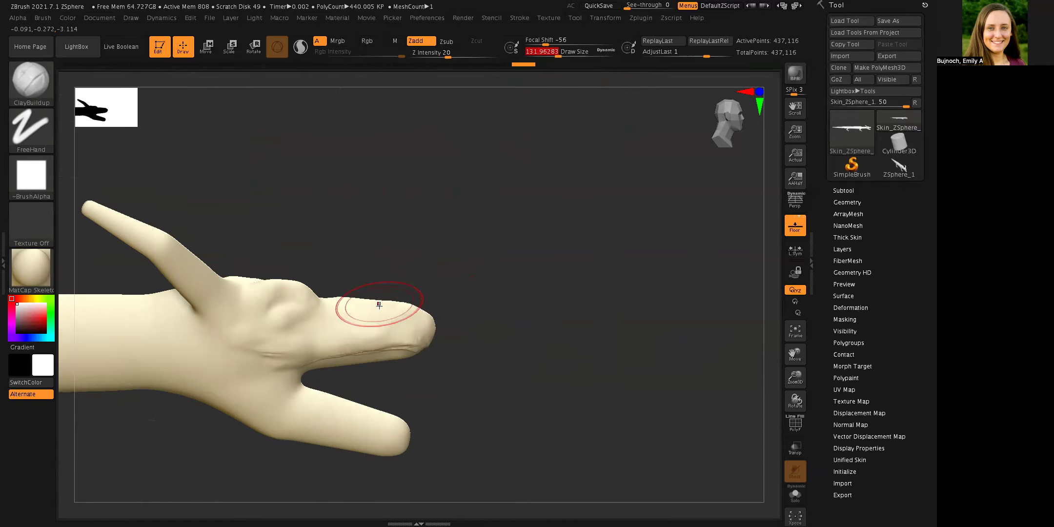
left_click_drag(546, 43, 572, 46)
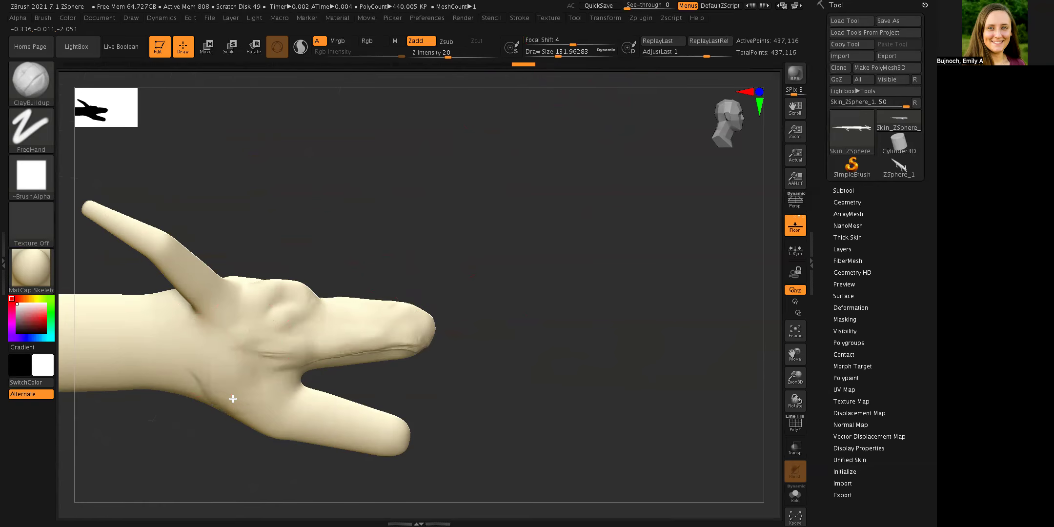
key("ctrl")
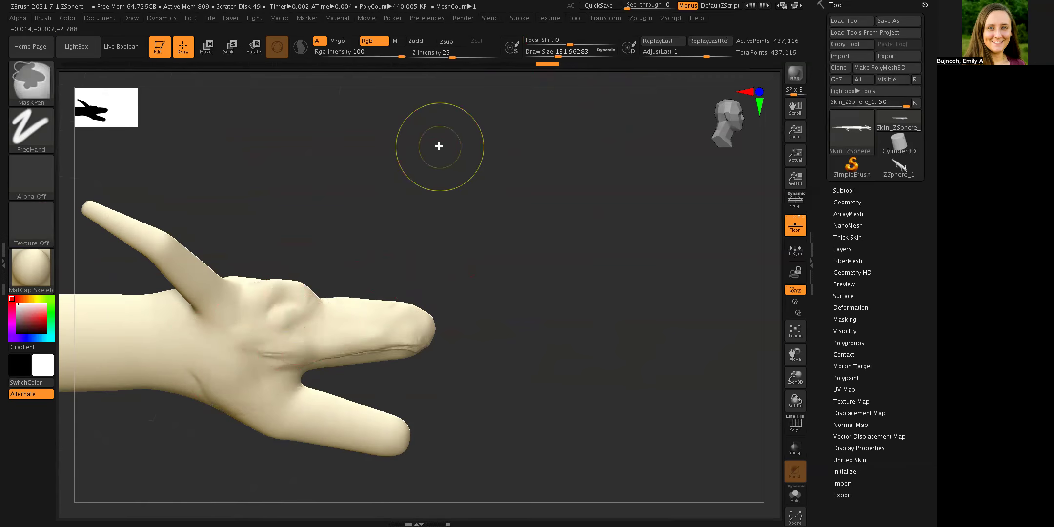
key("ctrl+z")
left_click_drag(571, 44, 546, 42)
left_click_drag(239, 355, 252, 391)
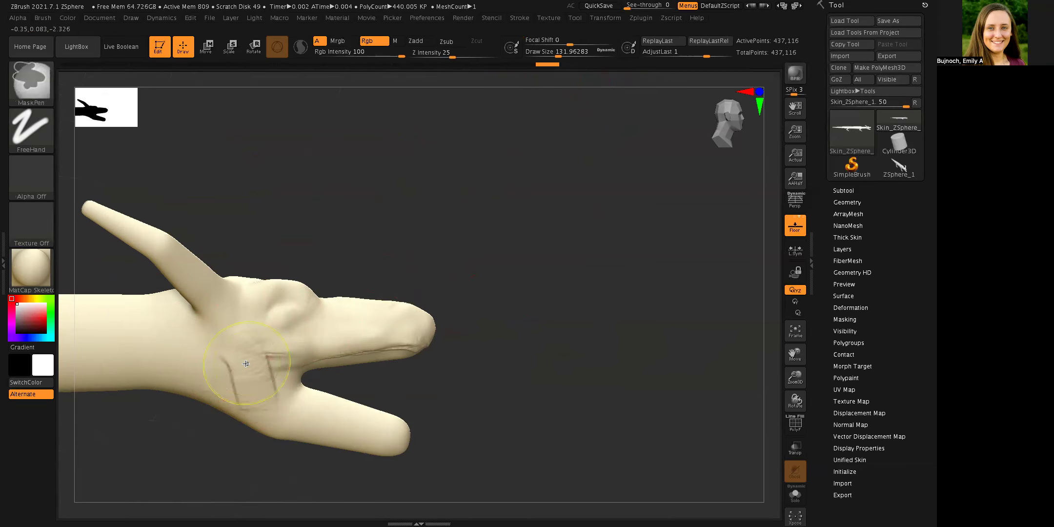
key("ctrl+z")
left_click_drag(558, 53, 554, 53)
Step: Build up clay on the cheek, jaw hinge and snout, smoothing between strokes
left_click_drag(501, 282, 360, 334)
left_click_drag(263, 350, 414, 329)
left_click_drag(492, 343, 472, 351)
mouse_move(368, 361)
left_mouse_down("shift")
mouse_move(279, 365)
mouse_move(406, 350)
mouse_move(271, 344)
left_mouse_up("shift")
mouse_move(474, 354)
left_mouse_down()
mouse_move(447, 376)
mouse_move(553, 287)
mouse_move(596, 314)
left_mouse_up()
mouse_move(393, 199)
left_mouse_down()
mouse_move(369, 168)
mouse_move(462, 250)
left_mouse_up()
left_click_drag(532, 271, 590, 289)
mouse_move(343, 210)
left_mouse_down()
mouse_move(328, 264)
mouse_move(366, 278)
mouse_move(520, 280)
mouse_move(570, 205)
mouse_move(568, 188)
left_mouse_up()
Step: Add clay folds along the lower jaw, the throat and the side of the neck
mouse_move(322, 306)
left_mouse_down()
mouse_move(301, 315)
mouse_move(309, 251)
mouse_move(360, 375)
mouse_move(380, 396)
left_mouse_up()
mouse_move(430, 258)
left_mouse_down()
mouse_move(475, 287)
mouse_move(524, 293)
left_mouse_up()
left_click_drag(343, 351, 360, 391)
left_click_drag(314, 332, 363, 412)
left_click_drag(594, 334, 524, 366)
left_click_drag(396, 353, 390, 427)
left_click_drag(493, 322, 429, 305)
mouse_move(273, 249)
left_mouse_down()
mouse_move(298, 308)
mouse_move(338, 314)
mouse_move(290, 274)
left_mouse_up()
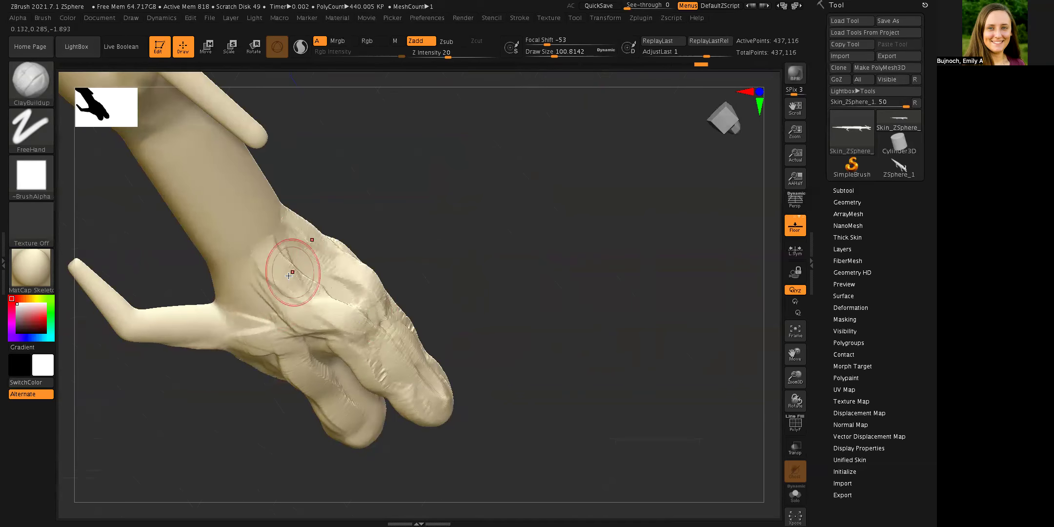
Step: Smooth the sculpted folds across the neck, the head and the area around the horn bases
mouse_move(390, 200)
left_mouse_down()
mouse_move(454, 171)
mouse_move(463, 141)
mouse_move(332, 272)
mouse_move(376, 197)
mouse_move(363, 219)
mouse_move(370, 236)
left_mouse_up()
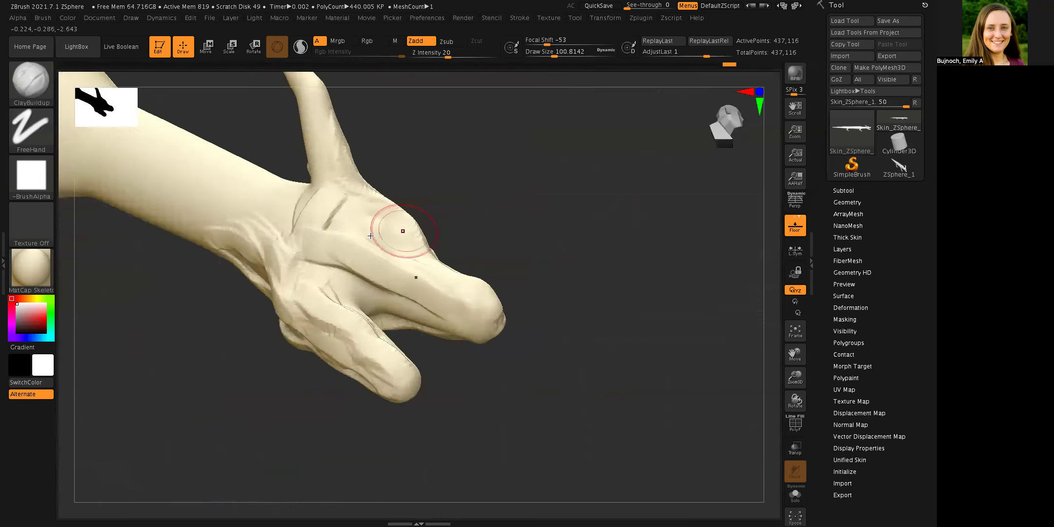
left_click_drag(313, 254, 222, 248, "shift")
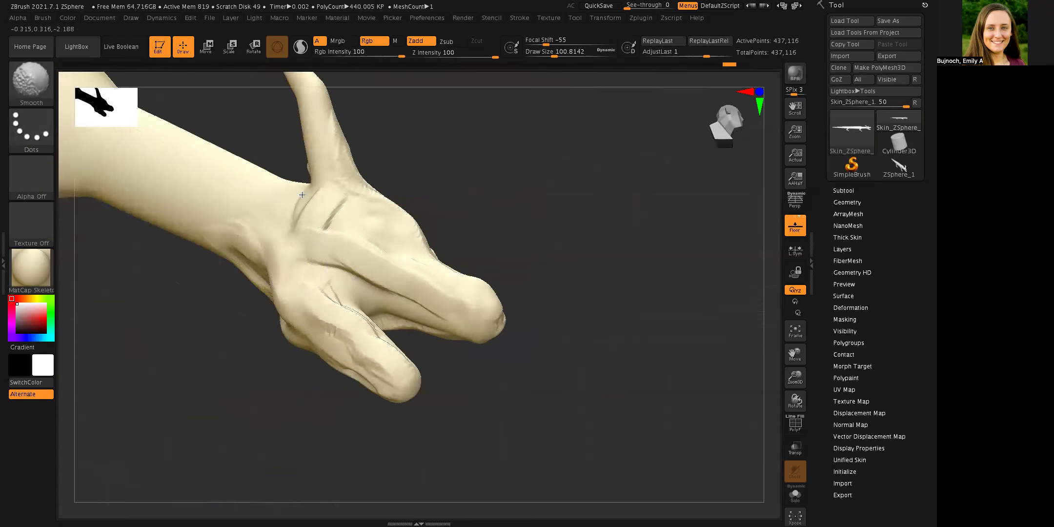
mouse_move(518, 167)
left_mouse_down()
mouse_move(547, 190)
mouse_move(412, 252)
mouse_move(251, 262)
mouse_move(245, 310)
left_mouse_up()
mouse_move(182, 212)
left_mouse_down()
mouse_move(166, 205)
mouse_move(163, 244)
mouse_move(193, 310)
mouse_move(145, 175)
left_mouse_up()
key("shift")
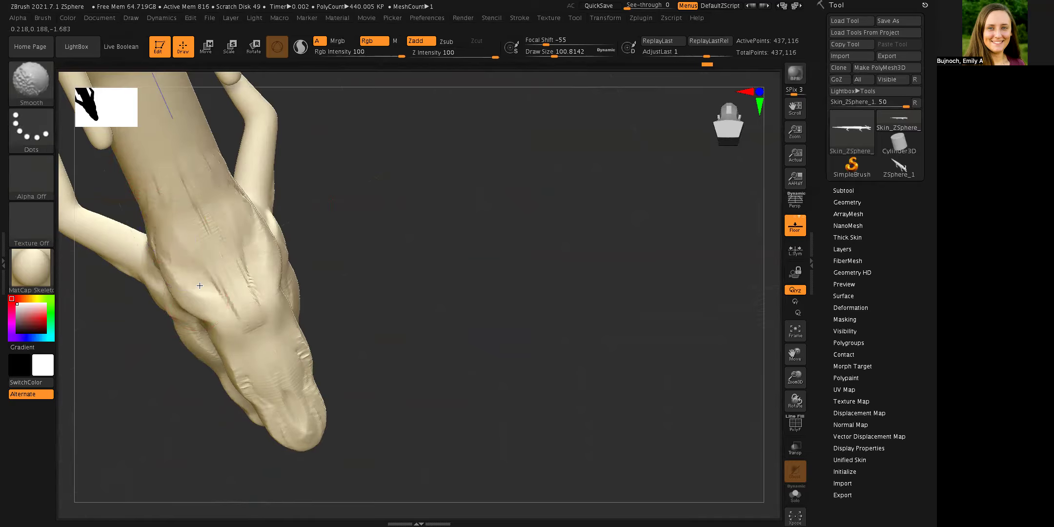
mouse_move(398, 256)
left_mouse_down()
mouse_move(447, 226)
mouse_move(453, 190)
left_mouse_up()
key("shift")
left_click_drag(247, 483, 232, 437, "shift")
mouse_move(157, 322)
left_mouse_down("shift")
mouse_move(129, 366)
mouse_move(84, 375)
mouse_move(110, 377)
left_mouse_up("shift")
left_click_drag(160, 429, 171, 353, "shift")
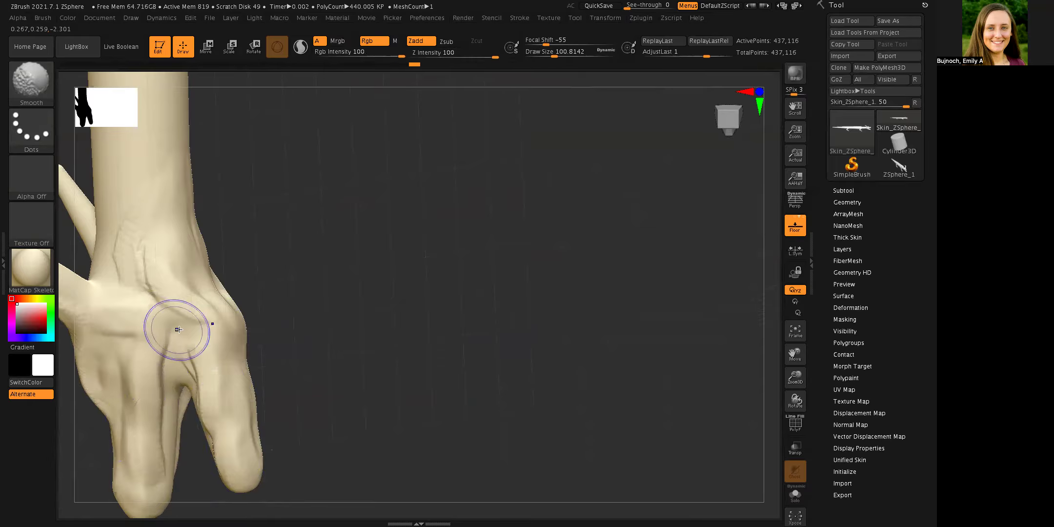
mouse_move(320, 247)
left_mouse_down()
mouse_move(369, 160)
mouse_move(334, 270)
mouse_move(354, 222)
mouse_move(352, 195)
left_mouse_up()
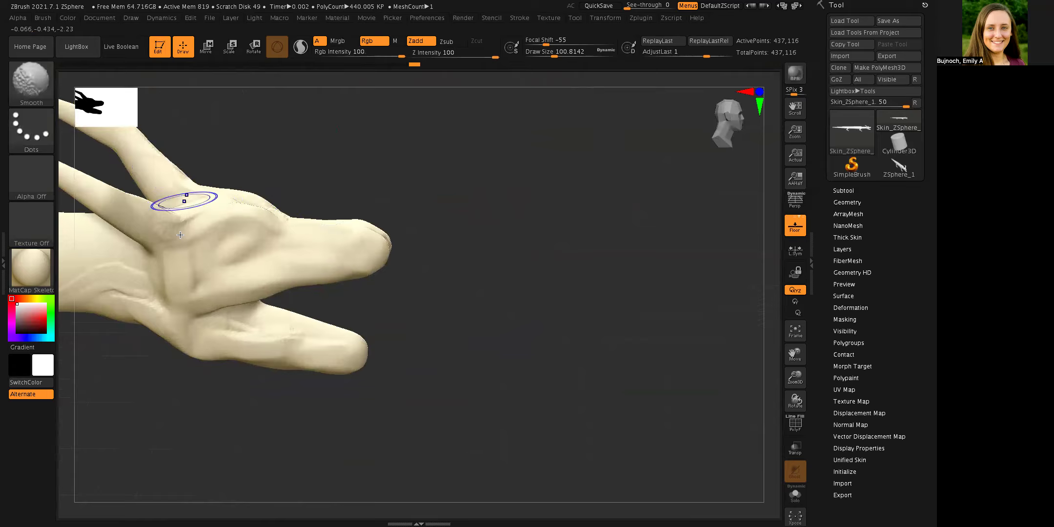
Step: Sculpt the inside of the mouth and the inner edge of the lower jaw with the ClayBuildup brush
left_click_drag(466, 297, 454, 278)
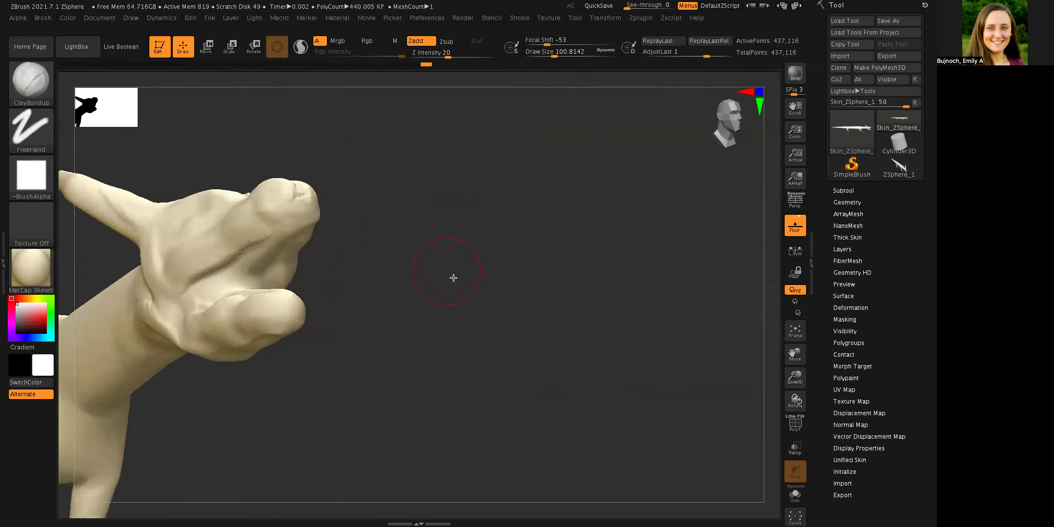
left_click_drag(793, 385, 862, 307)
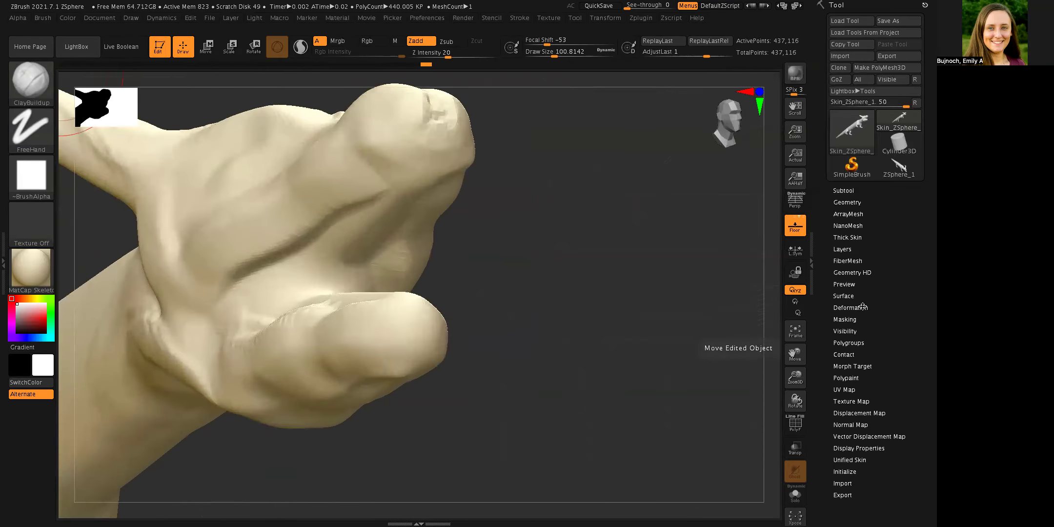
left_click_drag(798, 357, 825, 367)
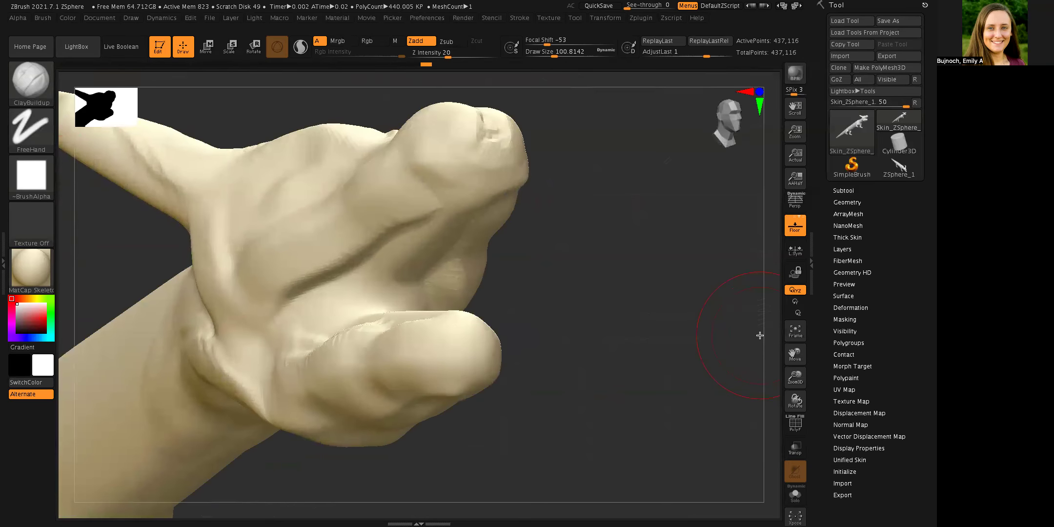
left_click_drag(436, 242, 398, 285)
left_click_drag(452, 203, 438, 225)
mouse_move(530, 231)
left_mouse_down()
mouse_move(575, 294)
mouse_move(541, 302)
left_mouse_up()
left_click_drag(370, 288, 418, 354)
left_click_drag(555, 317, 446, 346)
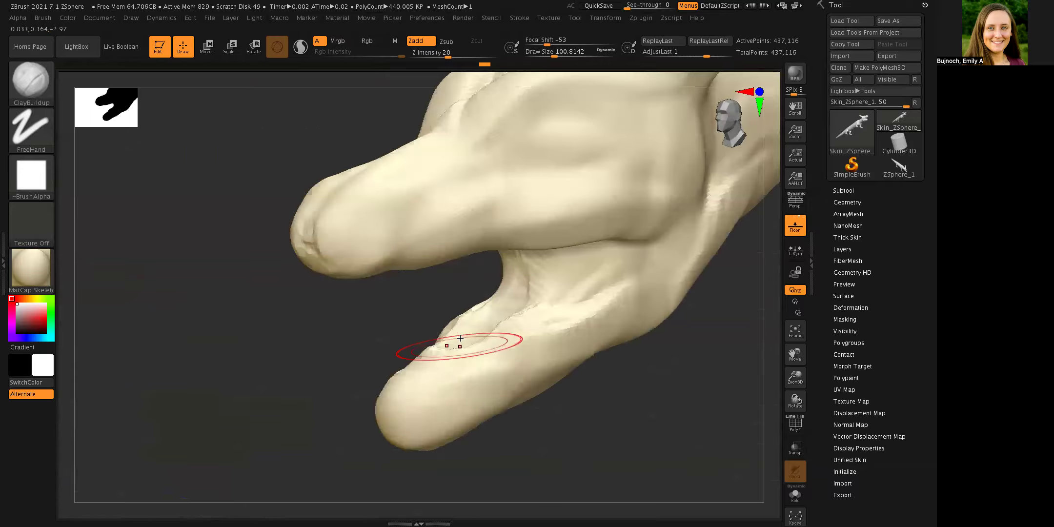
Step: Refine the upper and lower jaws with more clay strokes and smooth them
left_click_drag(595, 393, 577, 257)
mouse_move(464, 198)
left_mouse_down("shift")
mouse_move(447, 177)
mouse_move(417, 277)
left_mouse_up("shift")
mouse_move(679, 348)
left_mouse_down()
mouse_move(699, 407)
mouse_move(672, 409)
left_mouse_up()
mouse_move(634, 292)
left_mouse_down("shift")
mouse_move(524, 315)
mouse_move(694, 254)
mouse_move(602, 305)
left_mouse_up("shift")
left_click_drag(670, 294, 568, 320)
mouse_move(631, 289)
left_mouse_down()
mouse_move(742, 251)
mouse_move(637, 282)
left_mouse_up()
mouse_move(617, 342)
left_mouse_down()
mouse_move(650, 336)
mouse_move(648, 356)
left_mouse_up()
Step: Build up clay over the front shoulder and upper leg, undoing the last strokes
mouse_move(798, 376)
left_mouse_down()
mouse_move(788, 362)
mouse_move(814, 342)
mouse_move(609, 386)
mouse_move(526, 325)
left_mouse_up()
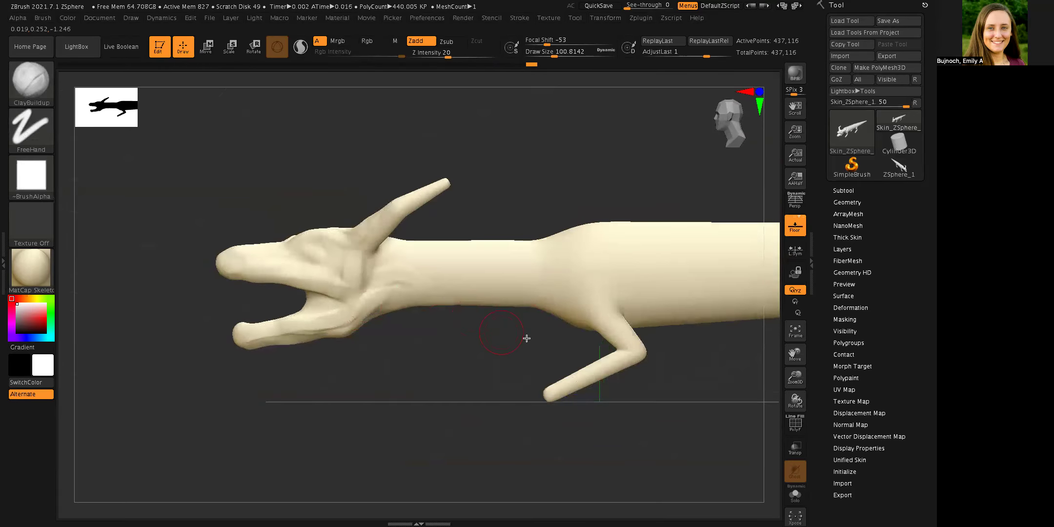
left_click_drag(603, 233, 581, 316)
left_click_drag(610, 275, 621, 326)
mouse_move(668, 377)
left_mouse_down()
mouse_move(625, 358)
mouse_move(634, 339)
left_mouse_up()
mouse_move(601, 421)
left_mouse_down()
mouse_move(673, 400)
mouse_move(684, 370)
mouse_move(679, 425)
mouse_move(611, 382)
mouse_move(670, 415)
mouse_move(653, 352)
mouse_move(690, 306)
left_mouse_up()
key("ctrl")
key("ctrl+z")
key("ctrl+z")
Step: Shape the front leg with further clay strokes and smooth its lower part
mouse_move(795, 373)
left_mouse_down()
mouse_move(821, 390)
mouse_move(797, 348)
mouse_move(687, 306)
mouse_move(678, 288)
left_mouse_up()
mouse_move(656, 327)
left_mouse_down("shift")
mouse_move(628, 293)
mouse_move(615, 288)
mouse_move(602, 299)
left_mouse_up("shift")
mouse_move(513, 305)
left_mouse_down()
mouse_move(487, 322)
mouse_move(537, 298)
mouse_move(468, 342)
mouse_move(467, 313)
mouse_move(522, 285)
left_mouse_up()
mouse_move(625, 277)
left_mouse_down()
mouse_move(544, 287)
mouse_move(517, 273)
mouse_move(468, 332)
mouse_move(510, 318)
left_mouse_up()
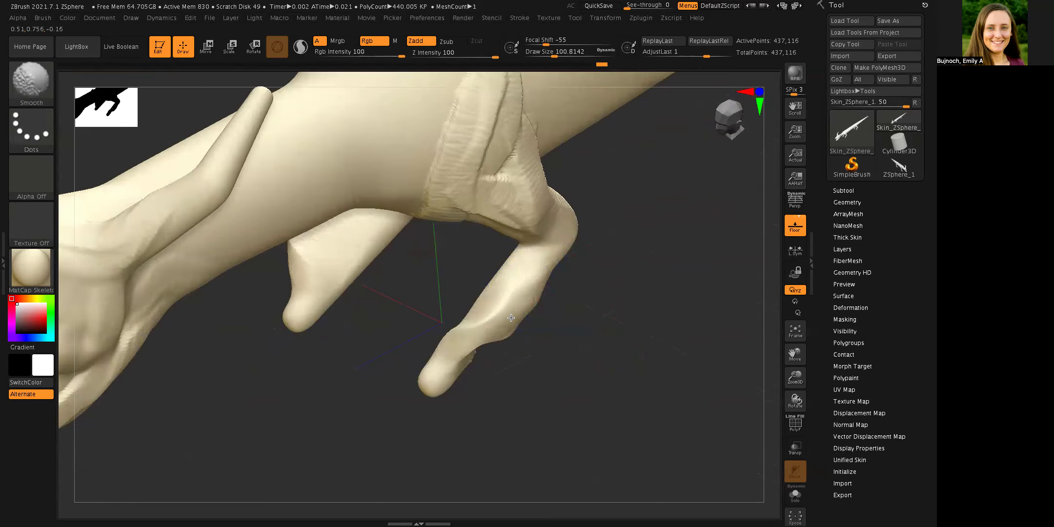
Step: Undo all the clay and smoothing strokes on the front shoulder and leg
mouse_move(616, 304)
left_mouse_down()
mouse_move(597, 287)
mouse_move(611, 284)
mouse_move(633, 214)
left_mouse_up()
key("ctrl+z")
key("ctrl+z")
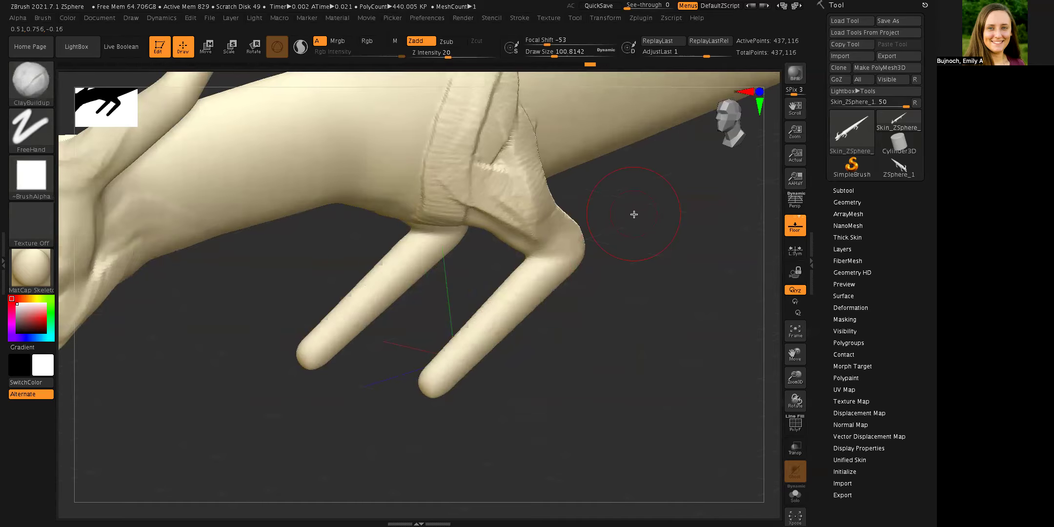
key("ctrl+z")
key("ctrl+z")
key("ctrl+z")
key("ctrl+z")
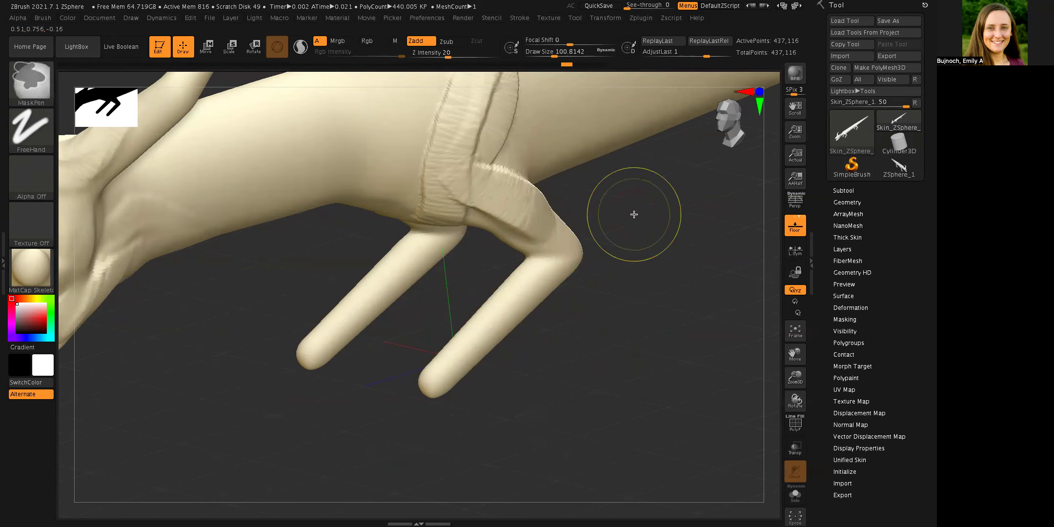
key("ctrl+z")
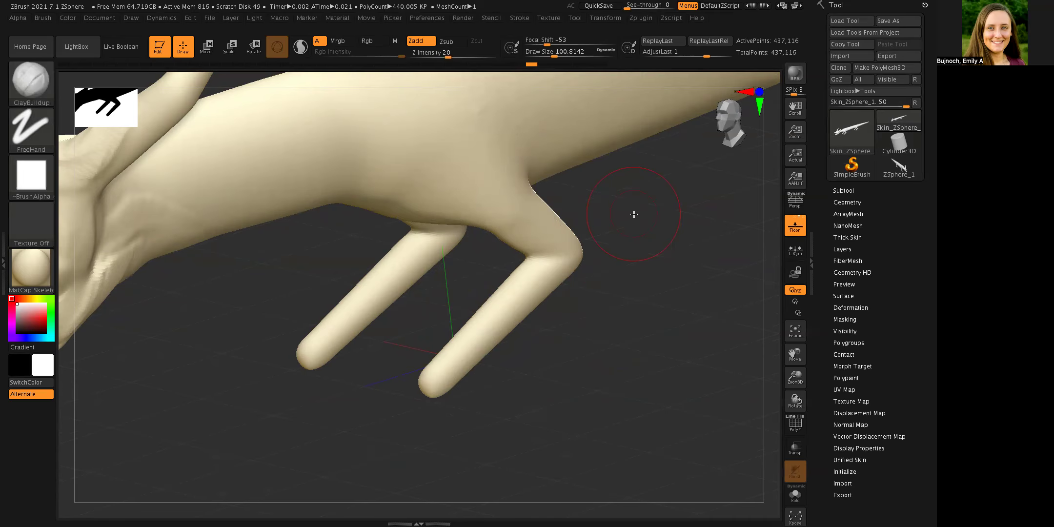
Step: Inflate the ends of the front legs into round feet and thicken the leg joint with the Inflat brush
left_click(38, 85)
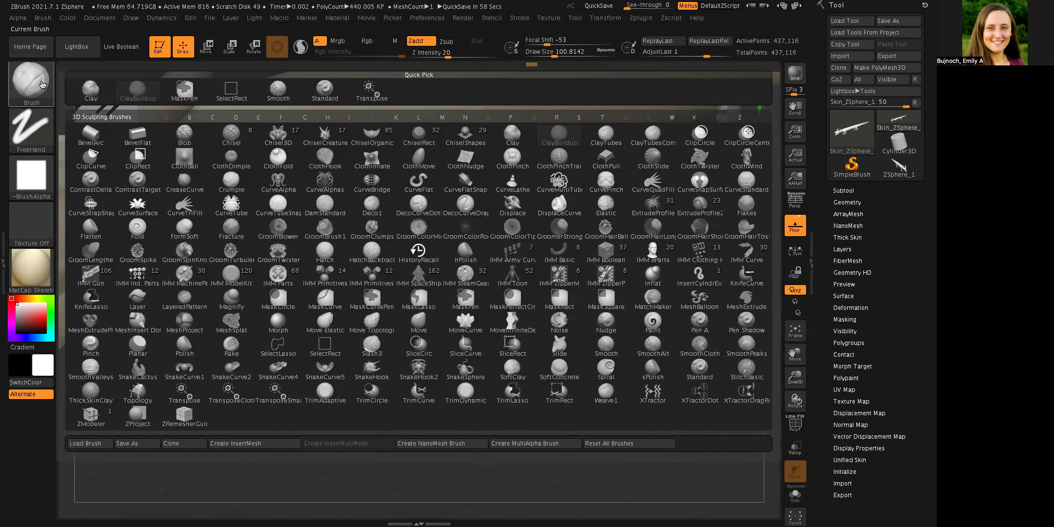
left_click(649, 266)
left_click_drag(437, 379, 595, 250)
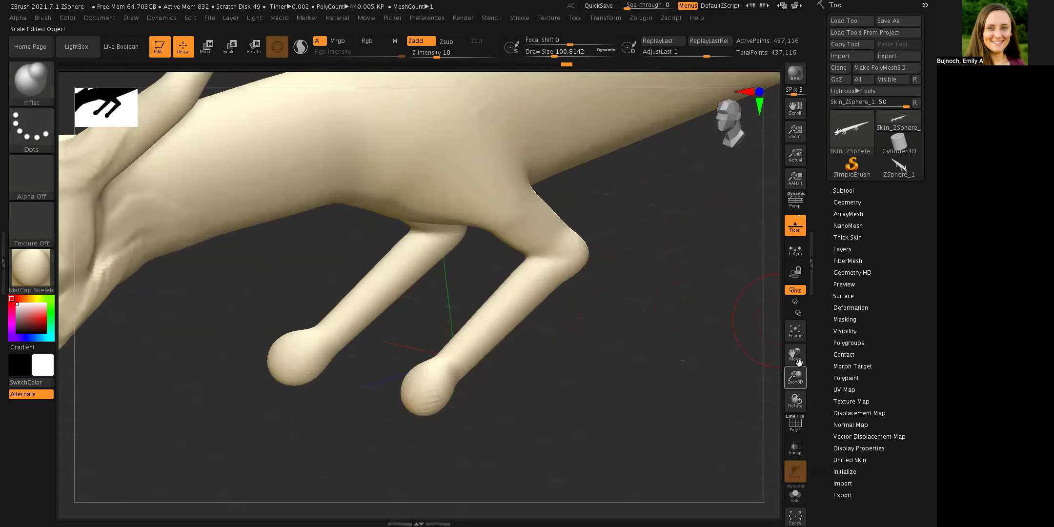
left_click_drag(798, 381, 870, 353)
Step: Inflate the horns, and smooth the horn bases and the tip of the snout
mouse_move(400, 199)
left_mouse_down()
mouse_move(478, 134)
mouse_move(419, 151)
mouse_move(394, 192)
mouse_move(465, 159)
left_mouse_up()
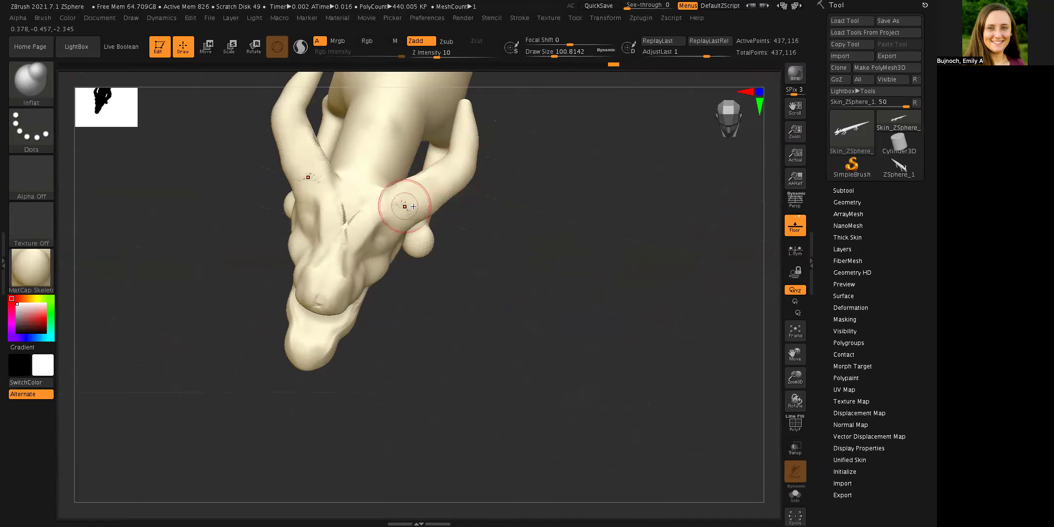
key("shift")
left_click_drag(404, 207, 353, 206, "shift")
left_click_drag(313, 307, 310, 312, "shift")
left_click_drag(419, 353, 381, 357)
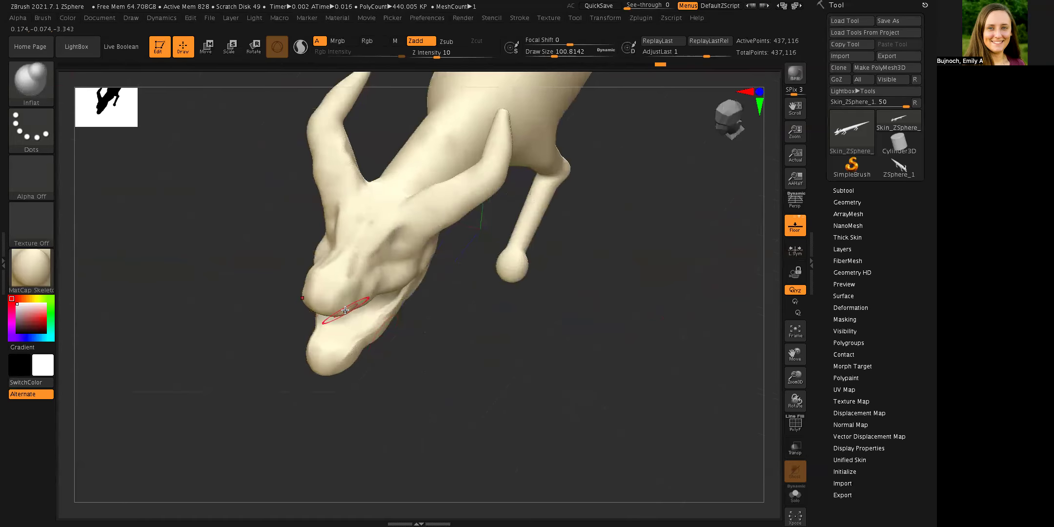
Step: Flatten the surface of the forehead and snout between the horns with the Polish brush
left_click(28, 87)
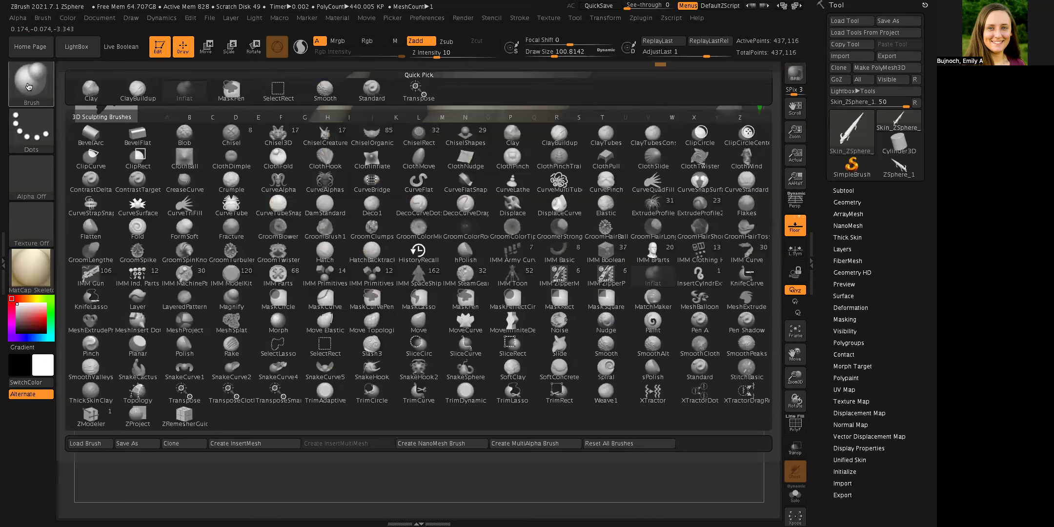
left_click(185, 347)
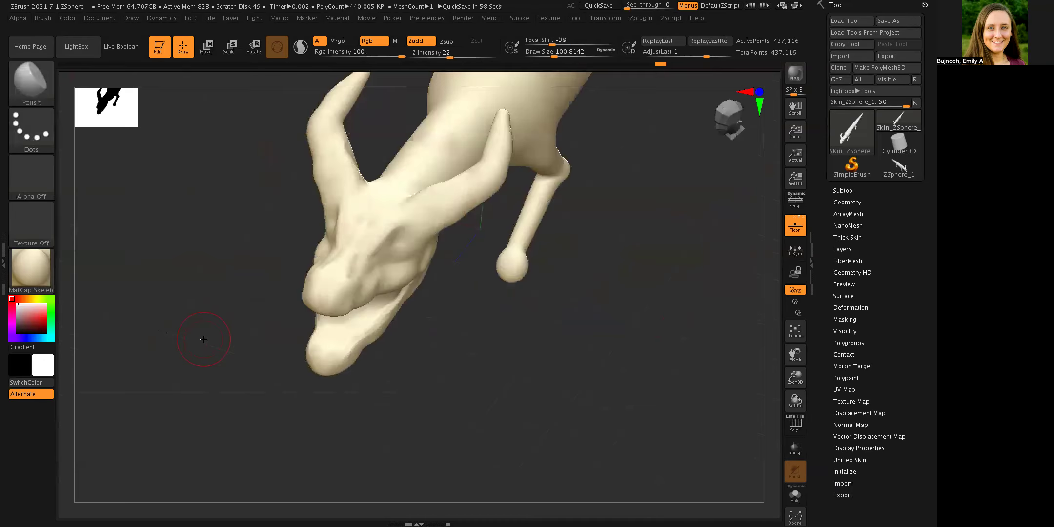
mouse_move(367, 252)
left_mouse_down()
mouse_move(395, 228)
mouse_move(367, 220)
left_mouse_up()
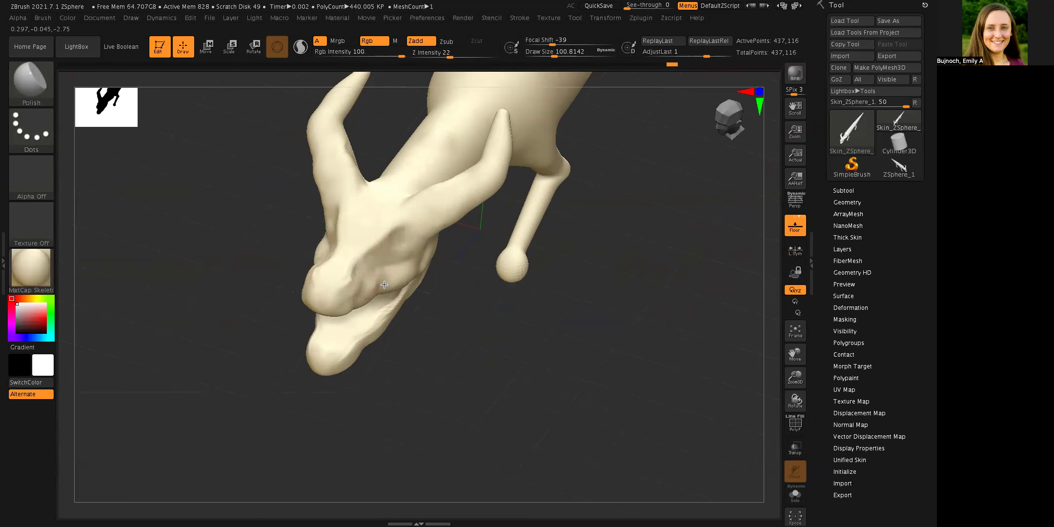
Step: Try to flatten and smooth the lower jaw using the Flatten brush, and undo the strokes
left_click(35, 76)
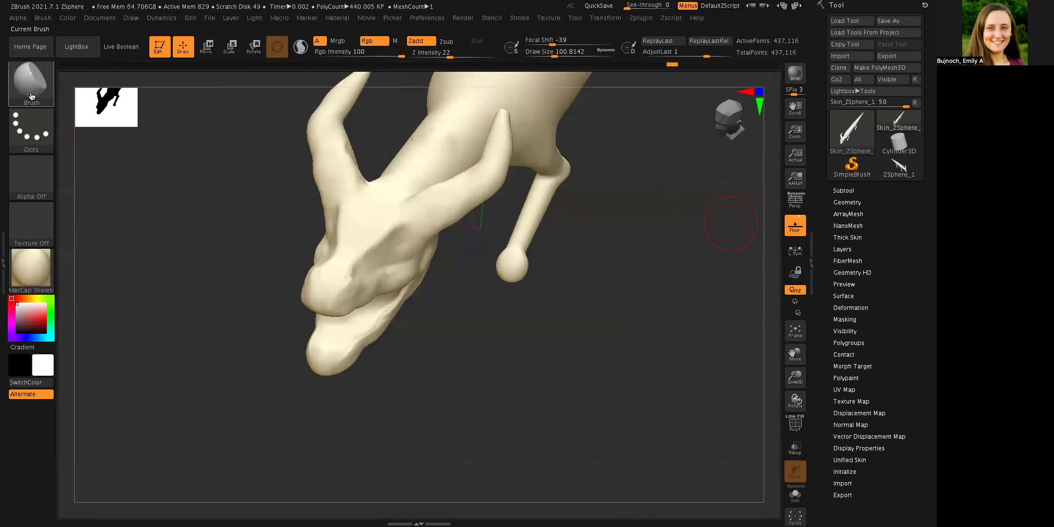
left_click(32, 96)
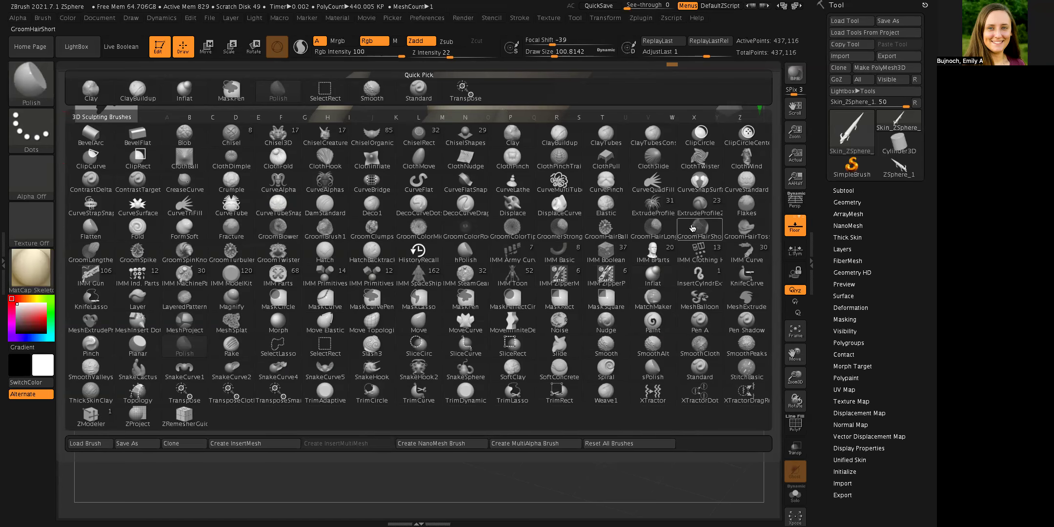
left_click(103, 227)
left_click_drag(529, 336, 483, 315)
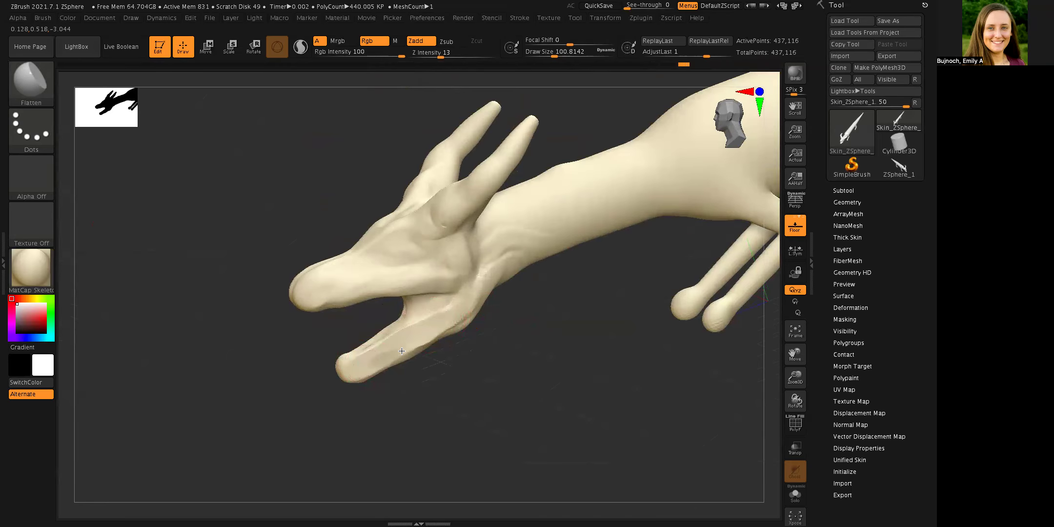
mouse_move(463, 375)
left_mouse_down()
mouse_move(486, 369)
mouse_move(468, 356)
left_mouse_up()
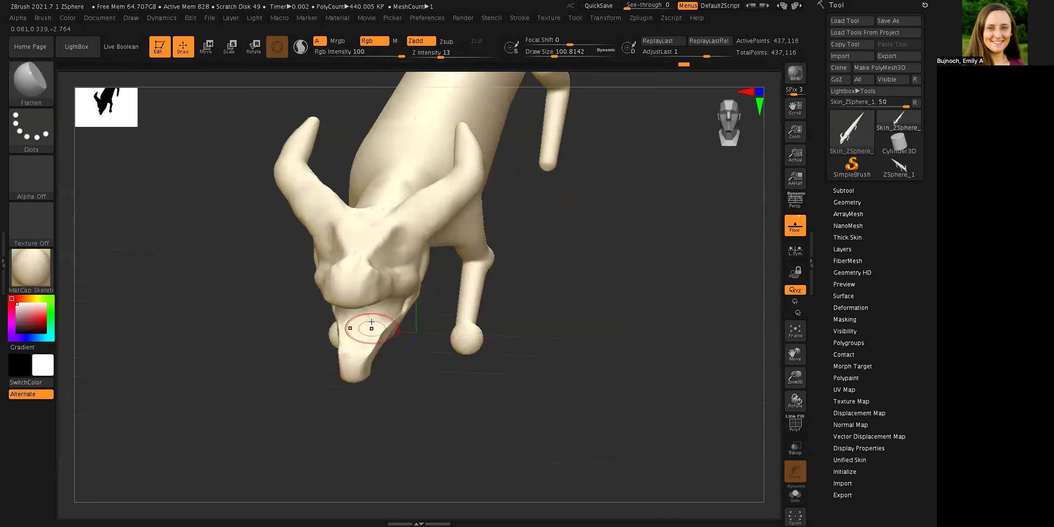
key("shift")
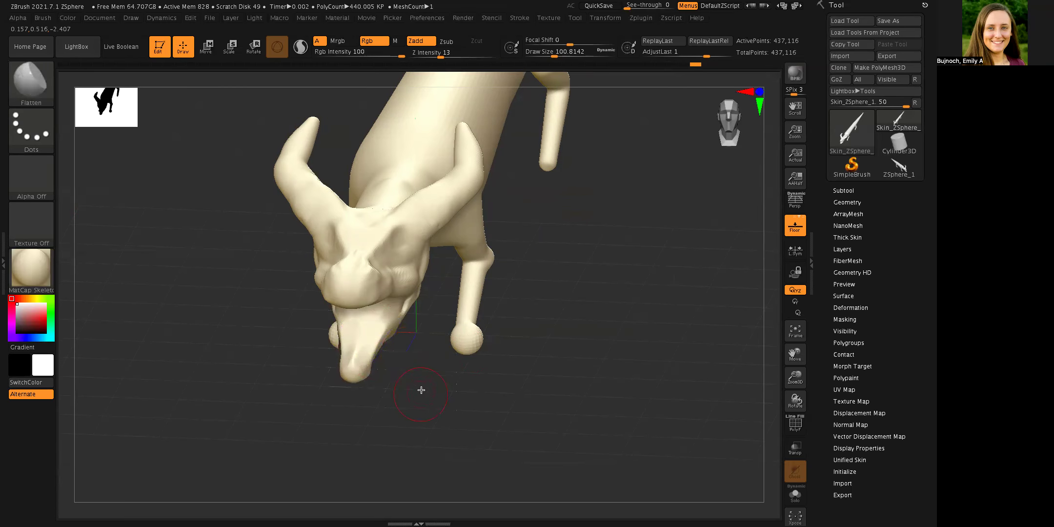
key("ctrl")
key("ctrl+z")
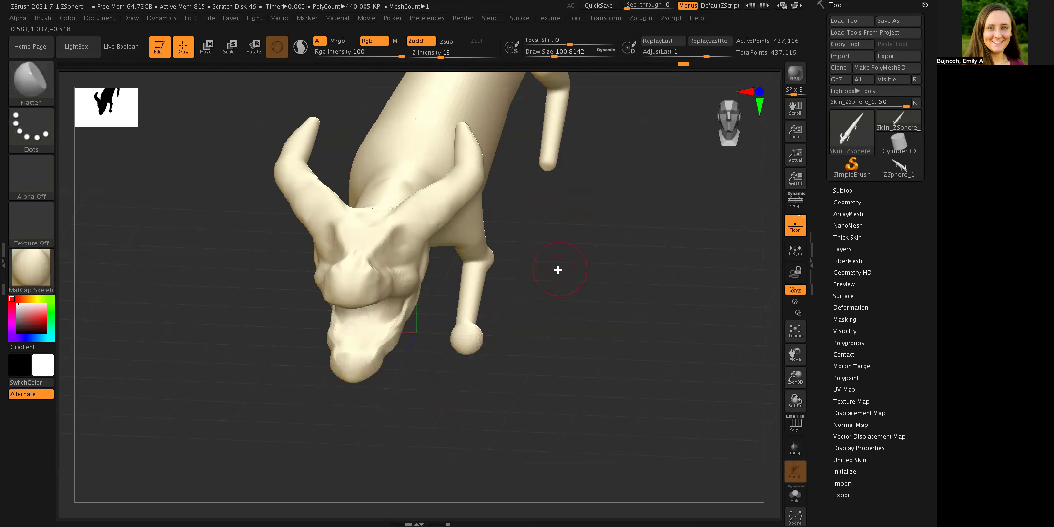
Step: Reshape the lower jaw with the Move brush and smooth it
left_click(24, 72)
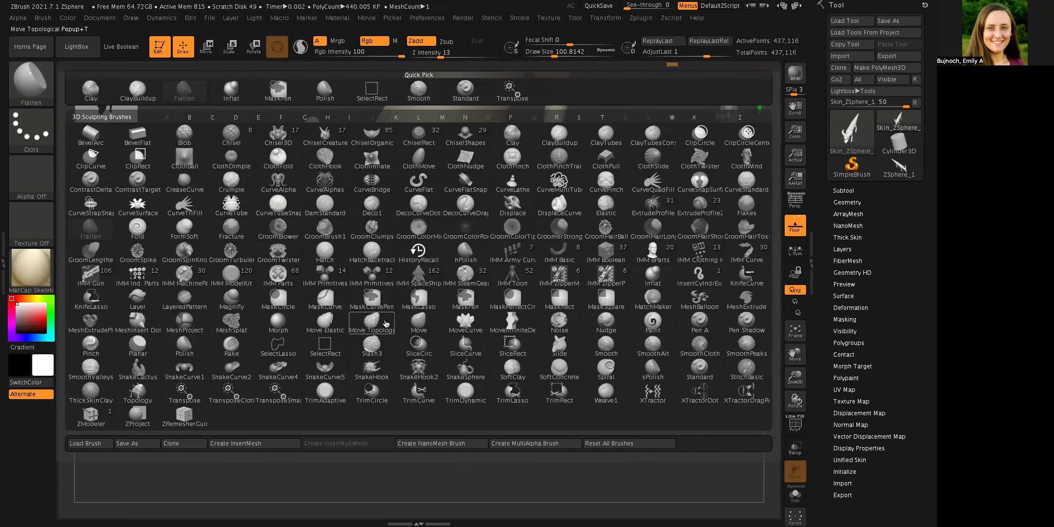
left_click(416, 322)
left_click_drag(413, 367, 417, 405)
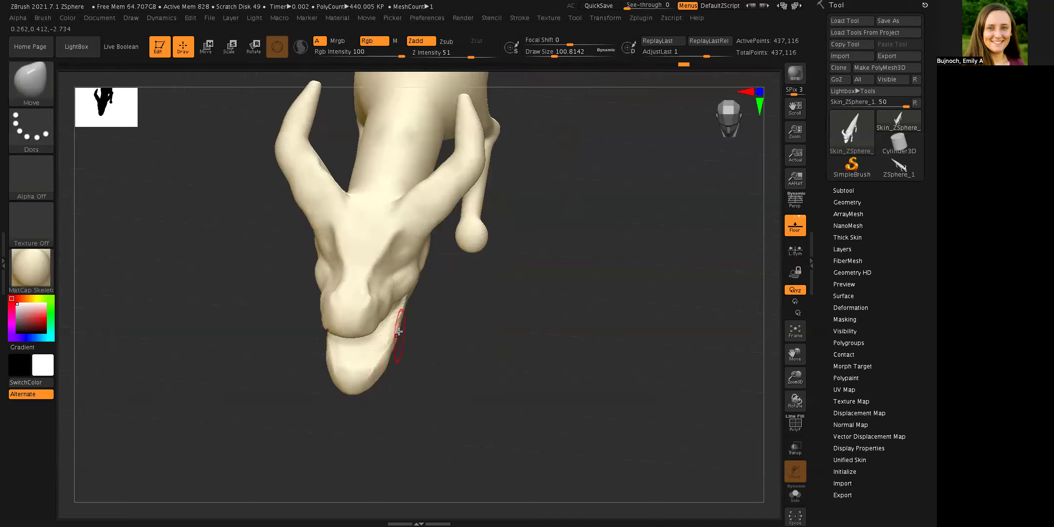
key("shift")
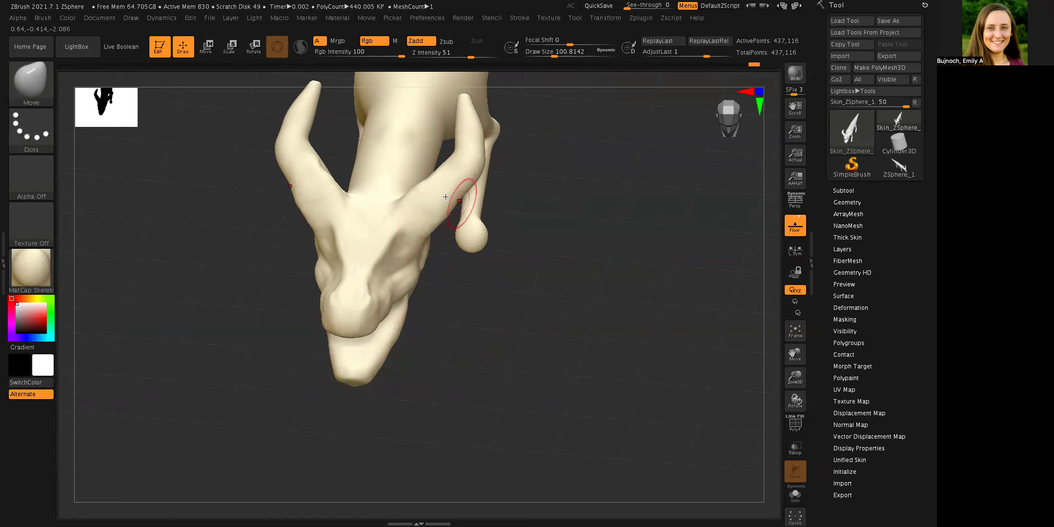
Step: Try pulling bumps out of the inner edges of the horns with the Move brush, and undo the strokes
left_click_drag(431, 186, 402, 142)
left_click_drag(450, 165, 422, 130)
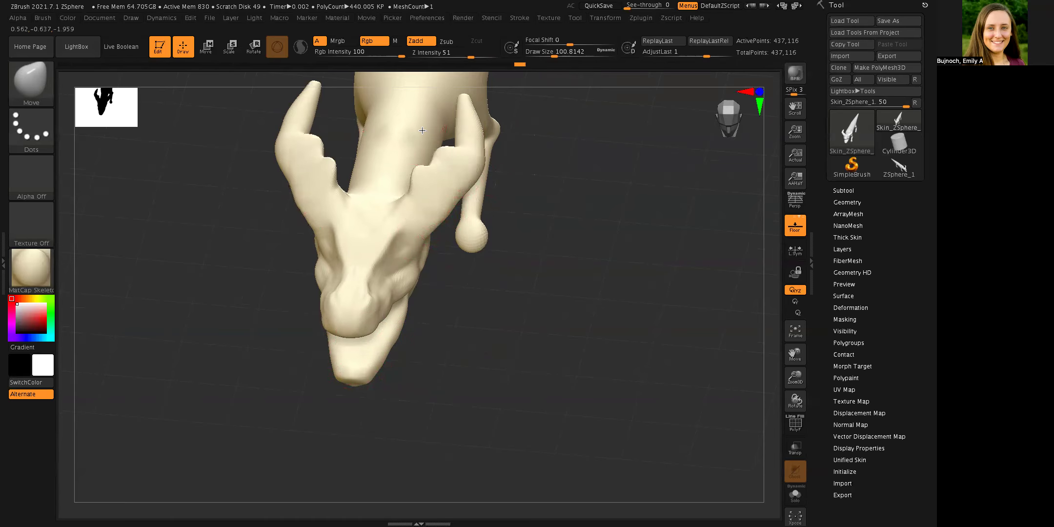
mouse_move(520, 143)
left_mouse_down()
mouse_move(544, 166)
mouse_move(574, 118)
left_mouse_up()
key("shift")
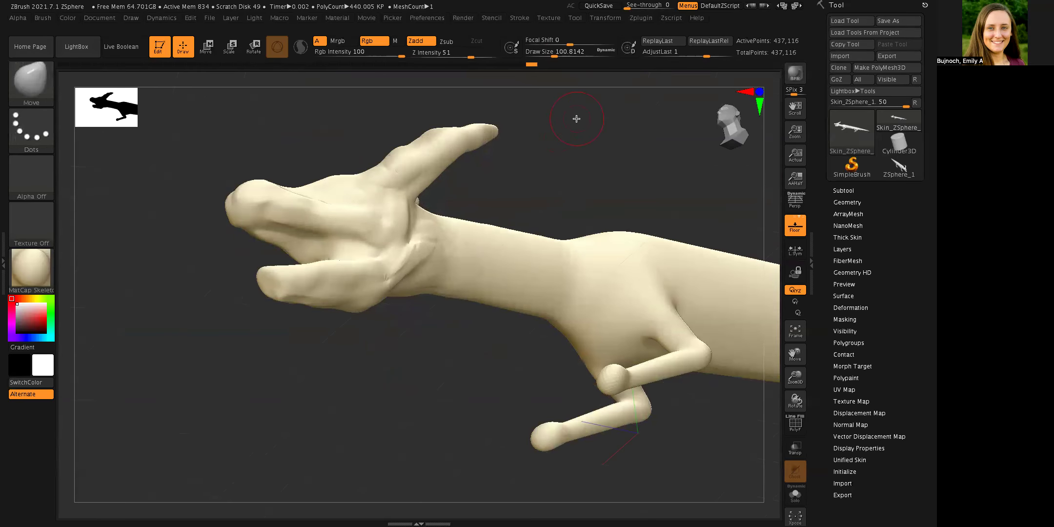
key("ctrl")
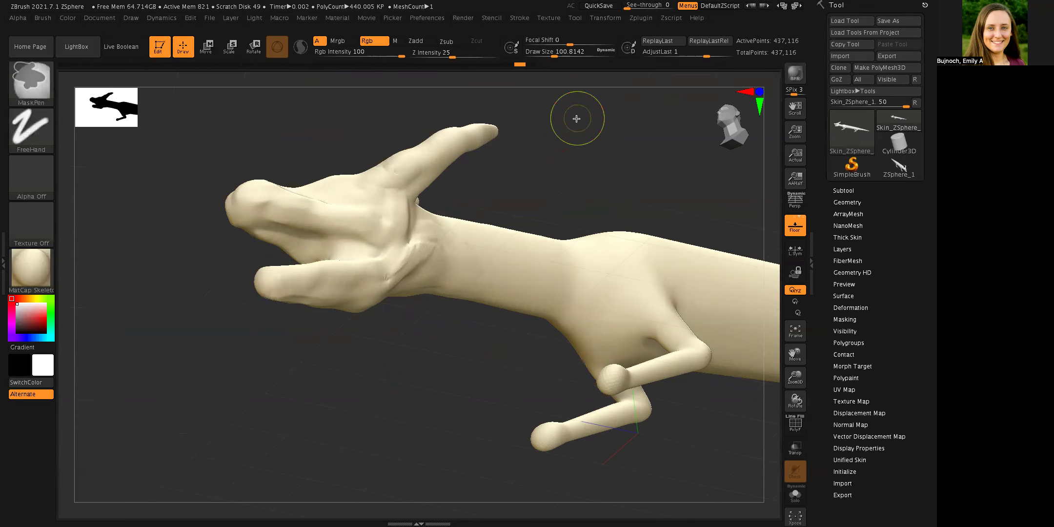
Step: Choose the SnakeHook brush and accept its note, try pulling a spike from the top of the neck, and undo it
mouse_move(572, 171)
left_mouse_down()
mouse_move(588, 237)
mouse_move(557, 230)
mouse_move(550, 200)
left_mouse_up()
left_click_drag(795, 353, 743, 365)
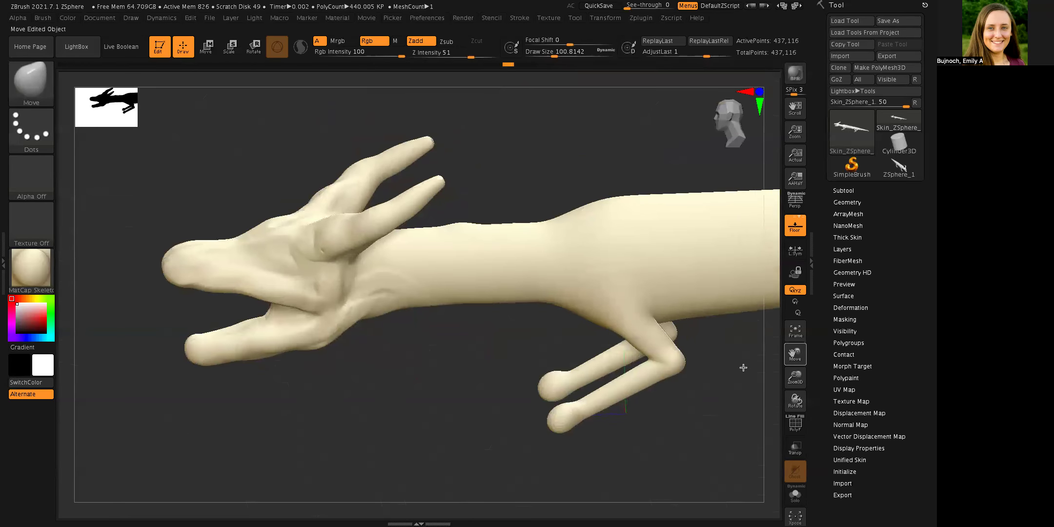
left_click(42, 72)
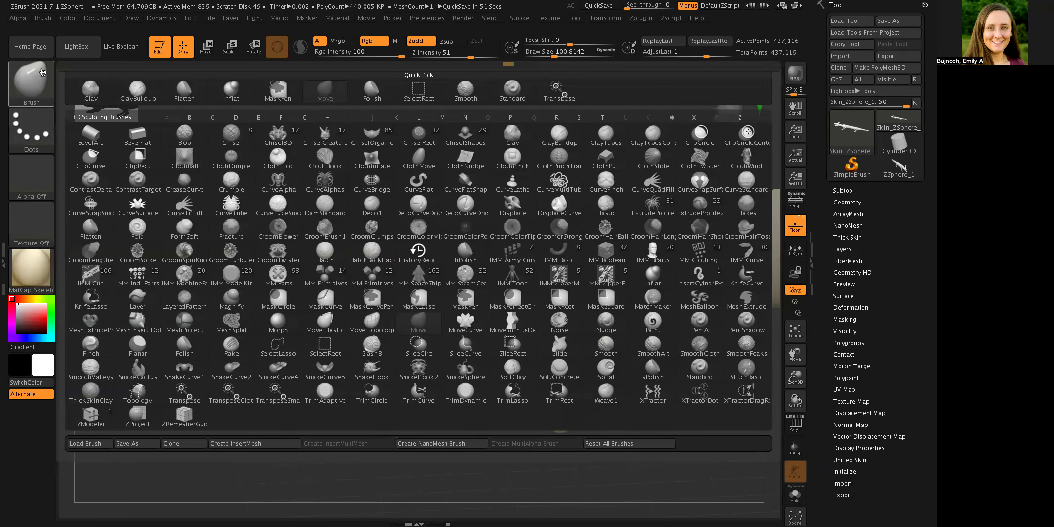
left_click(369, 372)
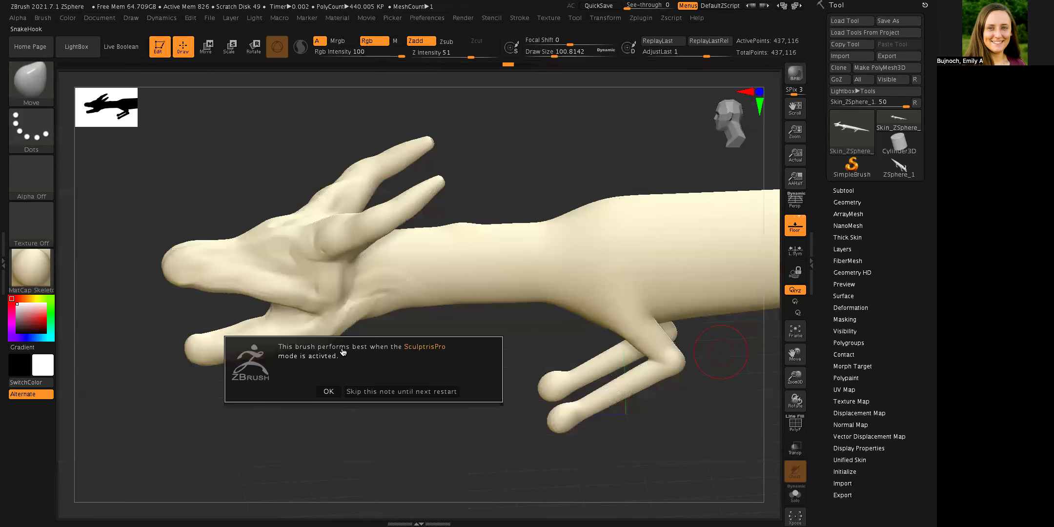
left_click(328, 392)
mouse_move(531, 168)
left_mouse_down()
mouse_move(545, 164)
mouse_move(527, 172)
mouse_move(513, 200)
mouse_move(551, 146)
left_mouse_up()
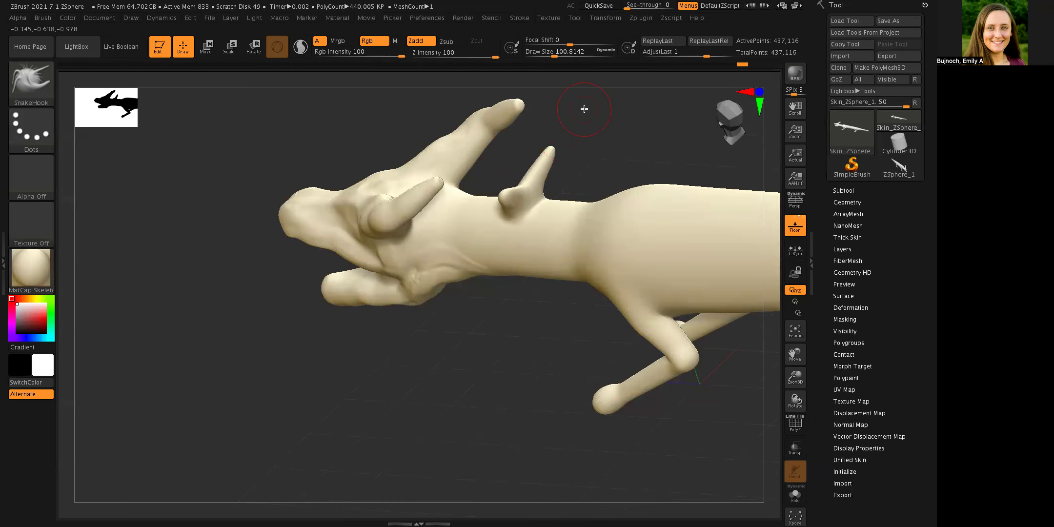
key("ctrl+z")
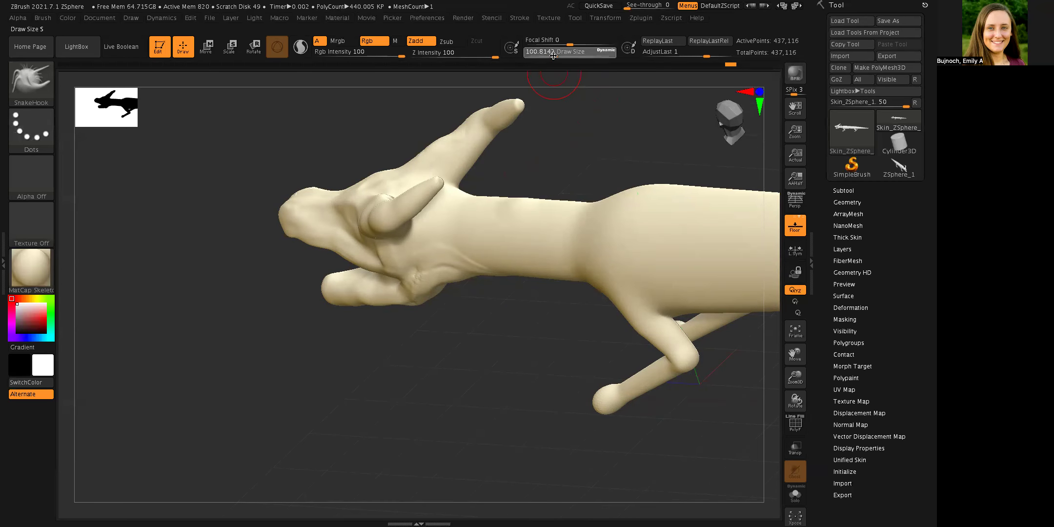
Step: Set the draw size to 56.467 and pull a row of four short spikes along the top of the neck
left_click_drag(551, 48, 553, 48)
left_click_drag(799, 378, 794, 405)
left_click_drag(795, 354, 766, 445)
left_click_drag(562, 239, 407, 261)
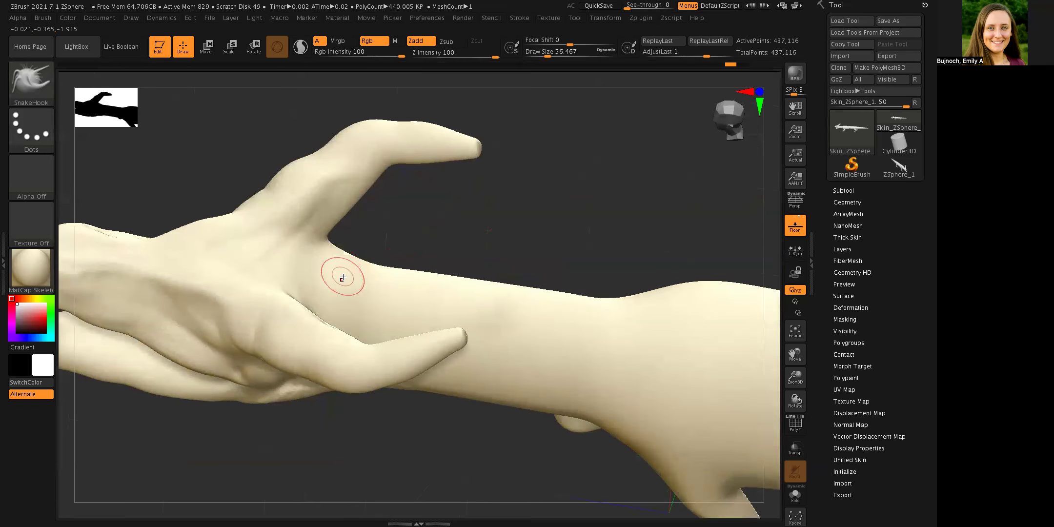
left_click_drag(347, 276, 401, 245)
left_click_drag(456, 226, 494, 229)
key("ctrl+z")
mouse_move(356, 284)
left_mouse_down()
mouse_move(372, 273)
mouse_move(441, 302)
mouse_move(511, 299)
left_mouse_up()
left_click_drag(596, 225, 561, 168)
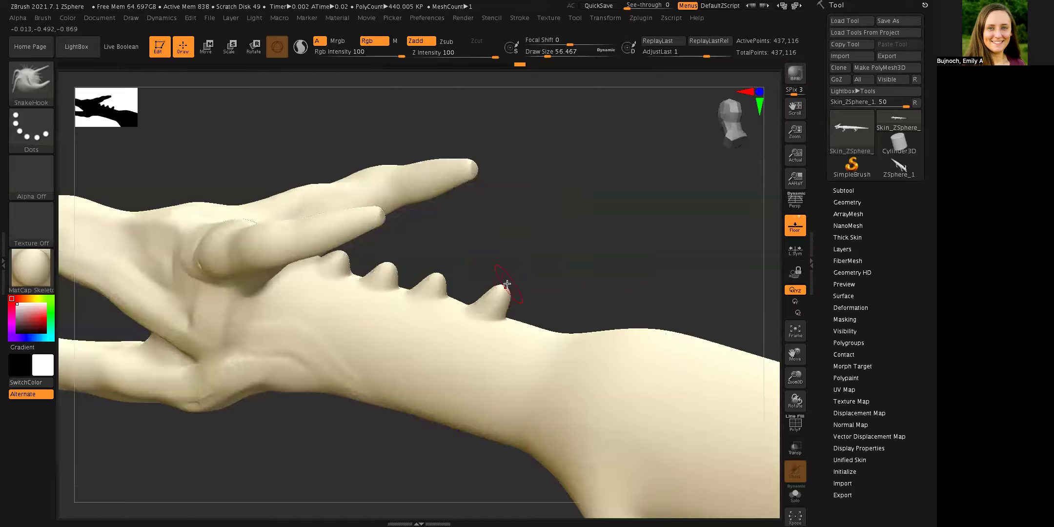
Step: Stretch the neck spike nearest the body into a long, backward-leaning horn and smooth its tip
mouse_move(509, 282)
left_mouse_down()
mouse_move(571, 241)
mouse_move(607, 236)
left_mouse_up()
mouse_move(661, 317)
left_mouse_down()
mouse_move(678, 324)
mouse_move(713, 291)
left_mouse_up()
key("shift")
mouse_move(524, 278)
left_mouse_down("shift")
mouse_move(530, 262)
mouse_move(518, 280)
left_mouse_up("shift")
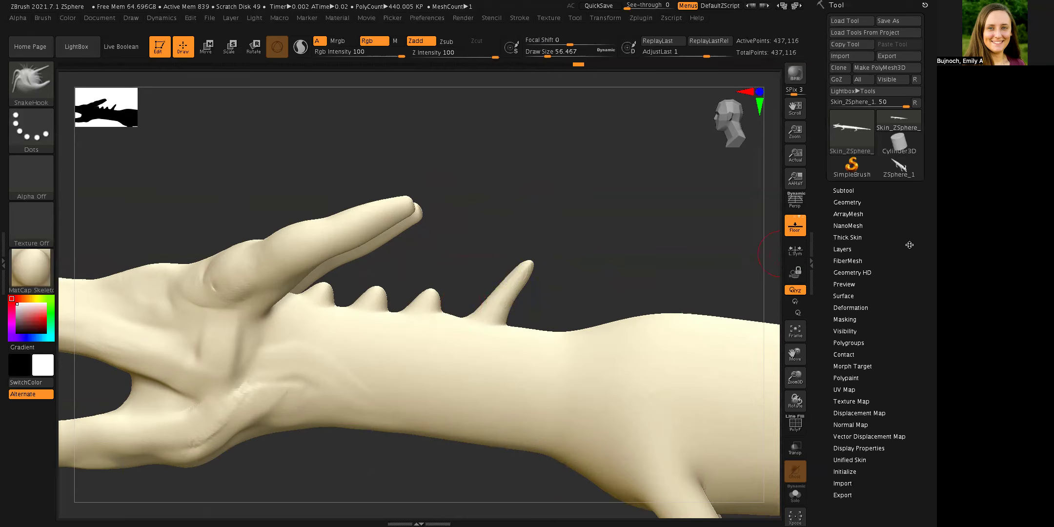
Step: Remesh the creature with DynaMesh at resolution 256 and smooth the long neck spike
left_click(860, 202)
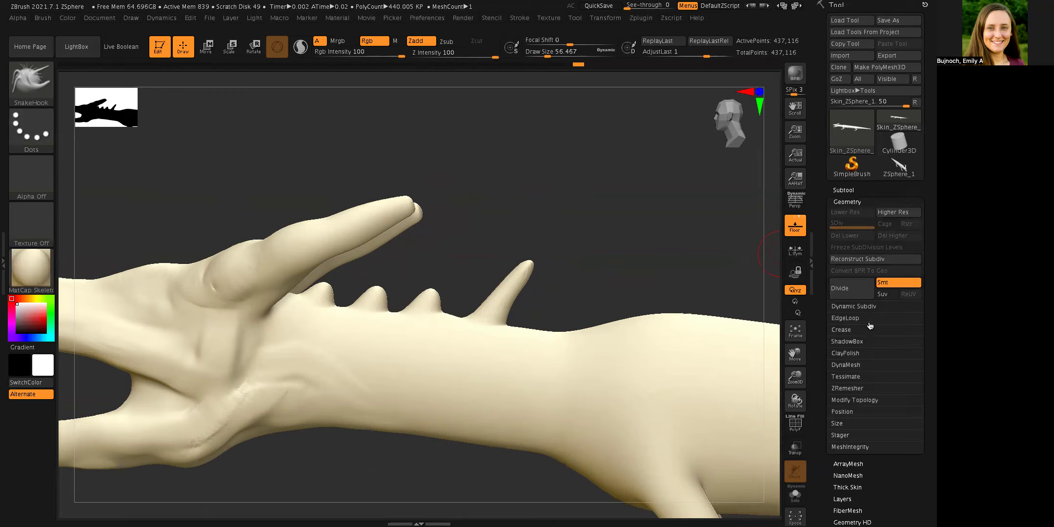
left_click(851, 364)
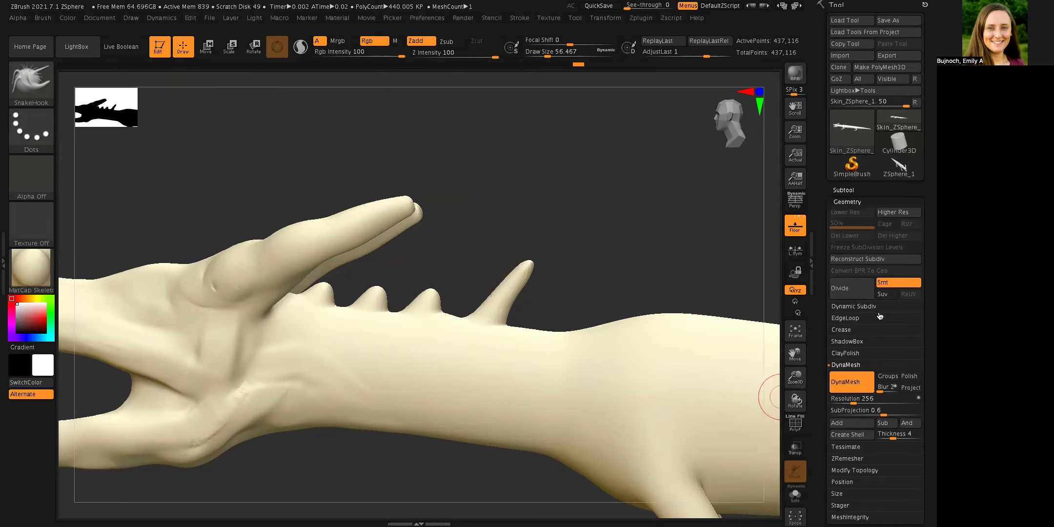
left_click(853, 385)
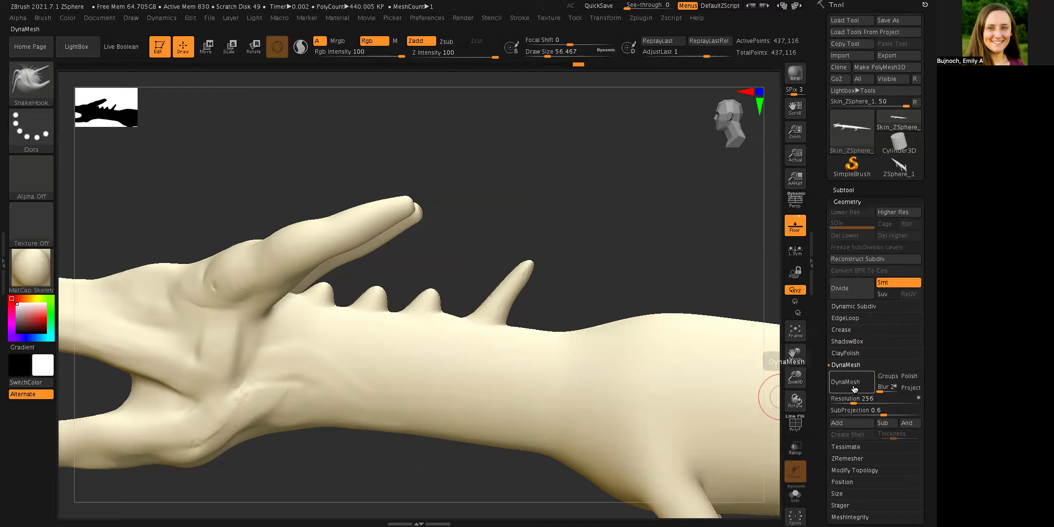
left_click(853, 386)
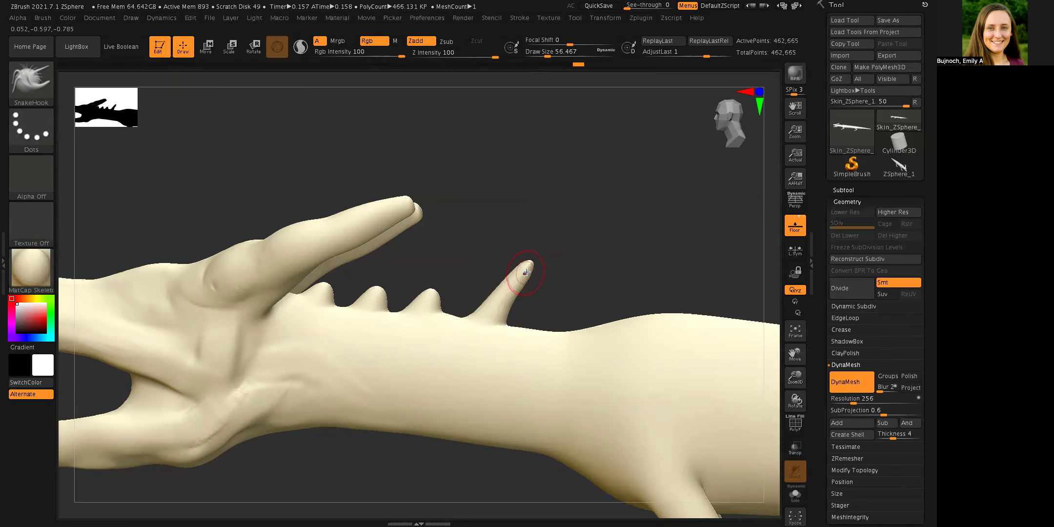
key("shift")
left_click_drag(506, 284, 488, 297, "shift")
Step: Turn off DynaMesh, view the ZRemesher settings and close them
left_click(852, 382)
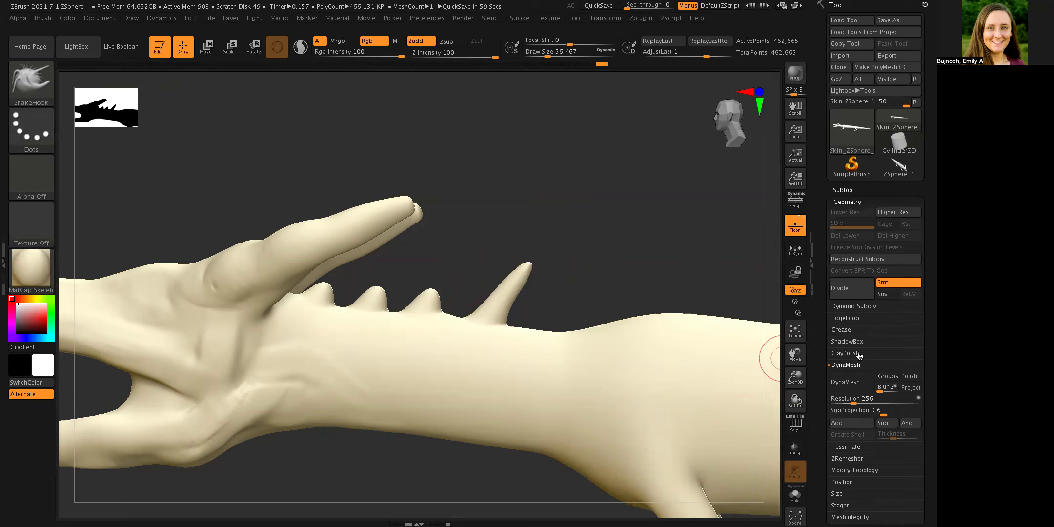
left_click(859, 369)
left_click(860, 389)
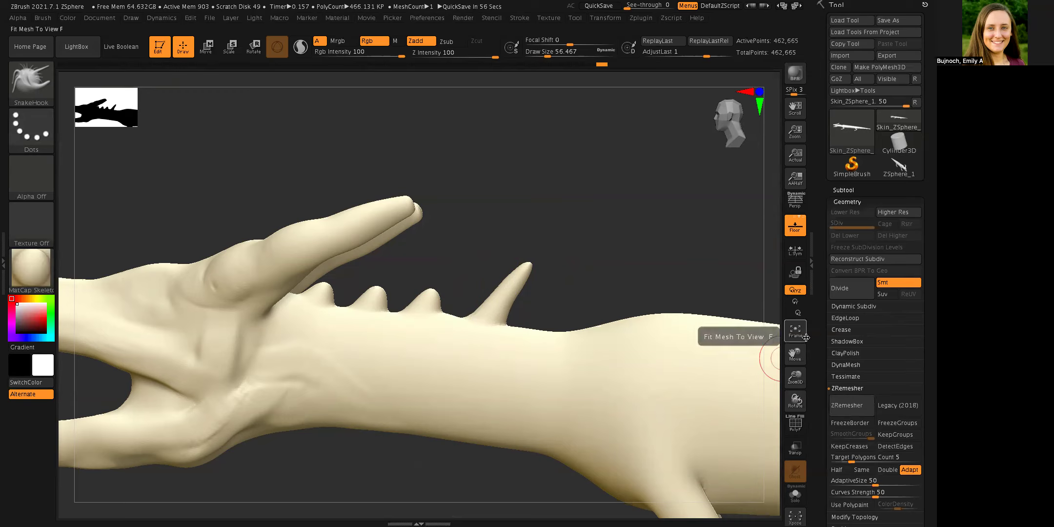
left_click(860, 388)
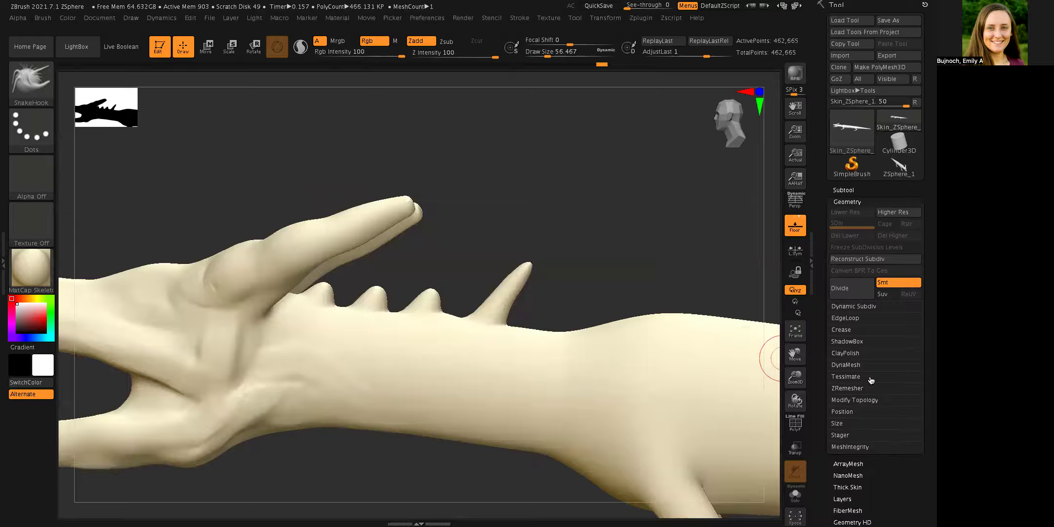
Step: Try carving creases into the body above the front leg with the DamStandard brush, and undo the strokes
mouse_move(605, 224)
left_mouse_down()
mouse_move(650, 210)
mouse_move(647, 238)
mouse_move(558, 205)
mouse_move(507, 207)
left_mouse_up()
left_click(31, 90)
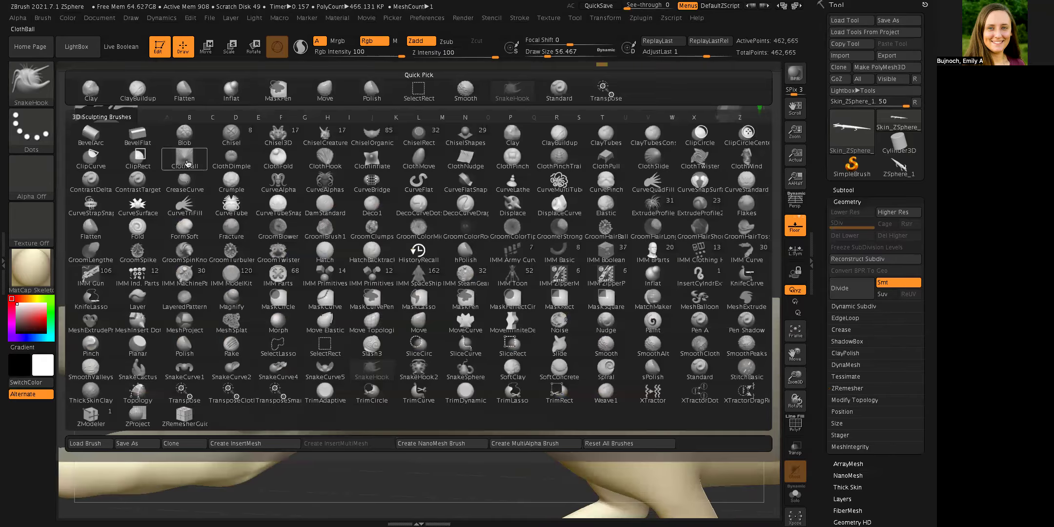
left_click(138, 90)
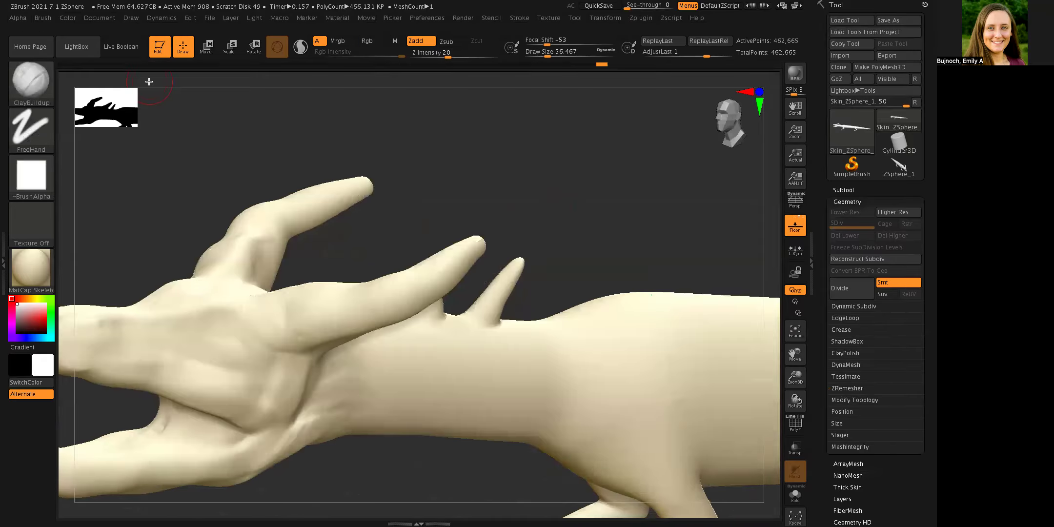
left_click(35, 84)
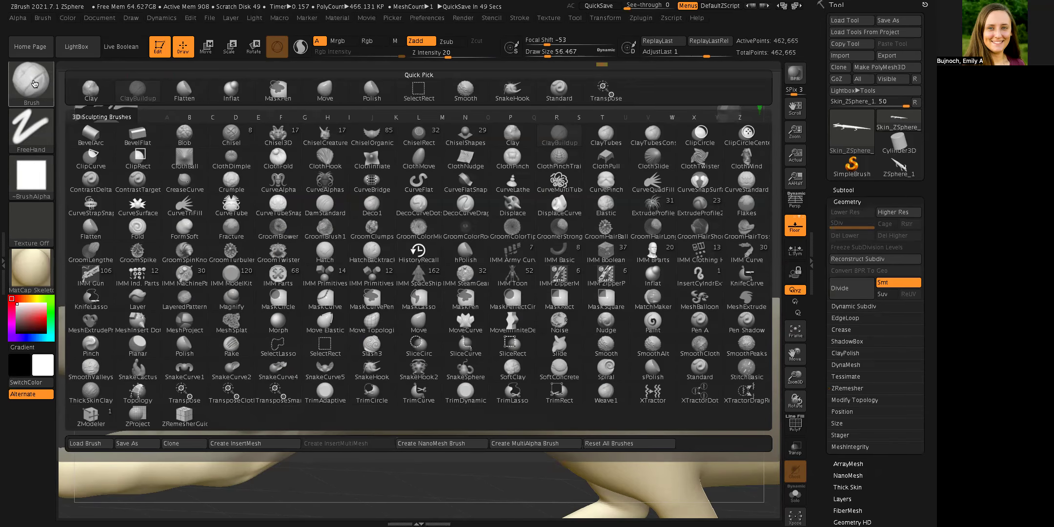
left_click(325, 205)
mouse_move(619, 368)
left_mouse_down()
mouse_move(585, 431)
mouse_move(599, 456)
left_mouse_up()
mouse_move(654, 355)
left_mouse_down()
mouse_move(611, 412)
mouse_move(615, 441)
left_mouse_up()
key("ctrl+z")
key("ctrl+z")
key("ctrl+z")
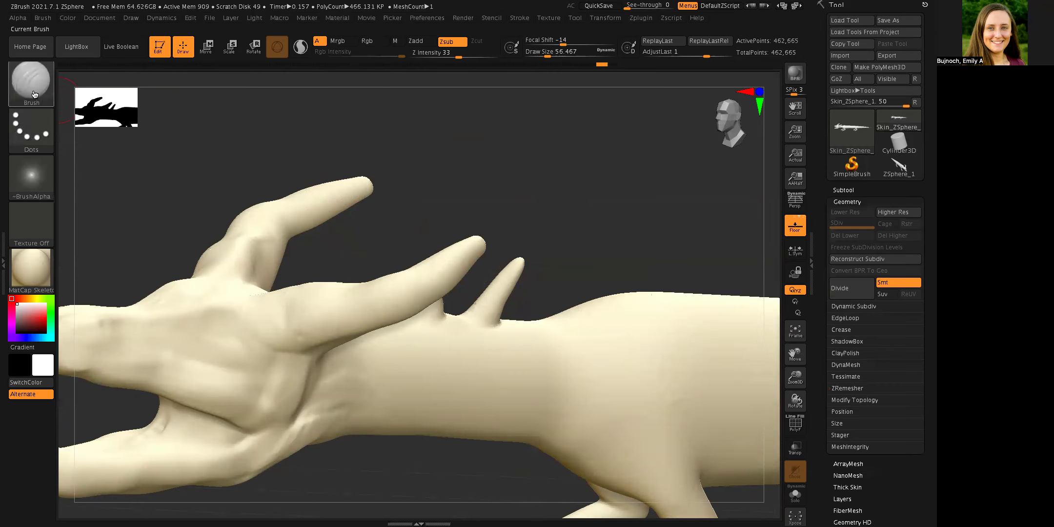
Step: Build up wrinkled clay ridges along the creature's snout and brow with the ClayBuildup brush
left_click(34, 95)
left_click(172, 79)
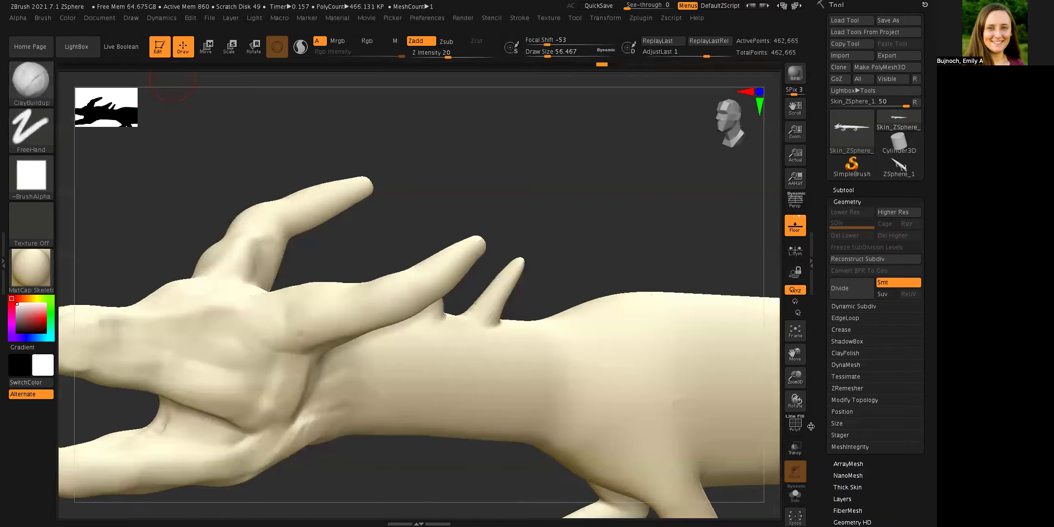
left_click_drag(796, 377, 896, 22)
left_click_drag(634, 186, 619, 178)
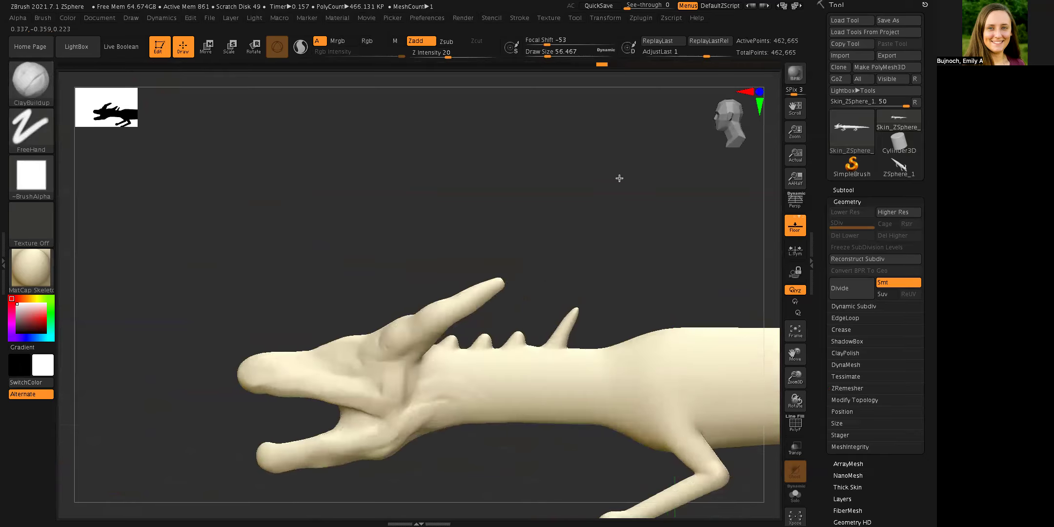
left_click_drag(341, 353, 366, 344)
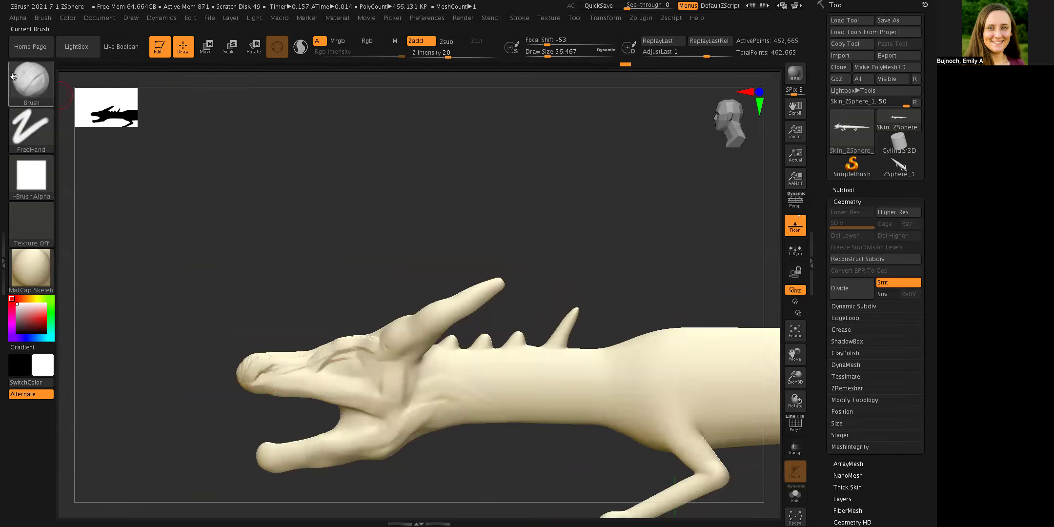
Step: Pull two small fangs down from the front of the upper jaw with the SnakeHook brush at draw size 21.62277
left_click(32, 88)
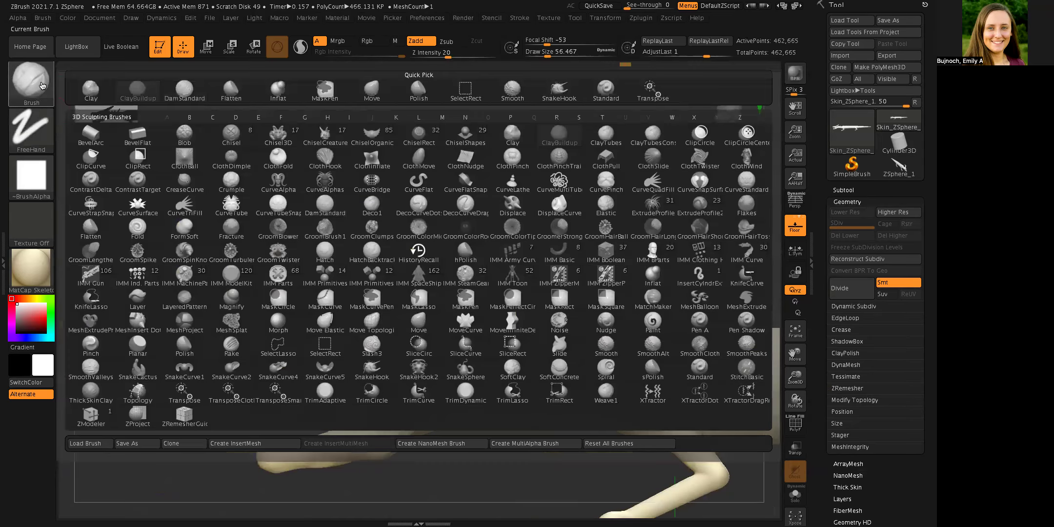
left_click(371, 371)
left_click(338, 389)
left_click_drag(796, 383, 779, 179)
mouse_move(268, 271)
left_mouse_down()
mouse_move(296, 233)
mouse_move(293, 215)
left_mouse_up()
left_click_drag(219, 213, 214, 252)
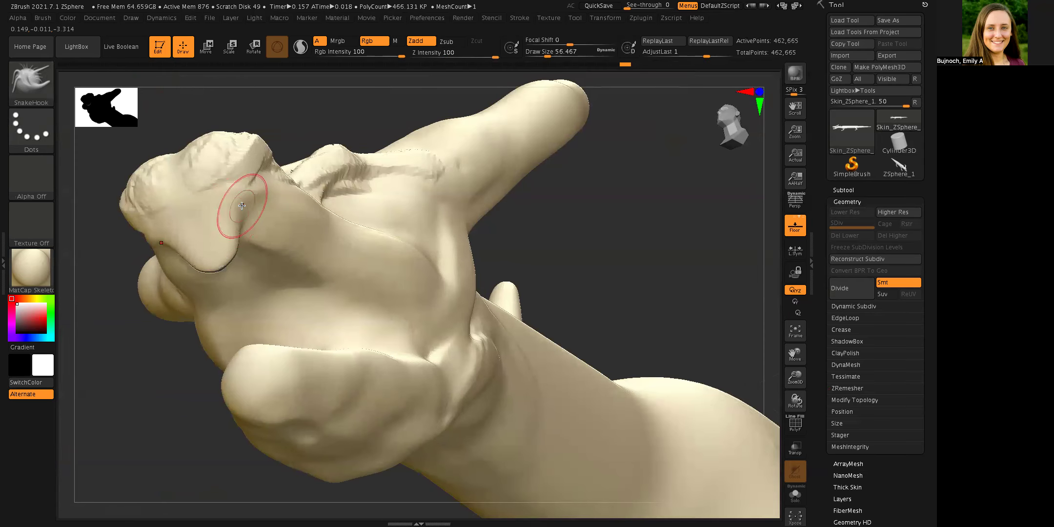
key("ctrl+z")
left_click_drag(547, 53, 540, 54)
left_click_drag(185, 233, 196, 262)
left_click_drag(224, 229, 230, 249)
left_click_drag(572, 219, 263, 222)
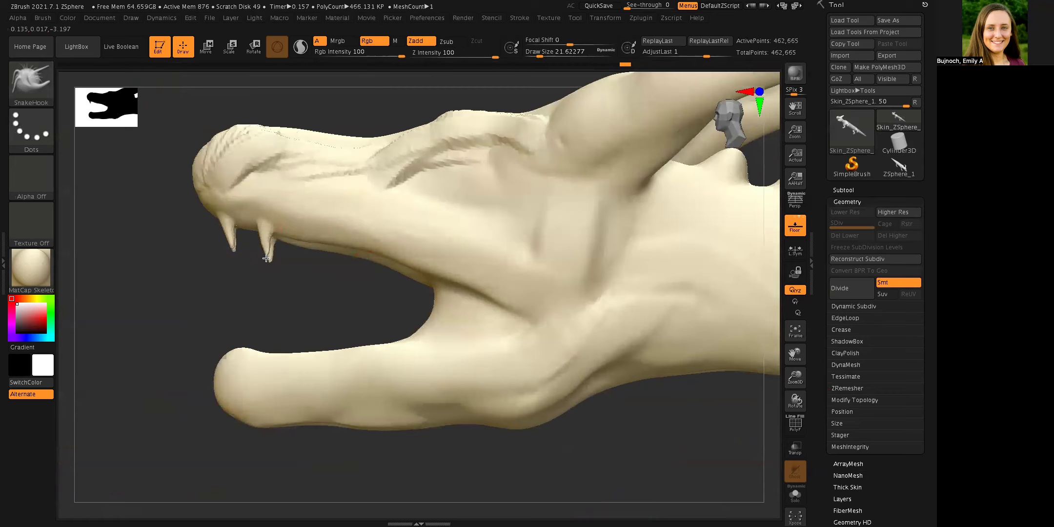
Step: Pull two more fangs down from the upper jaw and three fangs up from the lower jaw
left_click_drag(324, 238, 333, 280)
left_click_drag(243, 352, 249, 320)
left_click_drag(298, 353, 297, 317)
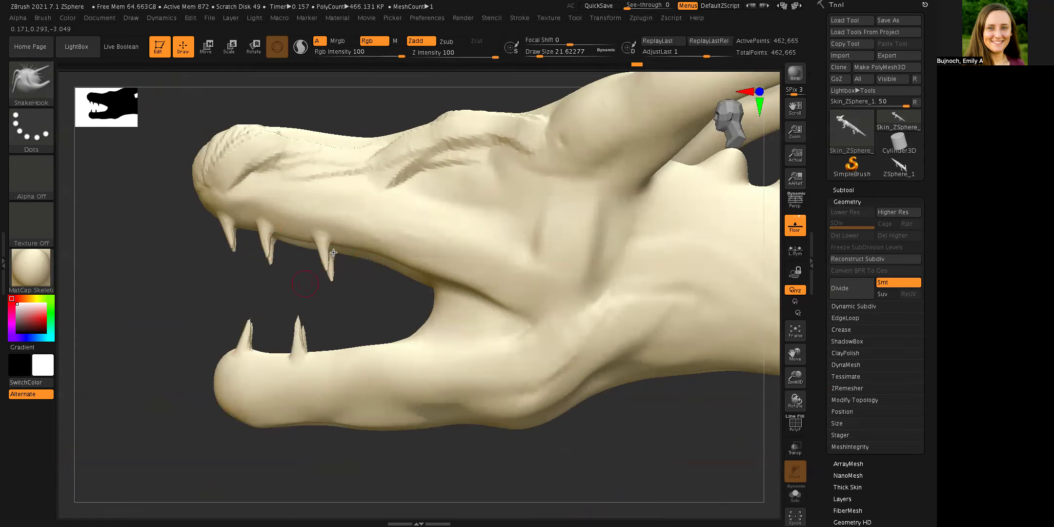
left_click_drag(378, 258, 372, 299)
mouse_move(358, 353)
left_mouse_down()
mouse_move(355, 304)
mouse_move(443, 334)
mouse_move(349, 311)
left_mouse_up()
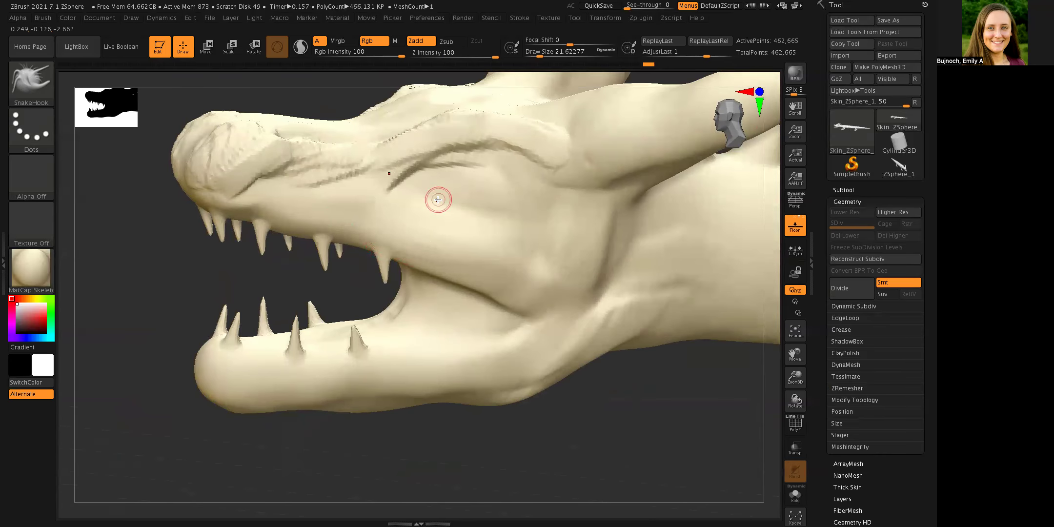
mouse_move(361, 289)
left_mouse_down()
mouse_move(341, 283)
mouse_move(430, 266)
mouse_move(433, 236)
left_mouse_up()
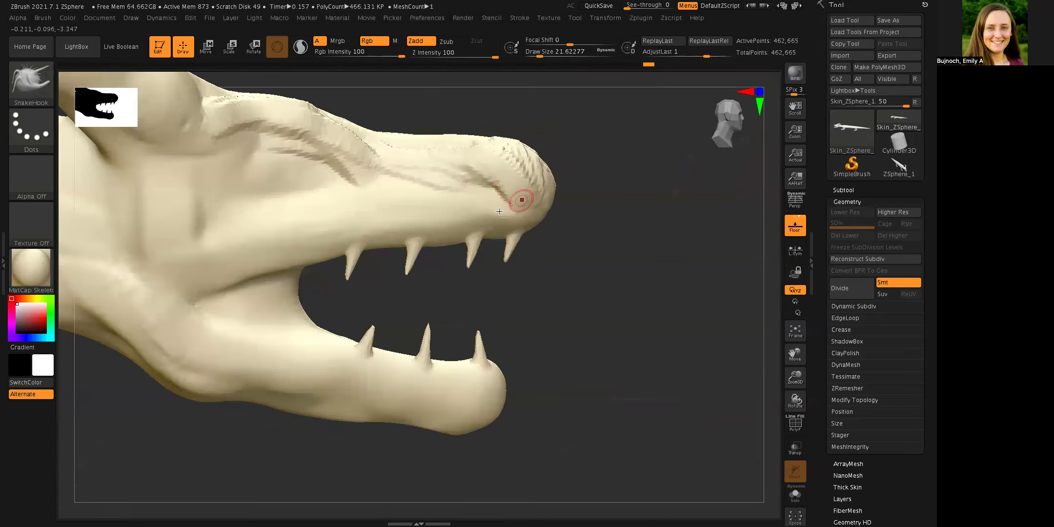
Step: Thicken the fangs with the Inflat brush
left_click(30, 83)
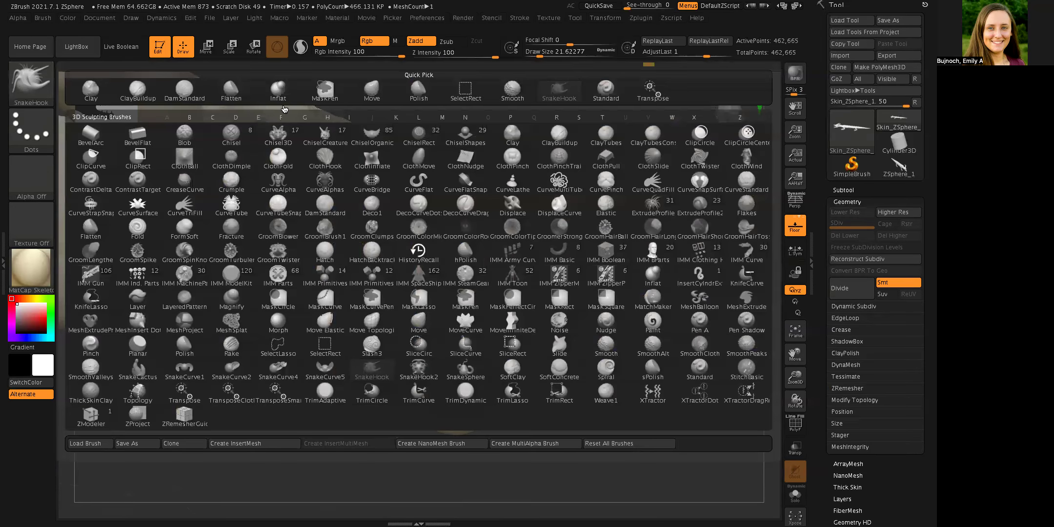
left_click(278, 89)
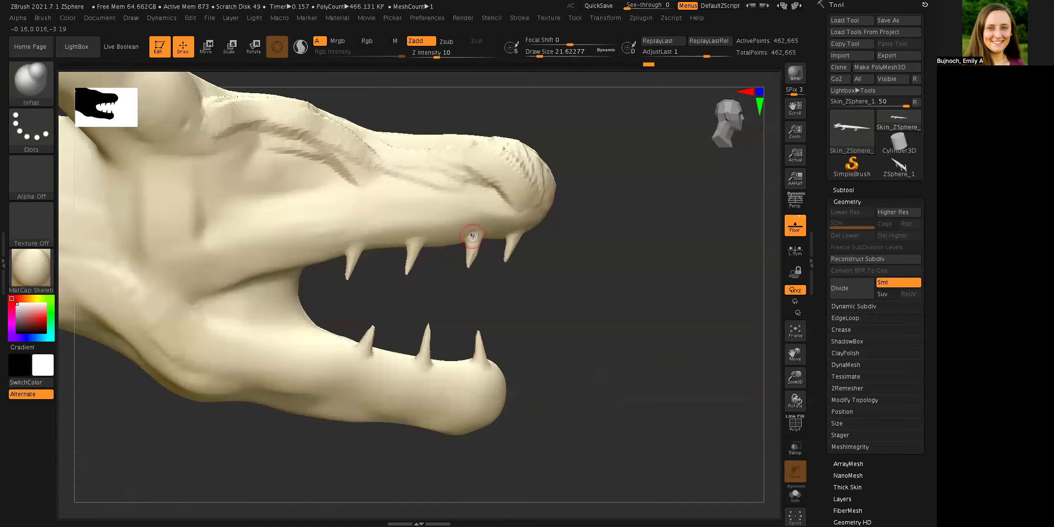
left_click_drag(462, 274, 469, 264)
left_click(373, 254)
left_click_drag(602, 263, 551, 264)
left_click_drag(630, 228, 598, 222)
left_click_drag(796, 376, 793, 390)
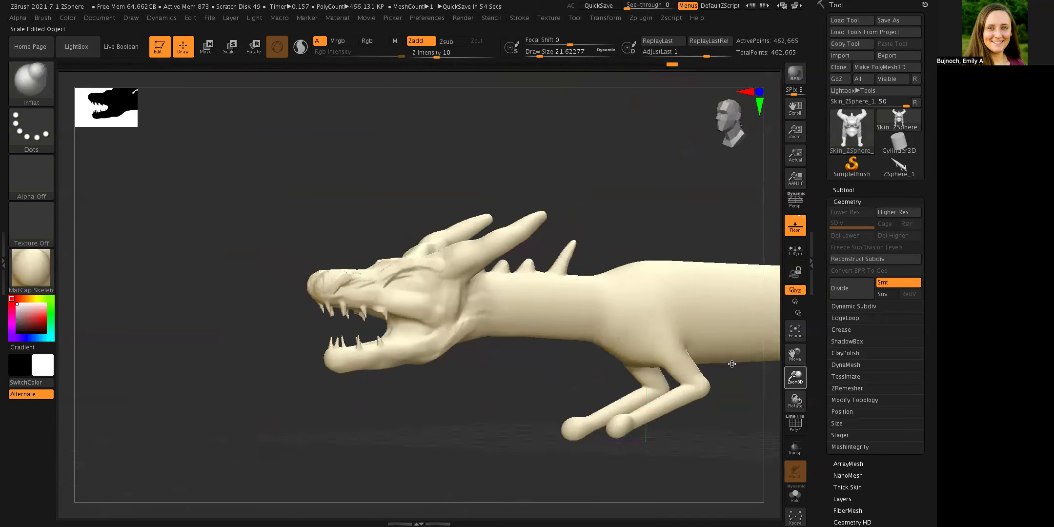
Step: Build up rough clay on the neck spikes and their bases with the ClayBuildup brush at draw size 56.467
left_click(35, 84)
left_click(138, 91)
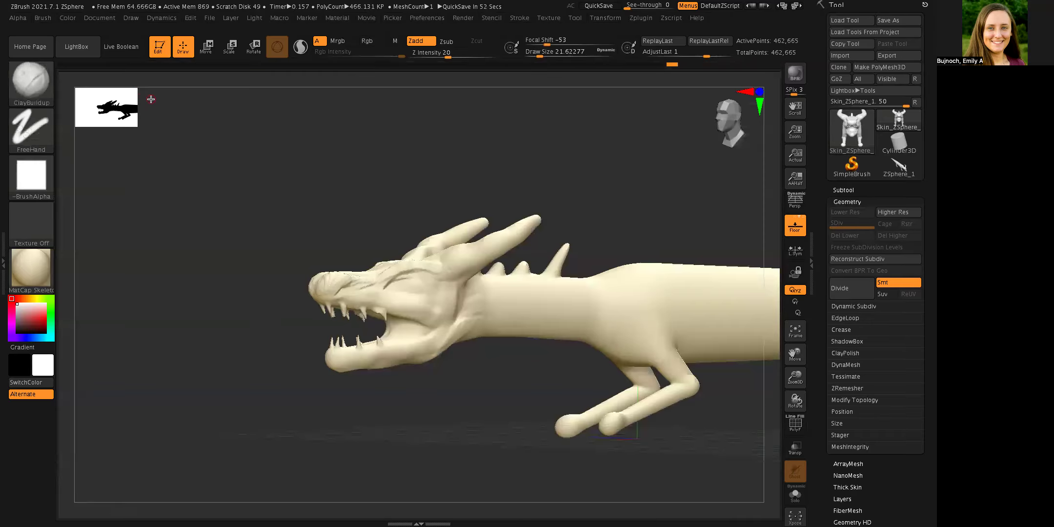
left_click_drag(539, 55, 553, 52)
left_click_drag(795, 377, 796, 373)
left_click_drag(795, 354, 670, 313)
left_click_drag(527, 150, 402, 274)
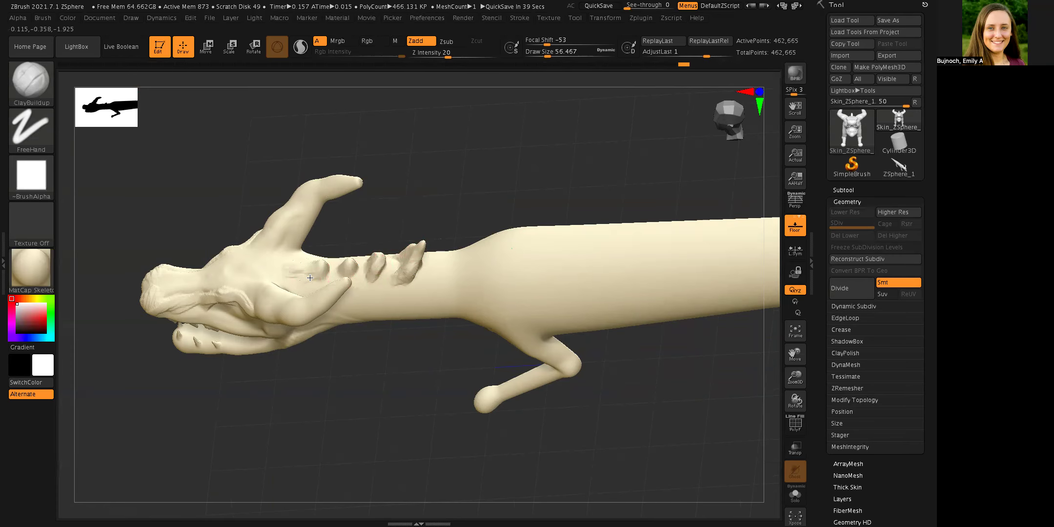
mouse_move(524, 196)
left_mouse_down()
mouse_move(543, 134)
mouse_move(476, 174)
left_mouse_up()
mouse_move(389, 303)
left_mouse_down()
mouse_move(295, 341)
mouse_move(439, 273)
mouse_move(545, 252)
mouse_move(579, 296)
mouse_move(554, 112)
left_mouse_up()
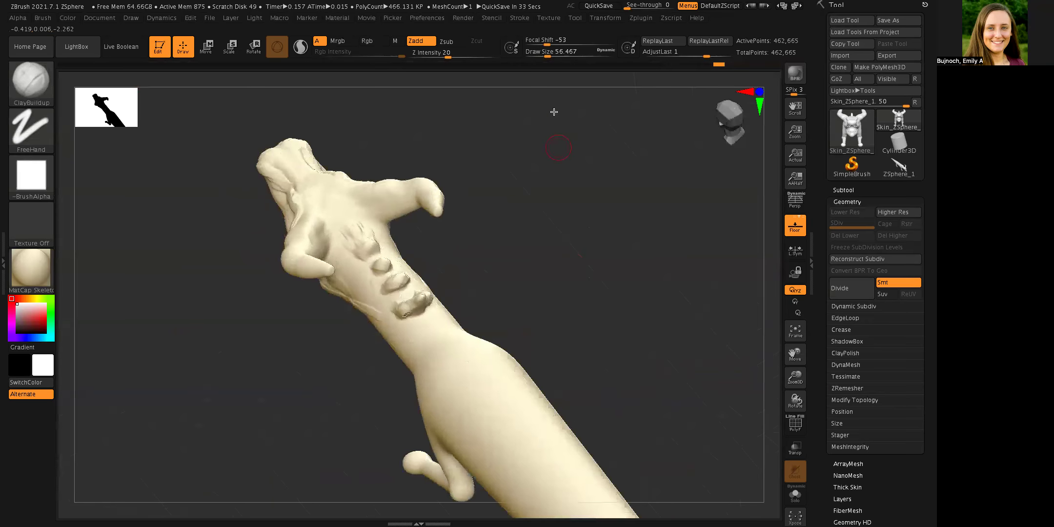
Step: Build up broad clay folds over the shoulder and front flank with the ClayBuildup brush at draw size 172.05351
left_click(562, 52)
left_click_drag(800, 359, 732, 189)
left_click_drag(529, 212, 563, 188)
left_click_drag(407, 191, 396, 249)
left_click_drag(405, 209, 394, 264)
left_click_drag(402, 211, 403, 271)
mouse_move(417, 208)
left_mouse_down()
mouse_move(414, 259)
mouse_move(436, 274)
left_mouse_up()
left_click_drag(453, 228, 481, 315)
left_click_drag(496, 268, 512, 339)
mouse_move(528, 297)
left_mouse_down()
mouse_move(535, 358)
mouse_move(635, 209)
mouse_move(616, 174)
mouse_move(536, 228)
mouse_move(560, 228)
left_mouse_up()
key("shift")
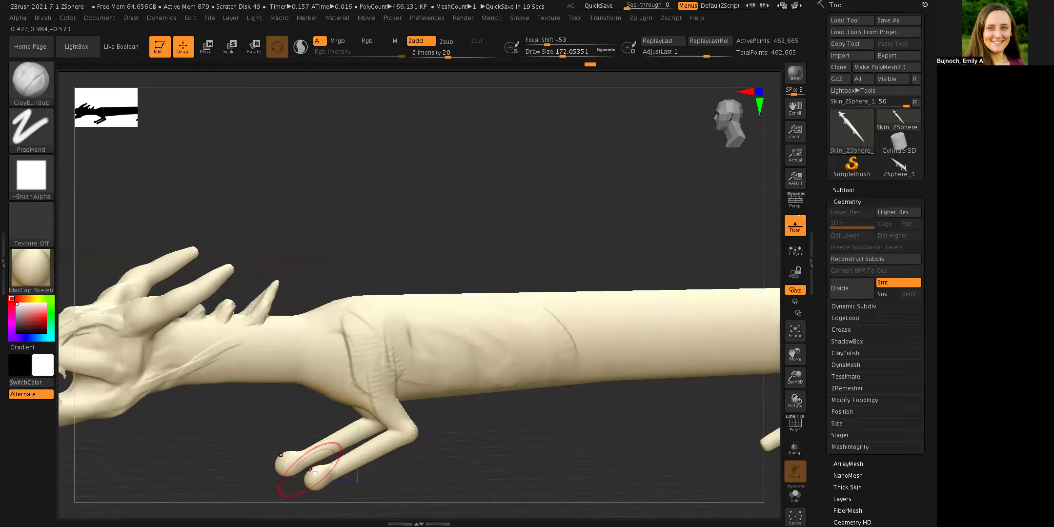
mouse_move(797, 353)
left_mouse_down()
mouse_move(778, 345)
mouse_move(791, 344)
left_mouse_up()
left_click_drag(793, 375, 673, 396)
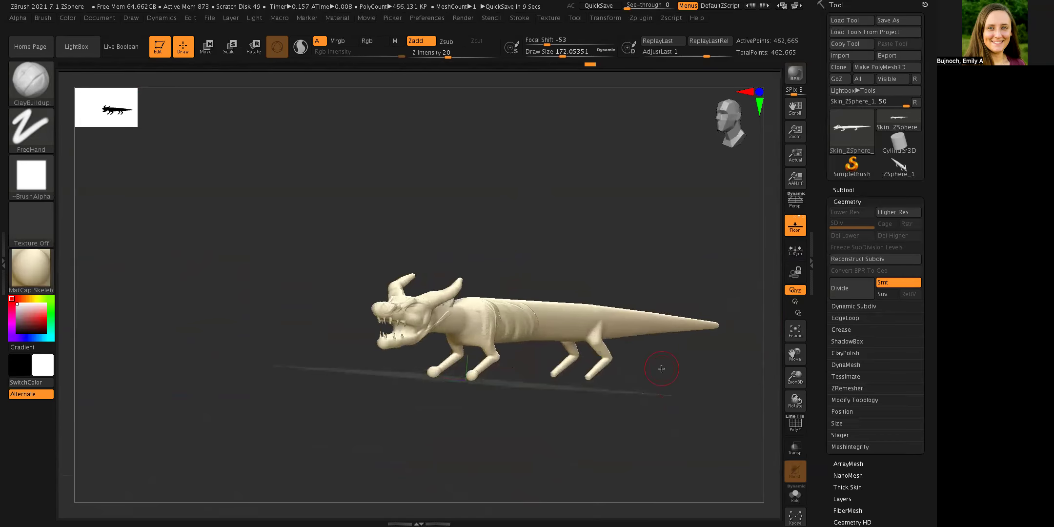